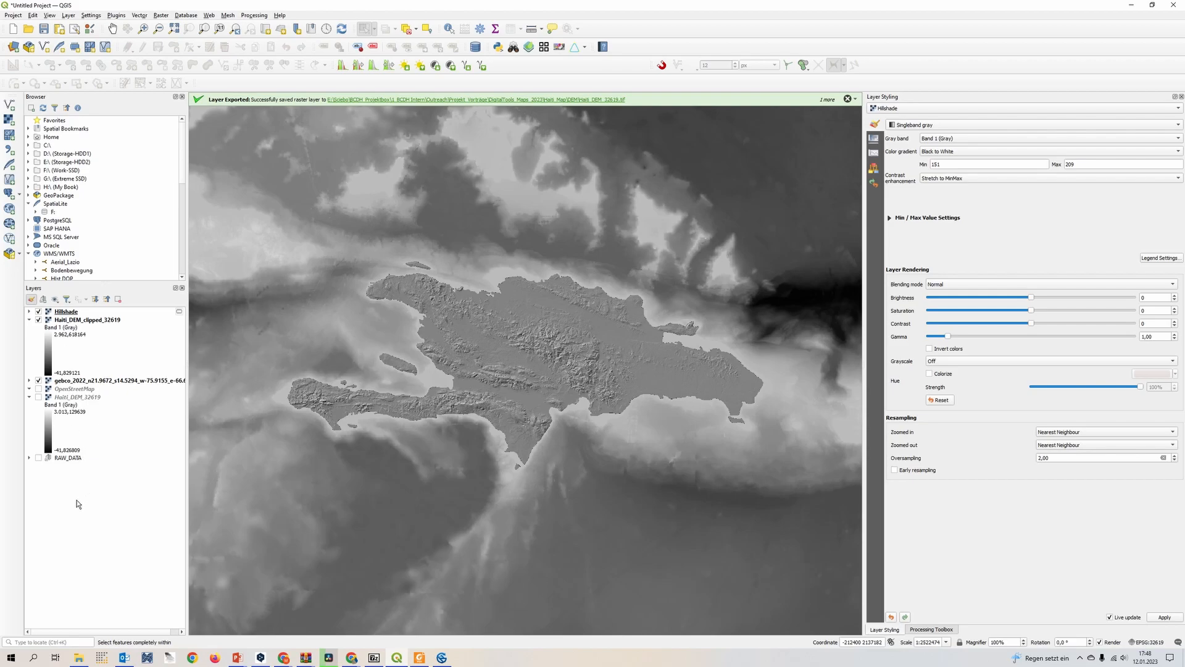
Start exporting the gebco_2022 bathymetry layer as a new raster file
click(29, 381)
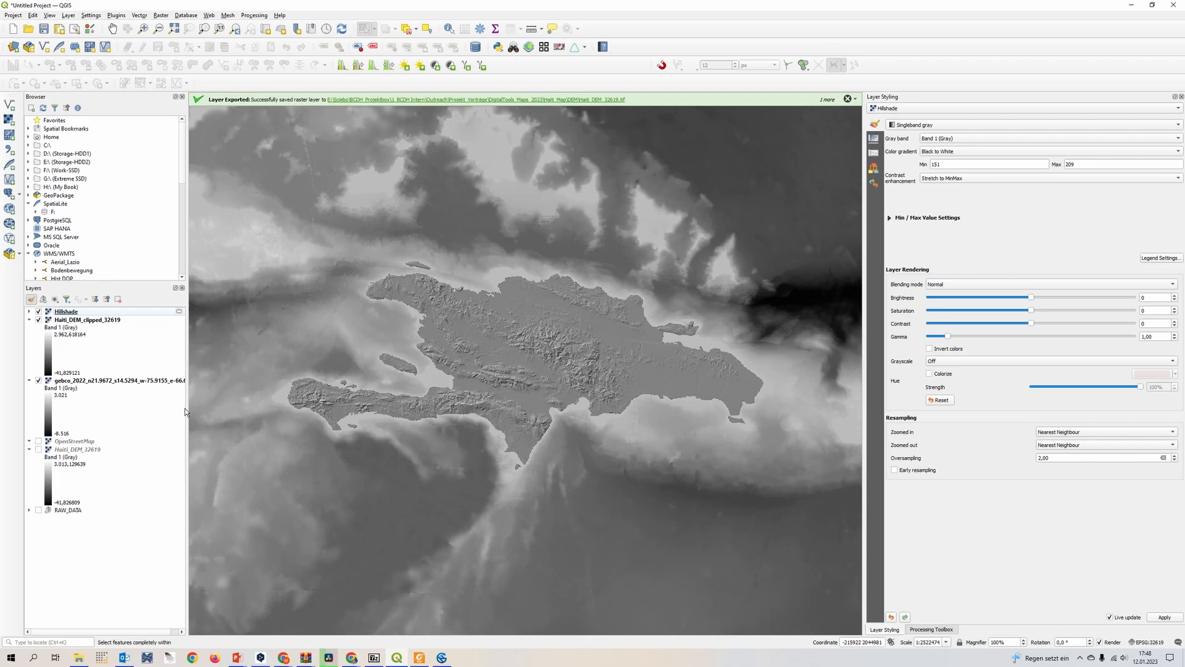
drag(187, 412, 244, 411)
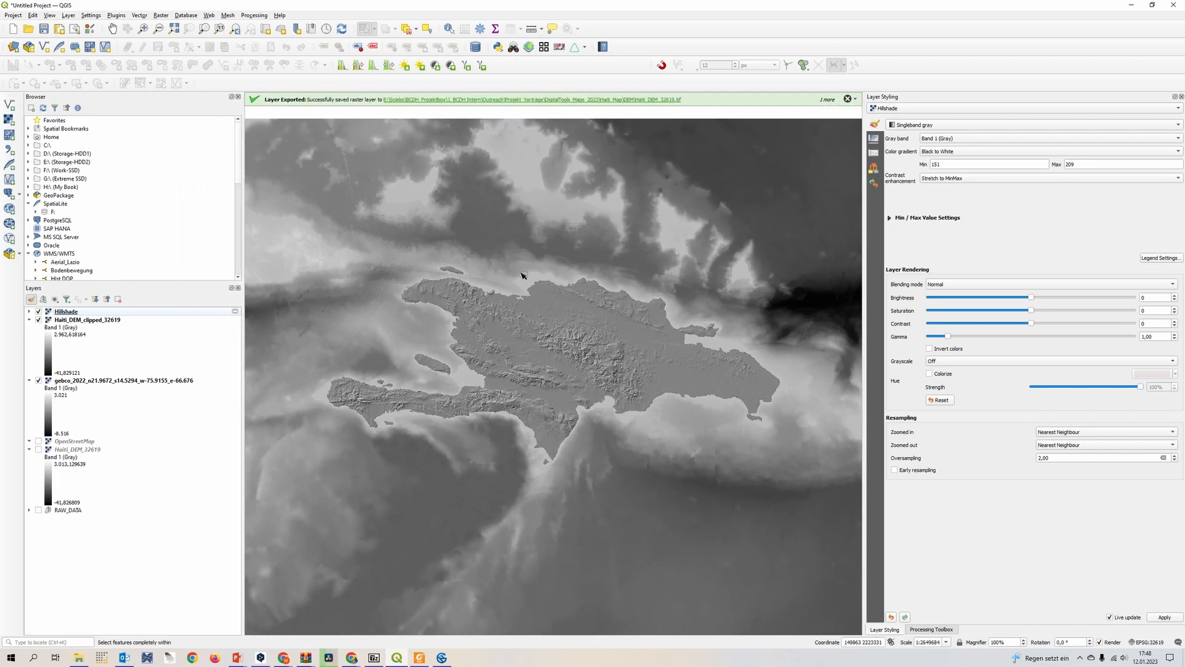
click(74, 382)
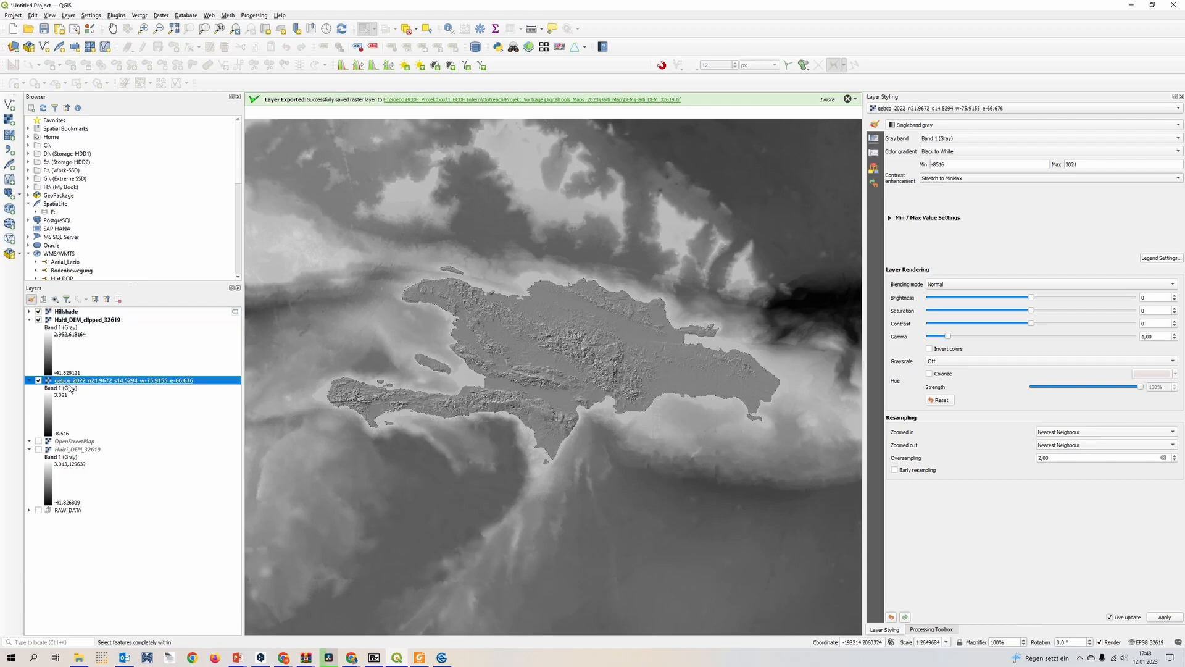
right_click(74, 382)
mouse_move(157, 529)
click(216, 528)
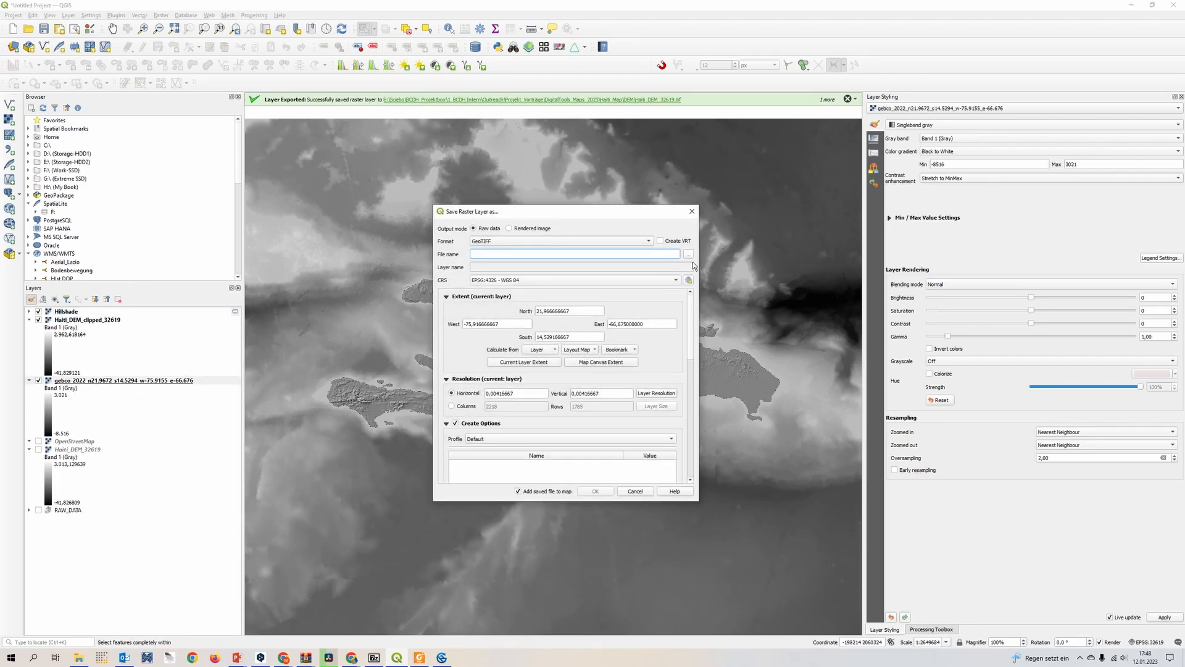
Set the export's output file to a GeoTIFF named Haiti_Sea_32619 in the DEM folder
click(688, 254)
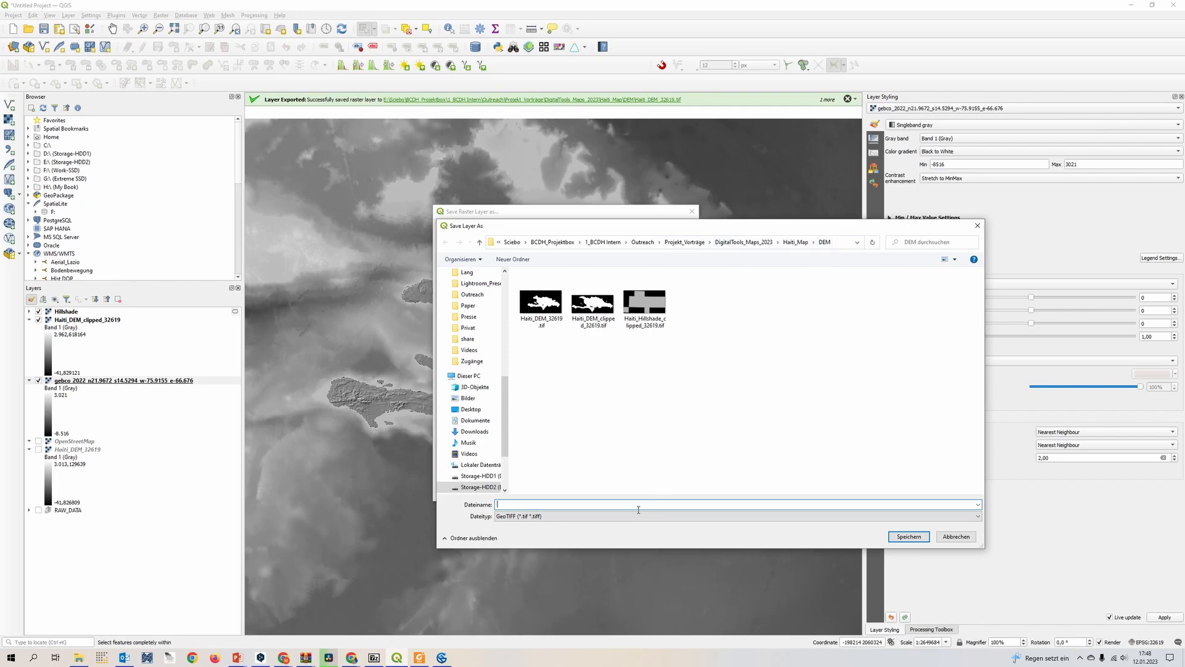
text(Hait)
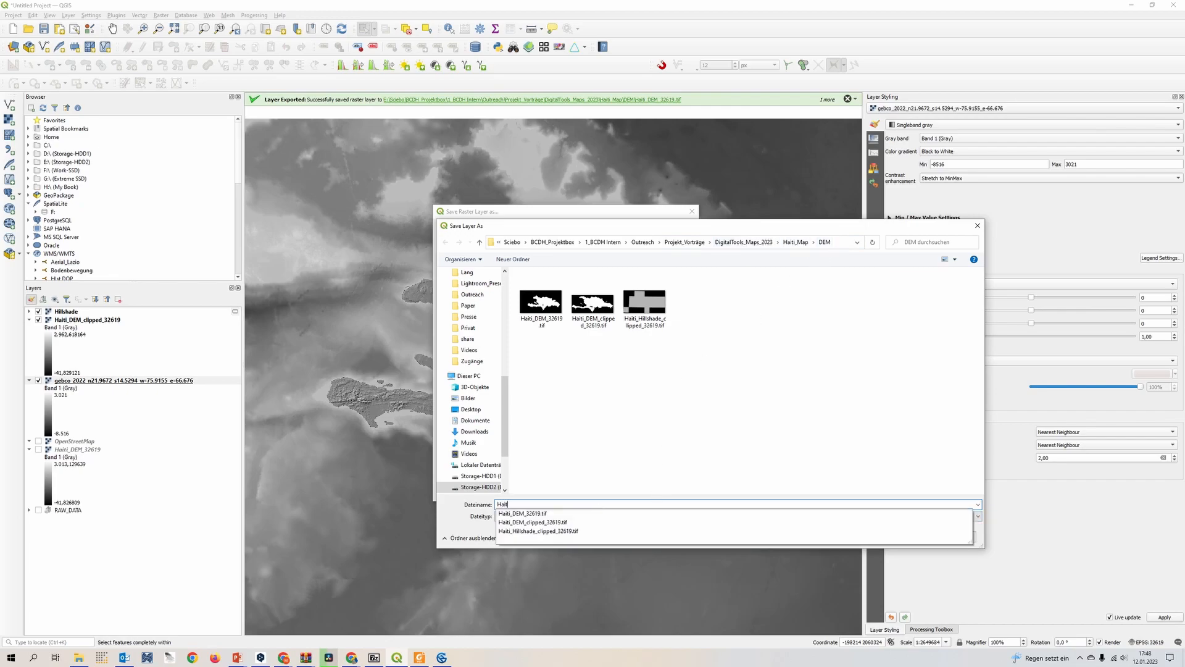
text(i_Sea_32619)
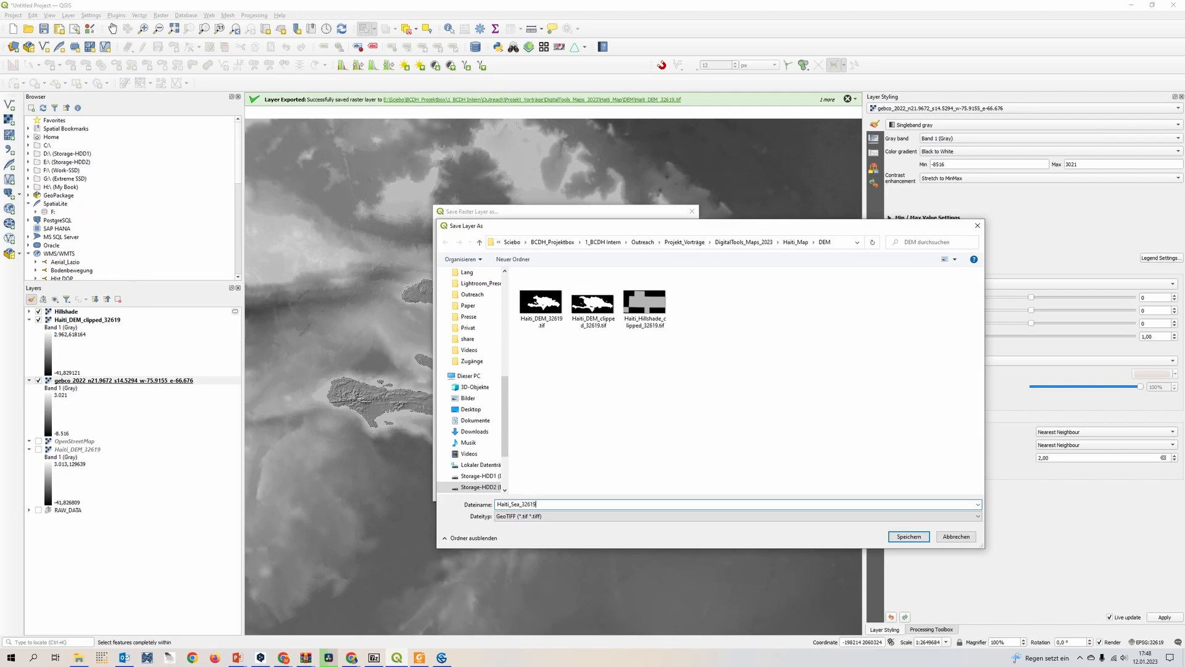
click(909, 536)
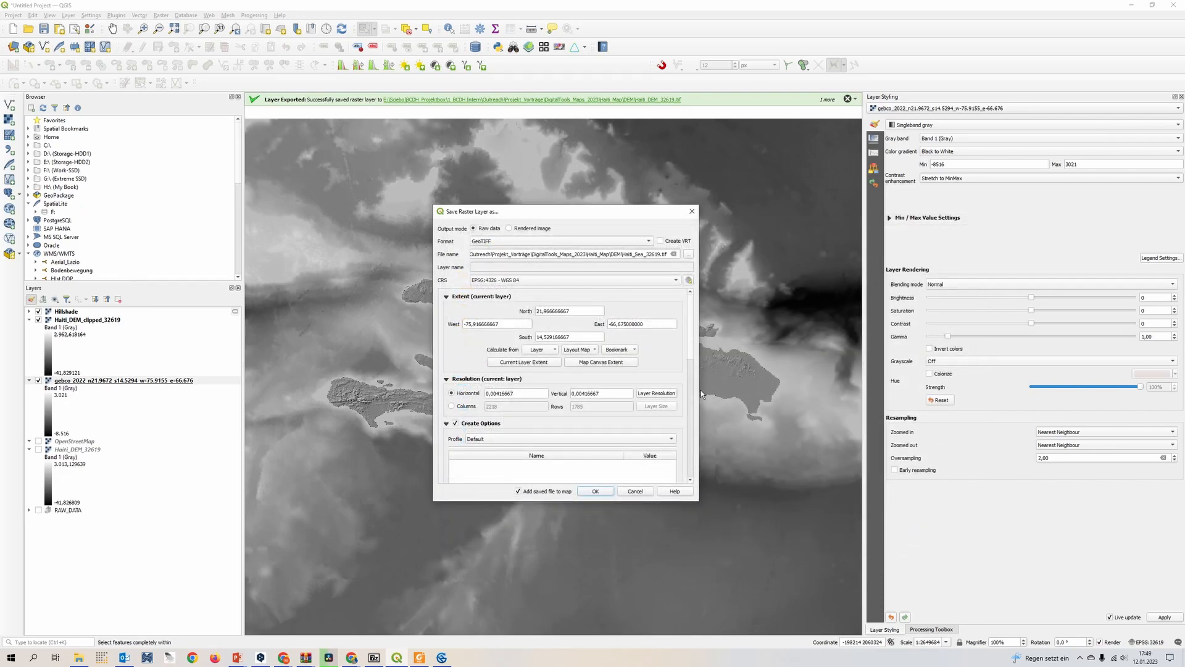
Set the export CRS to the project's EPSG:32619 - WGS 84 / UTM zone 19N and save the raster
drag(693, 346, 695, 287)
click(537, 282)
click(539, 291)
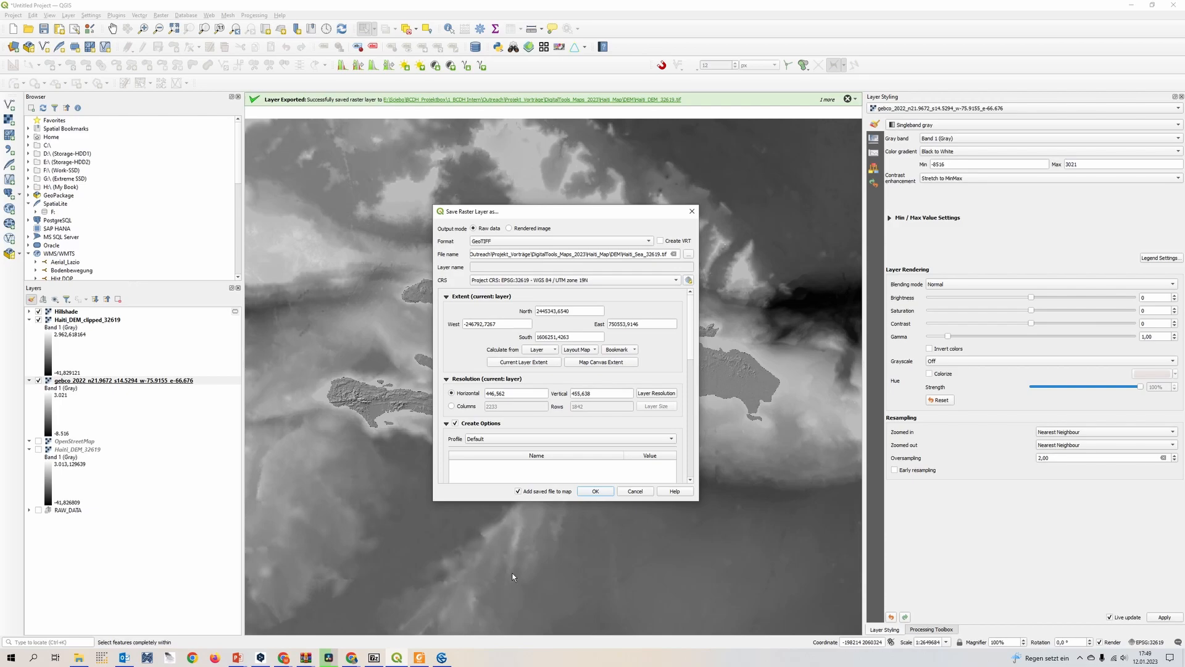
click(587, 495)
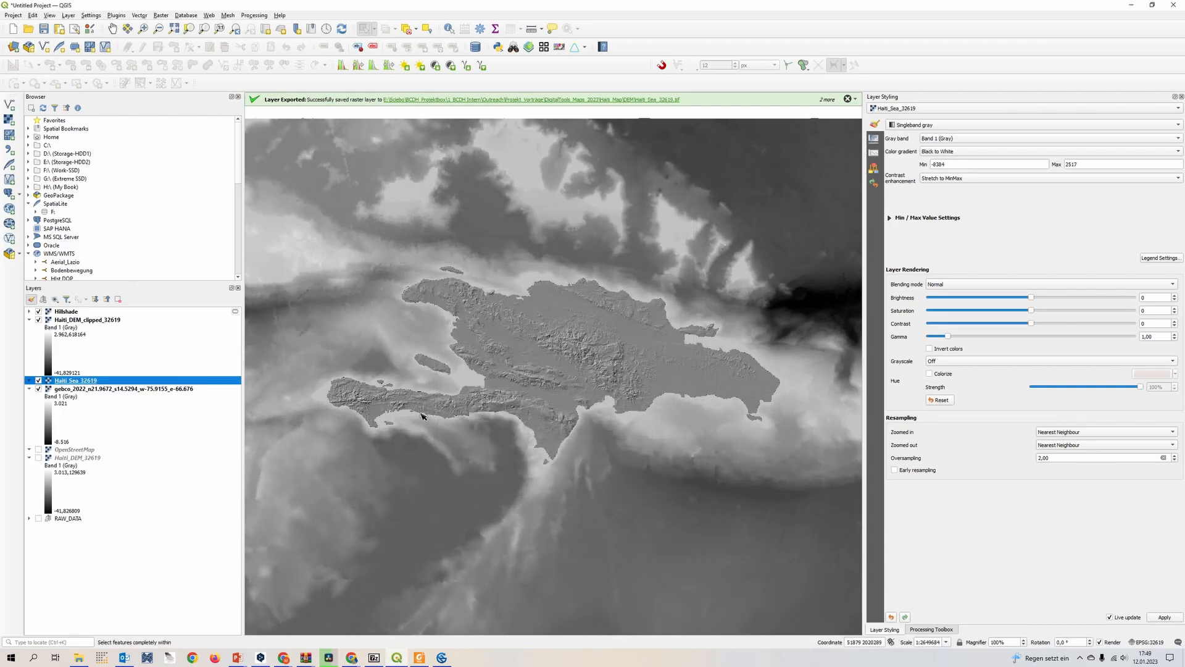
Move the original gebco_2022 layer into the RAW_DATA group
click(75, 389)
drag(73, 397, 113, 523)
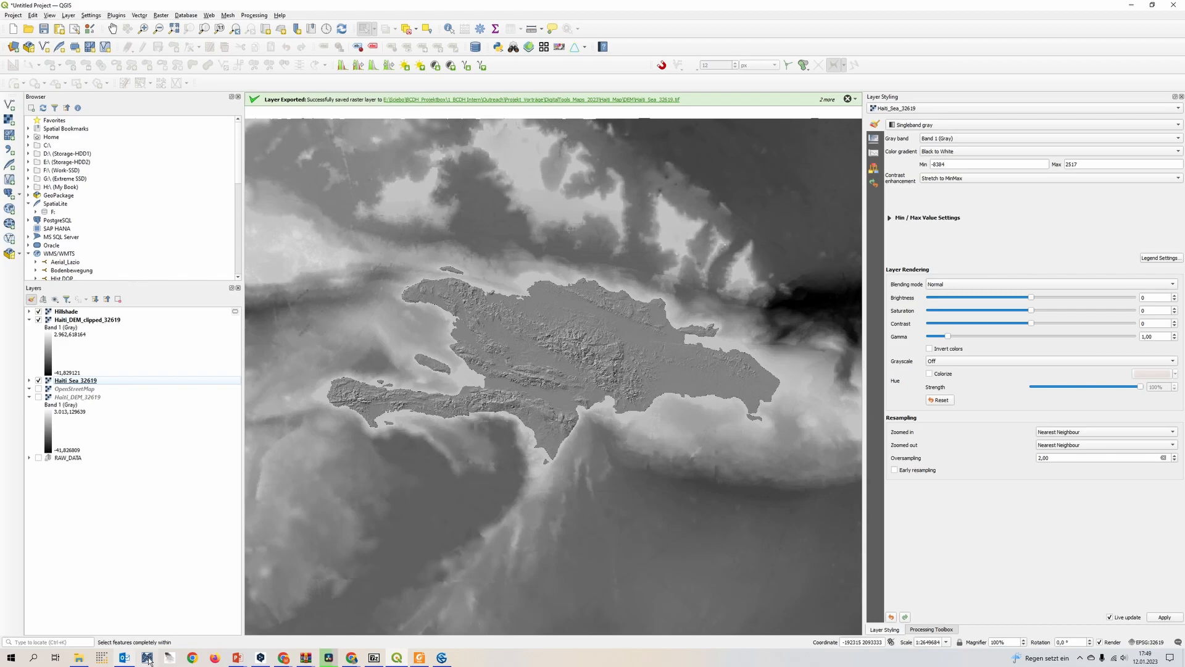
click(66, 315)
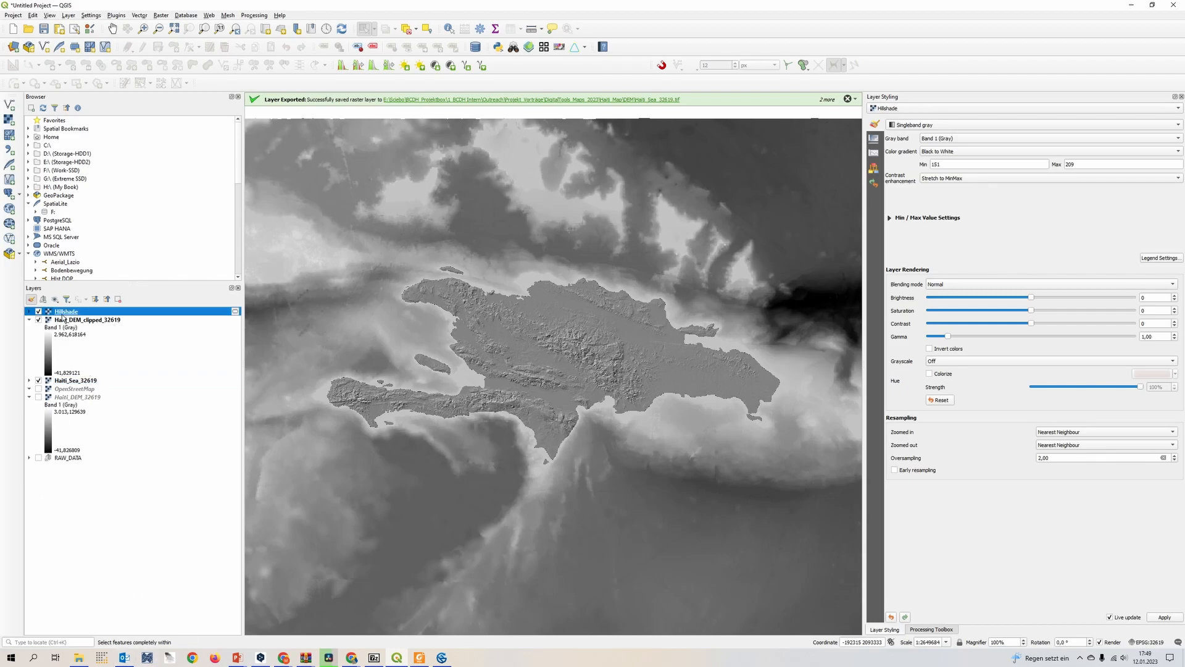
right_click(64, 314)
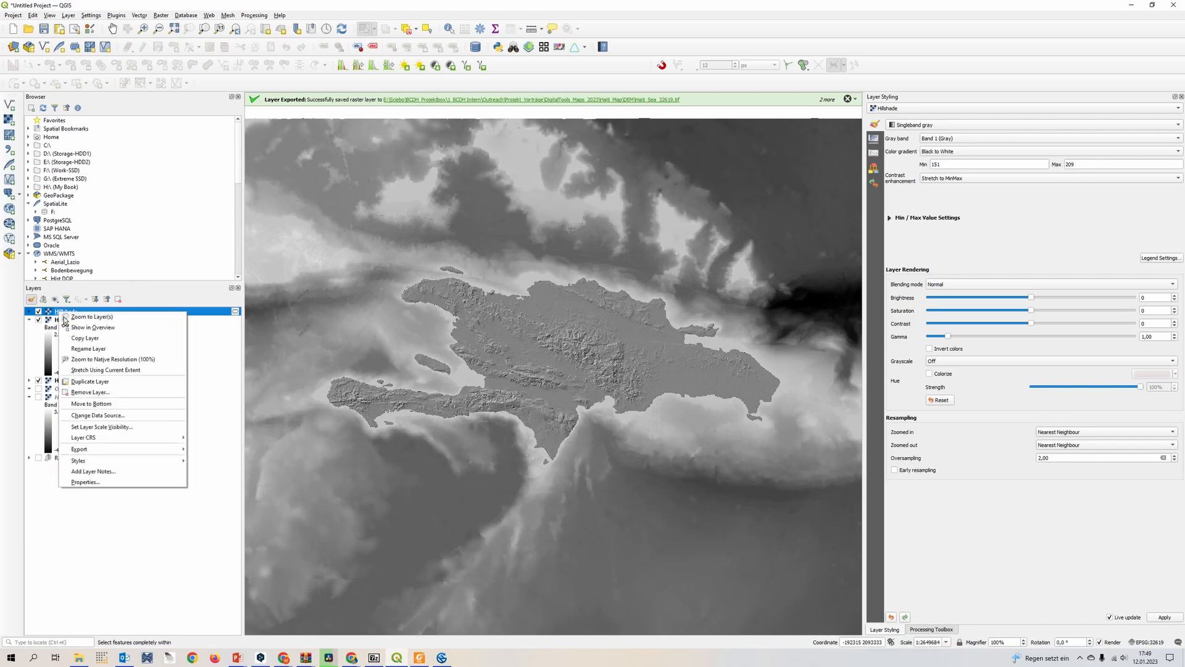
click(90, 539)
click(91, 539)
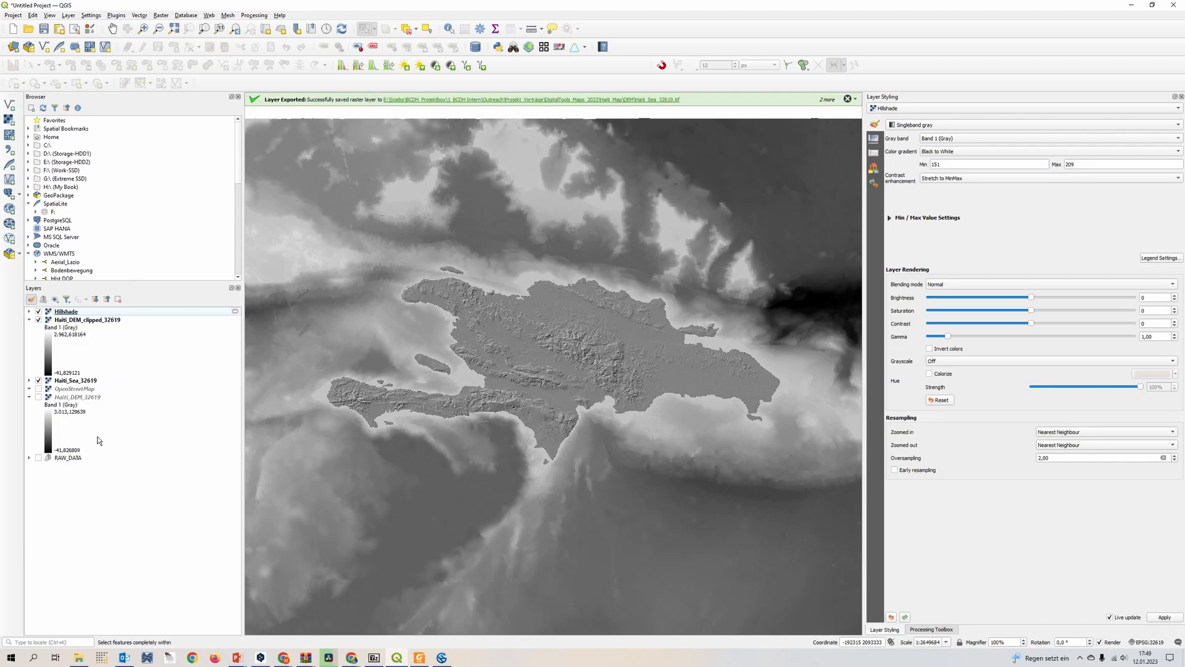
Make the Haiti_DEM_32619 layer visible and move Haiti_Sea_32619 below it in the layer order
click(41, 404)
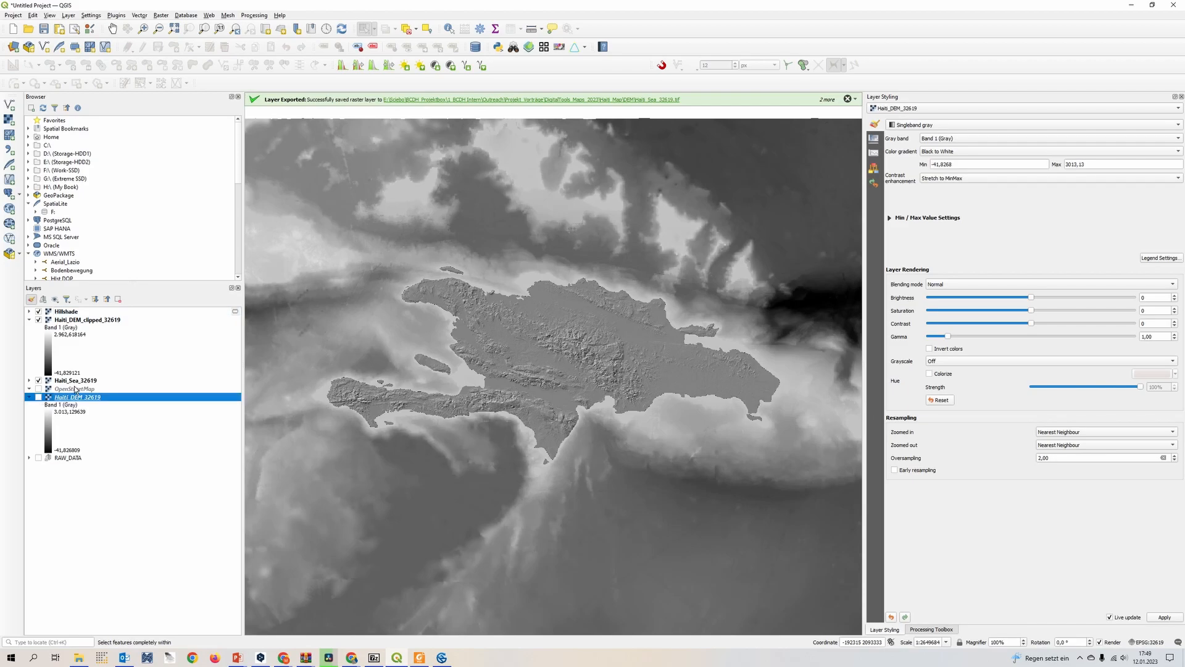
drag(71, 382, 45, 398)
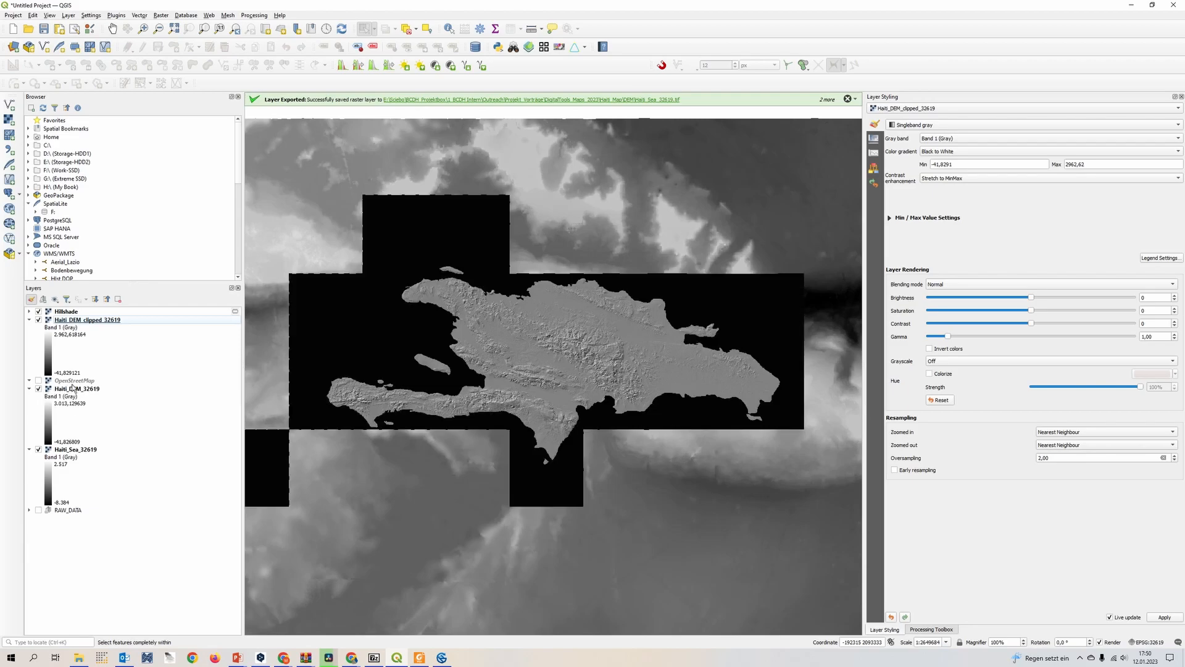
Remove the OpenStreetMap layer from the project
right_click(69, 383)
click(98, 460)
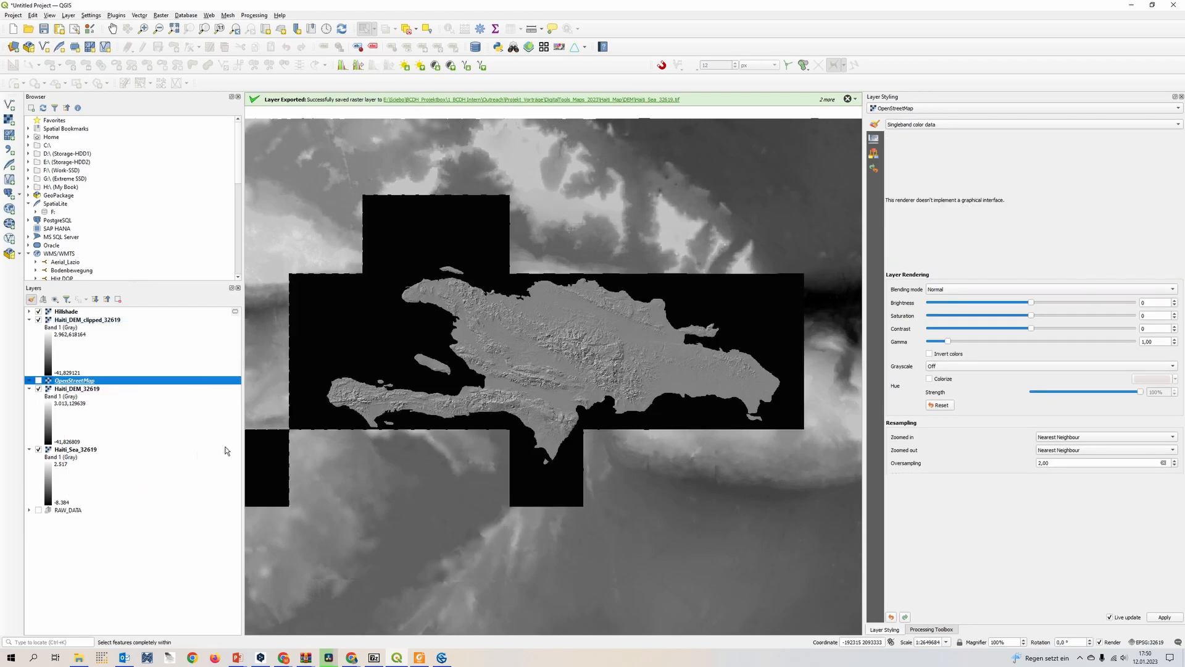
click(580, 339)
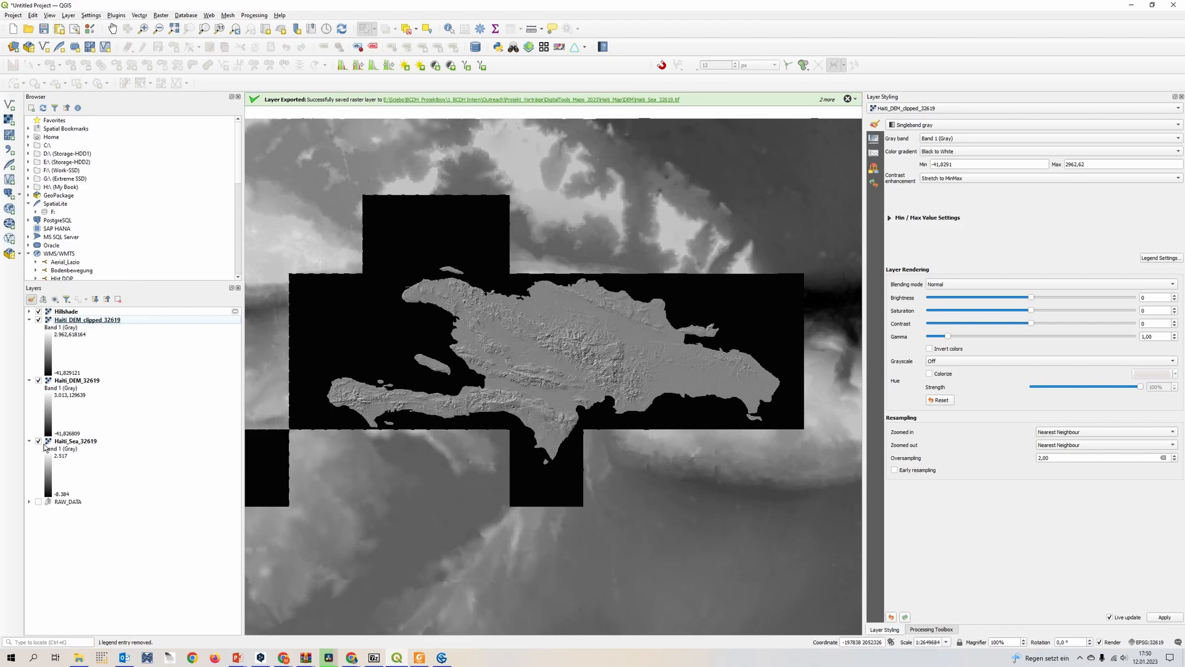
Hide the unclipped Haiti_DEM_32619 layer and move it into the RAW_DATA group
click(38, 381)
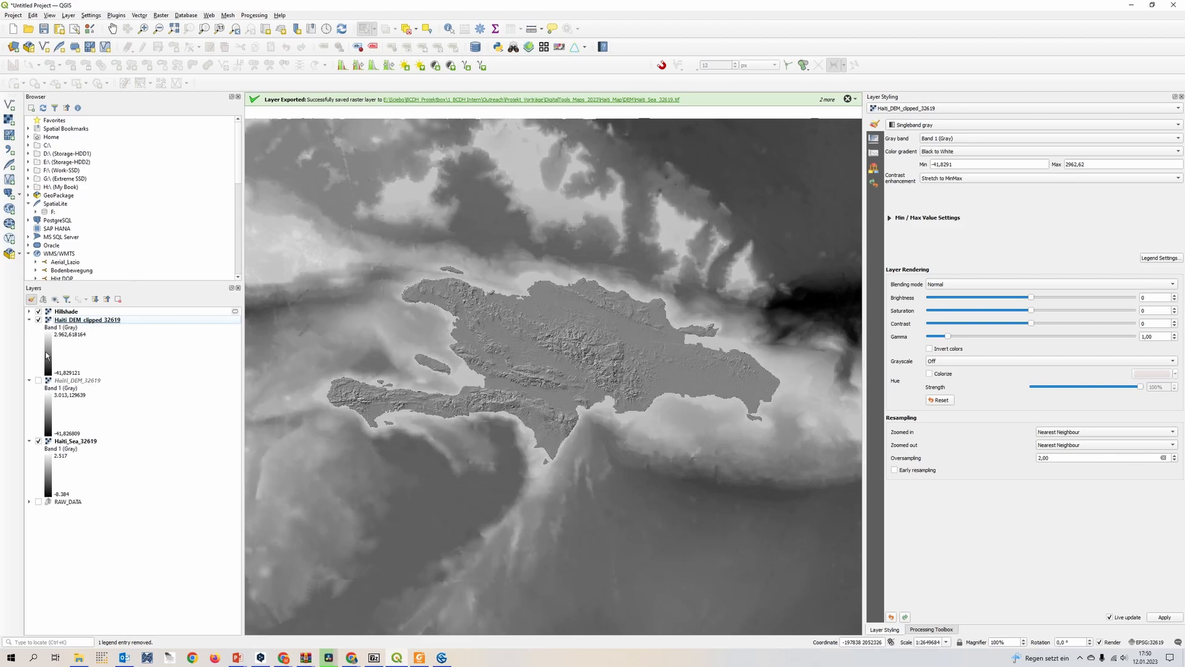
drag(75, 380, 124, 506)
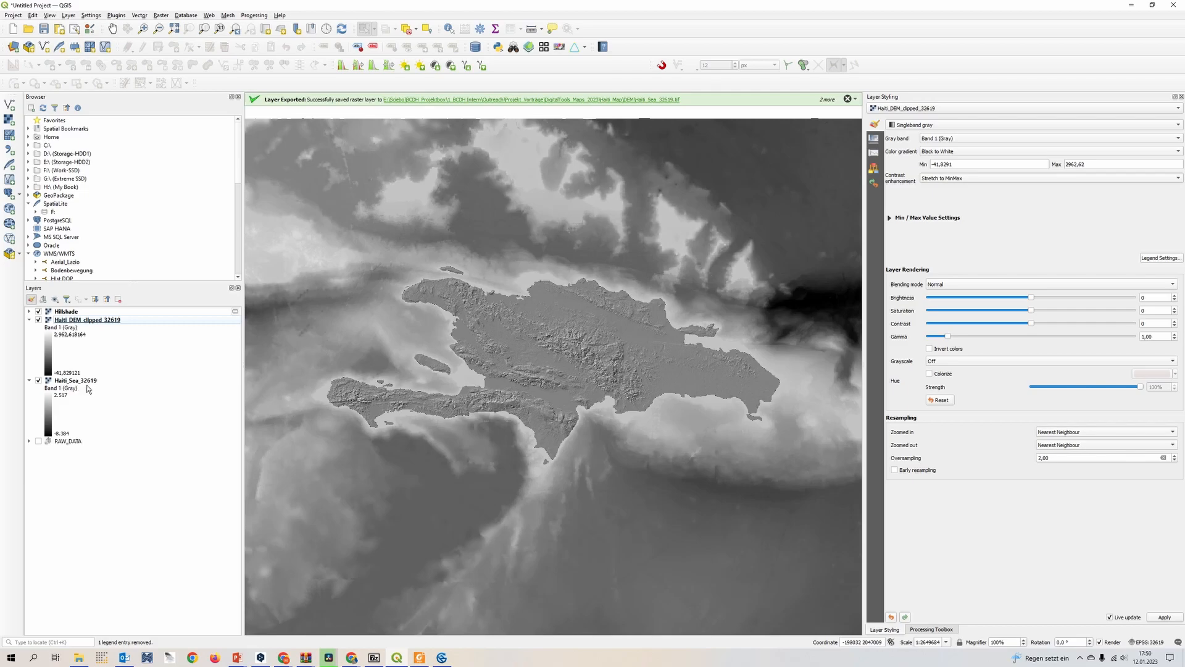
Select the Haiti_DEM_clipped_32619 layer and hide the Hillshade layer above it
click(100, 320)
scroll(611, 368, up, 1)
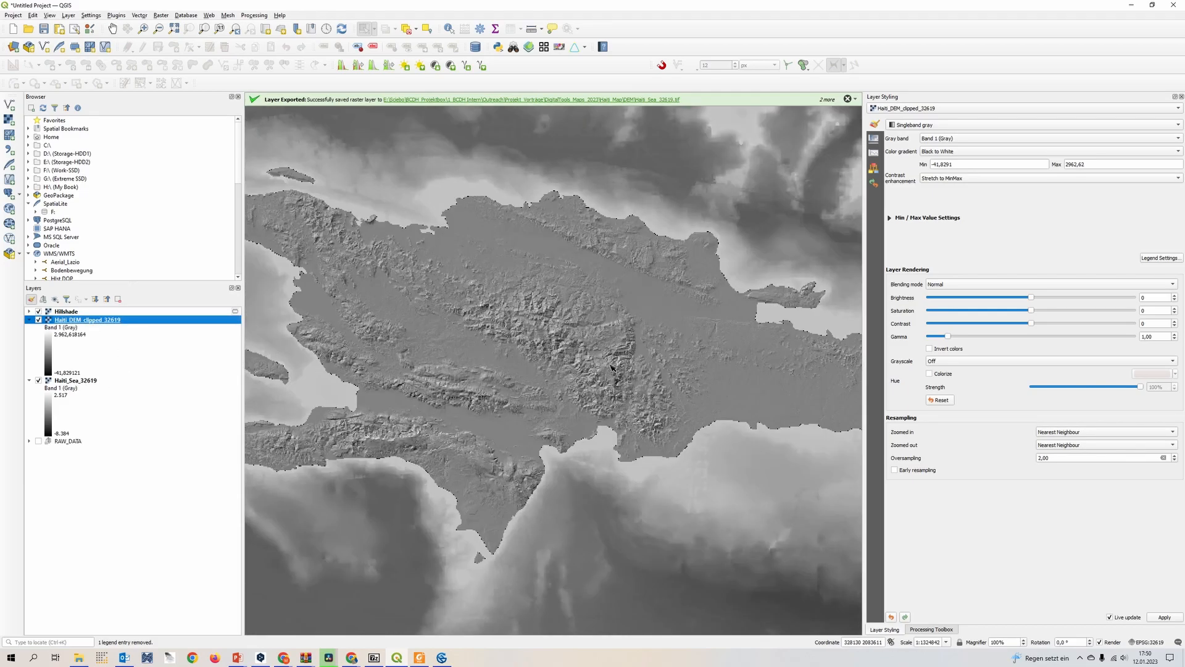
scroll(611, 368, up, 3)
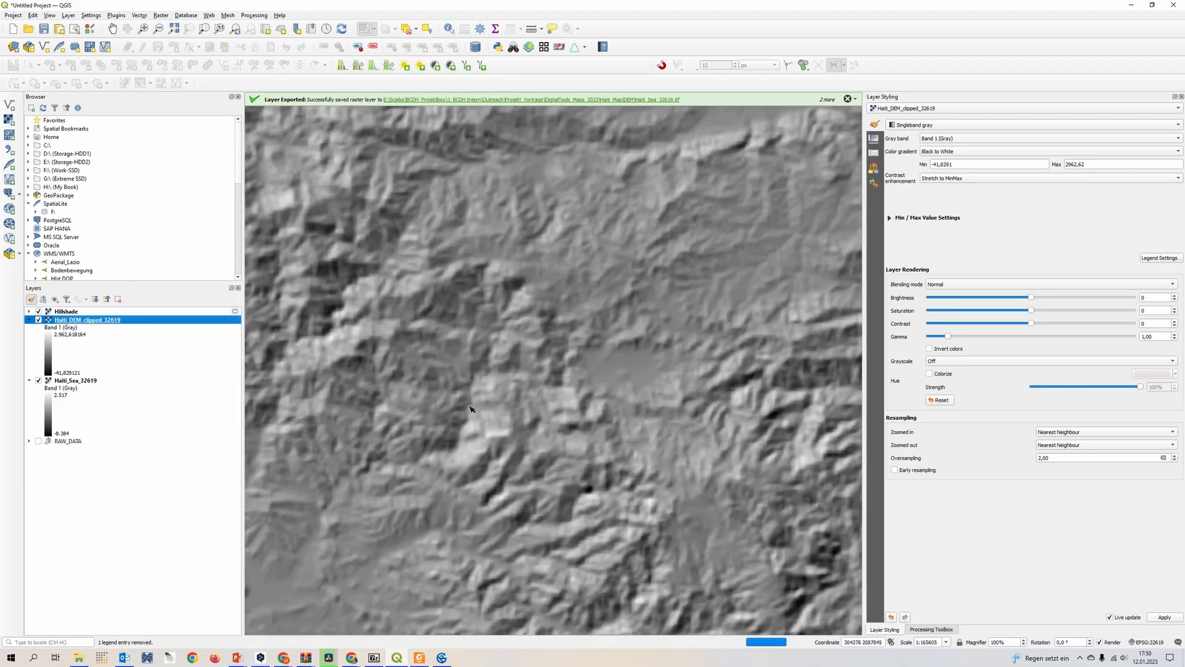
scroll(470, 409, down, 1)
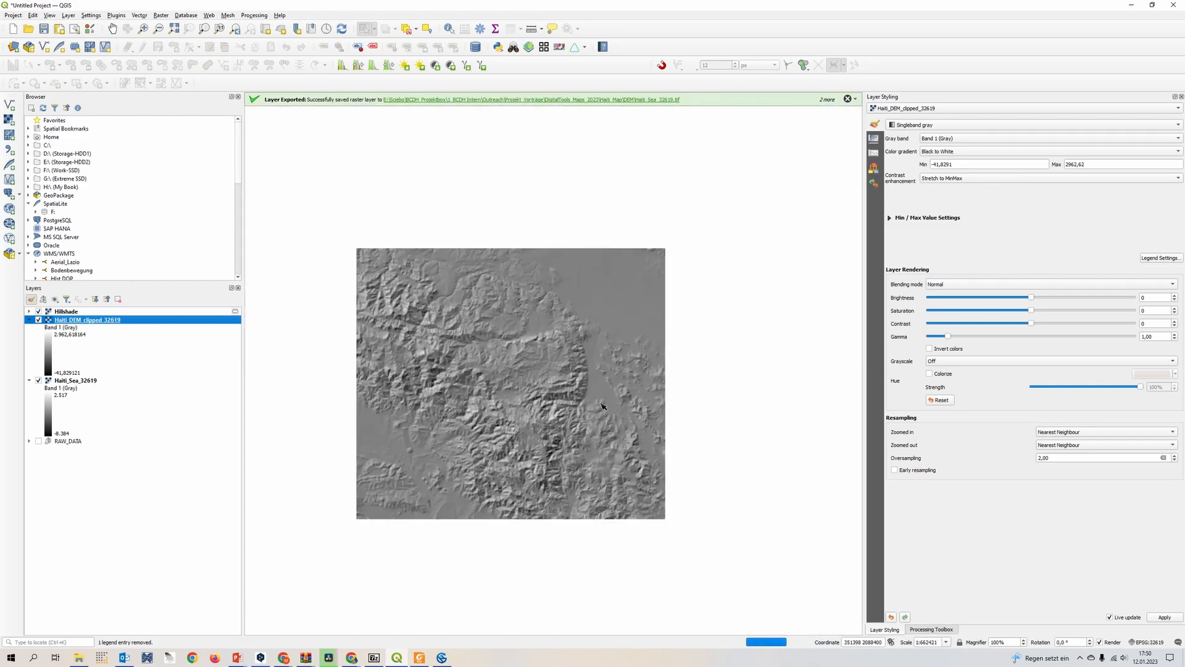
scroll(471, 409, down, 2)
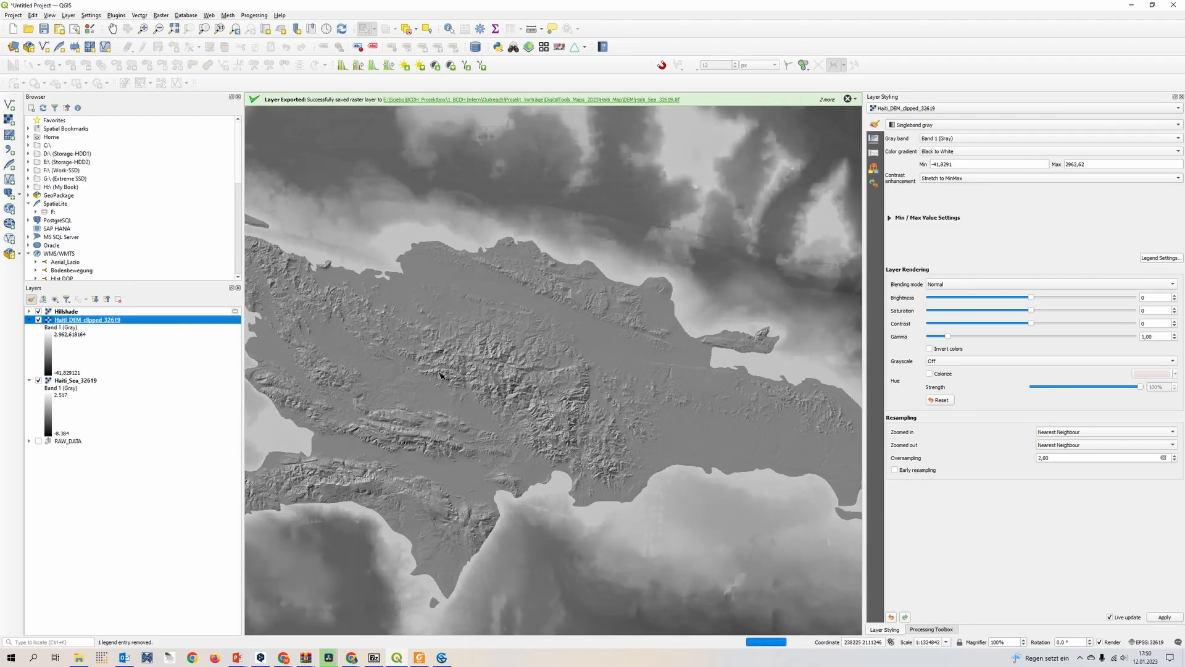
drag(535, 385, 585, 377)
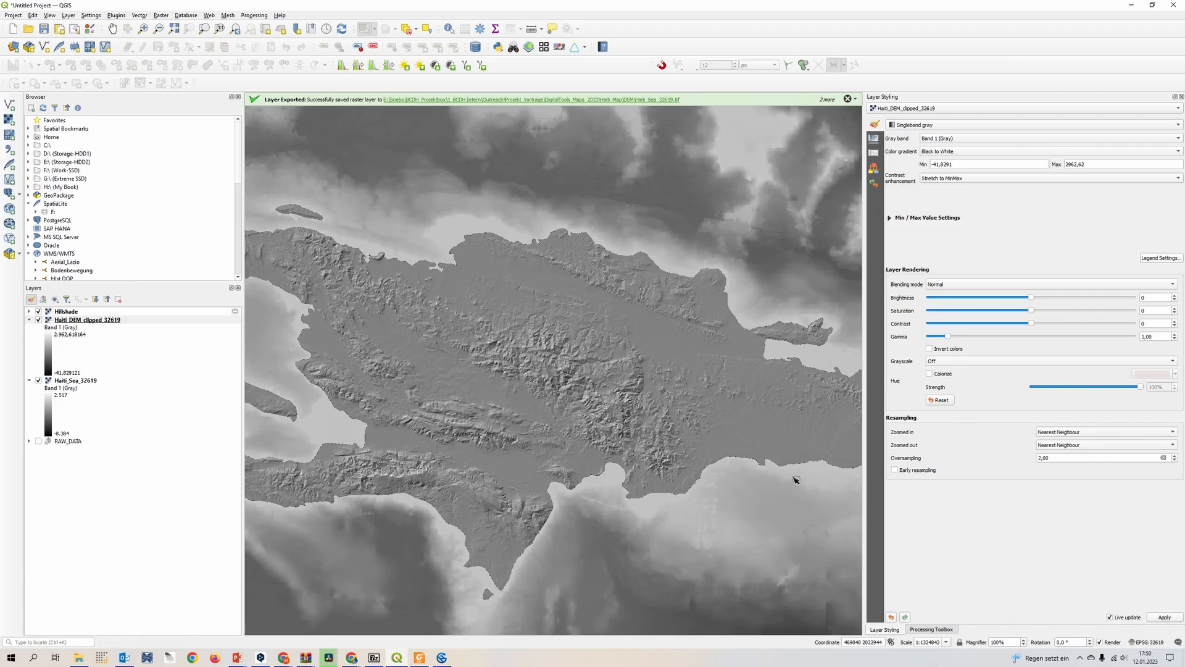
click(38, 311)
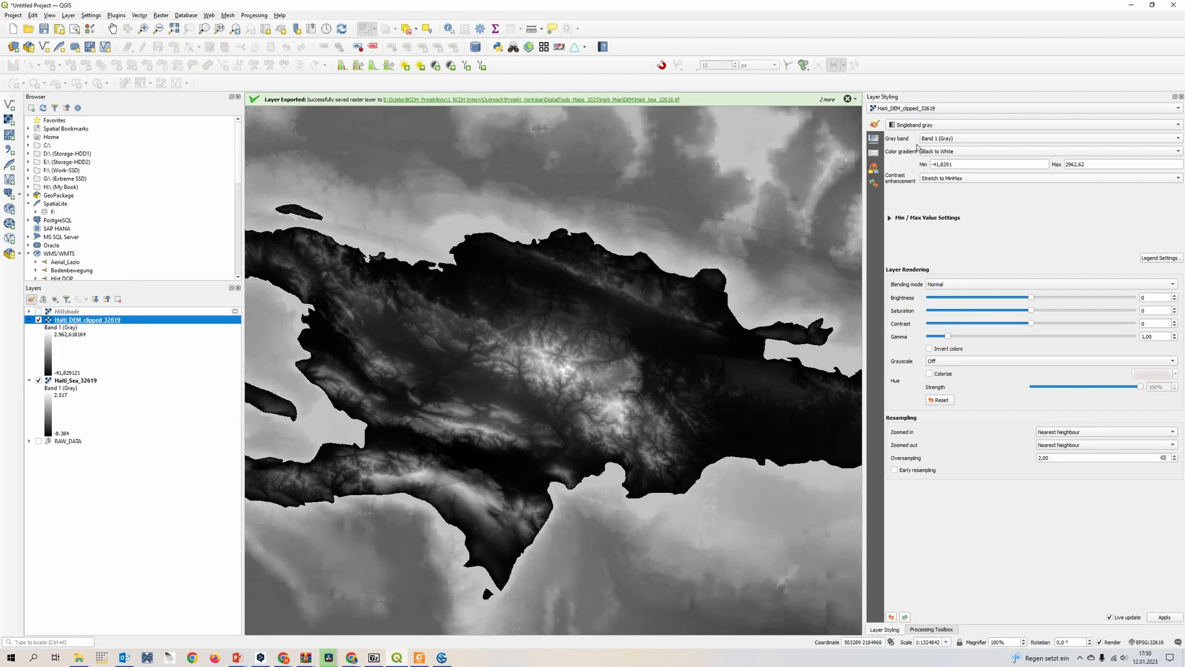
Change the renderer of Haiti_DEM_clipped_32619 to Singleband pseudocolor
click(910, 109)
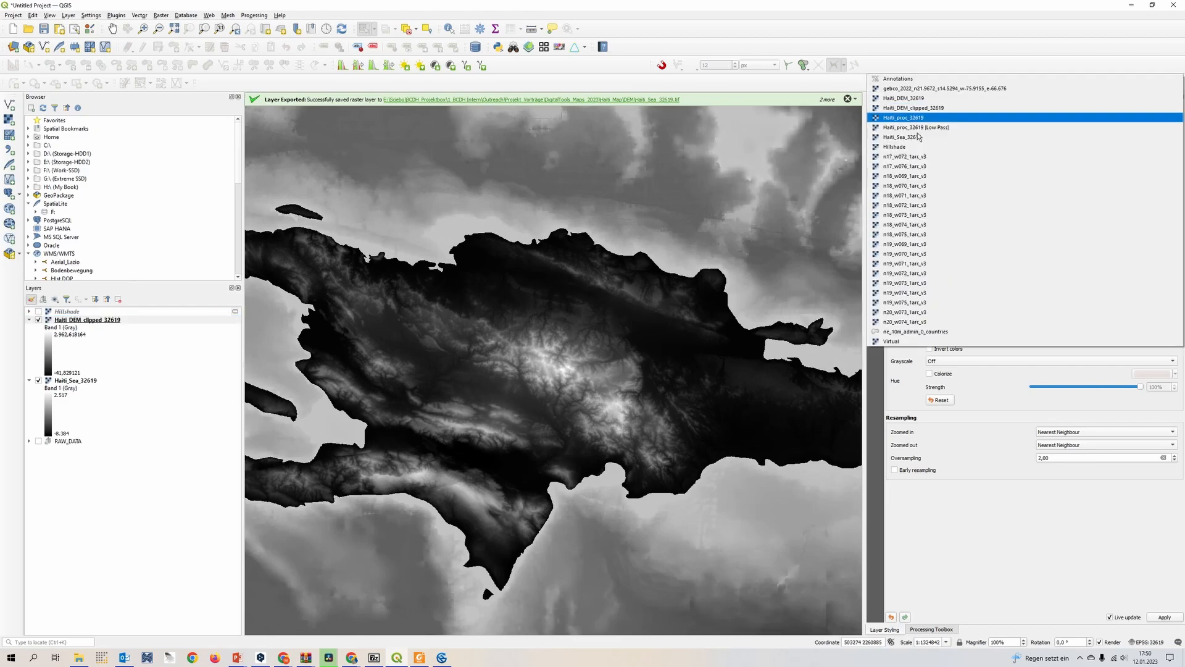
click(950, 110)
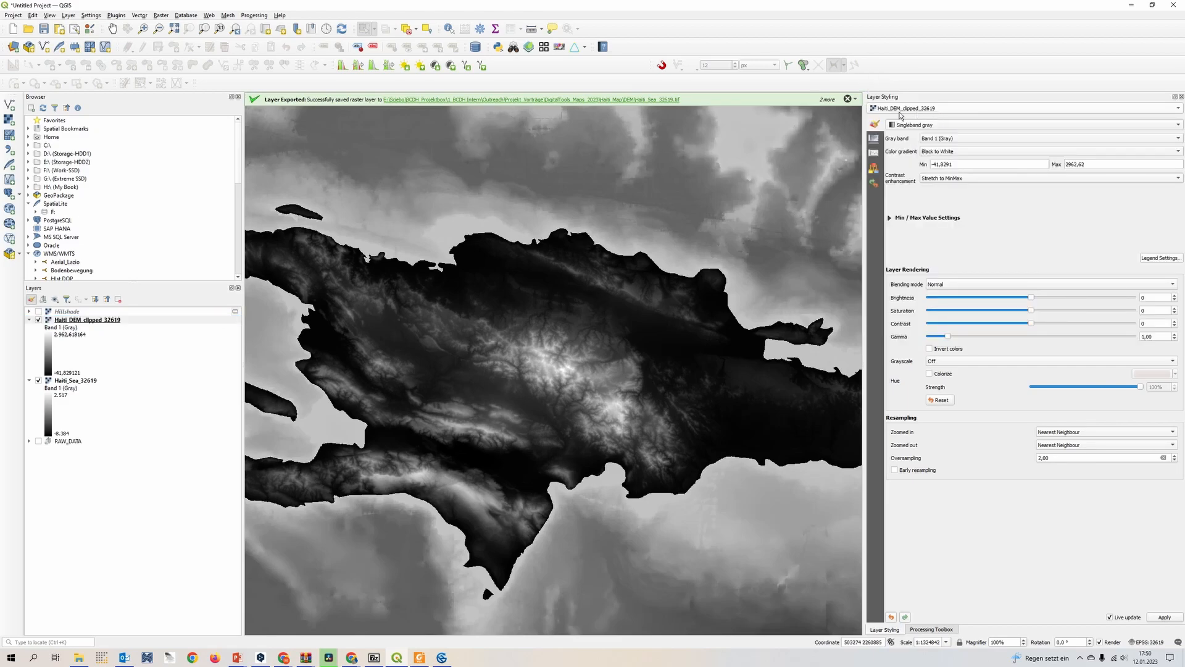
click(961, 125)
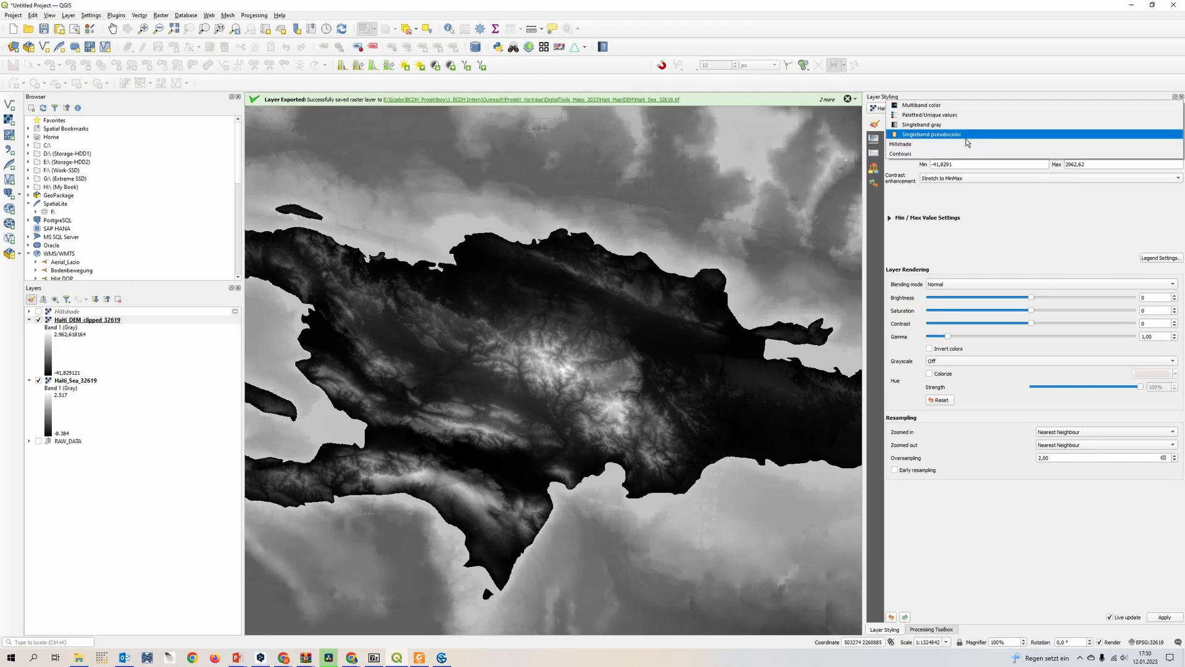
click(973, 138)
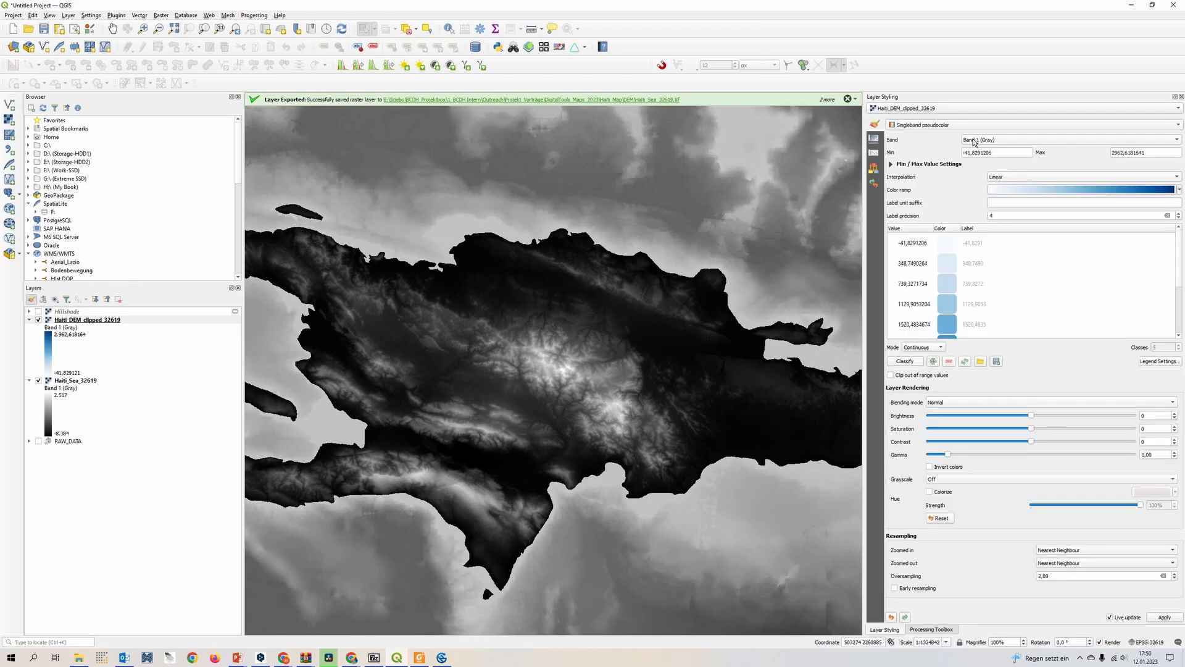
Apply the Mako color ramp to the Haiti_DEM_clipped_32619 layer
drag(677, 334, 642, 307)
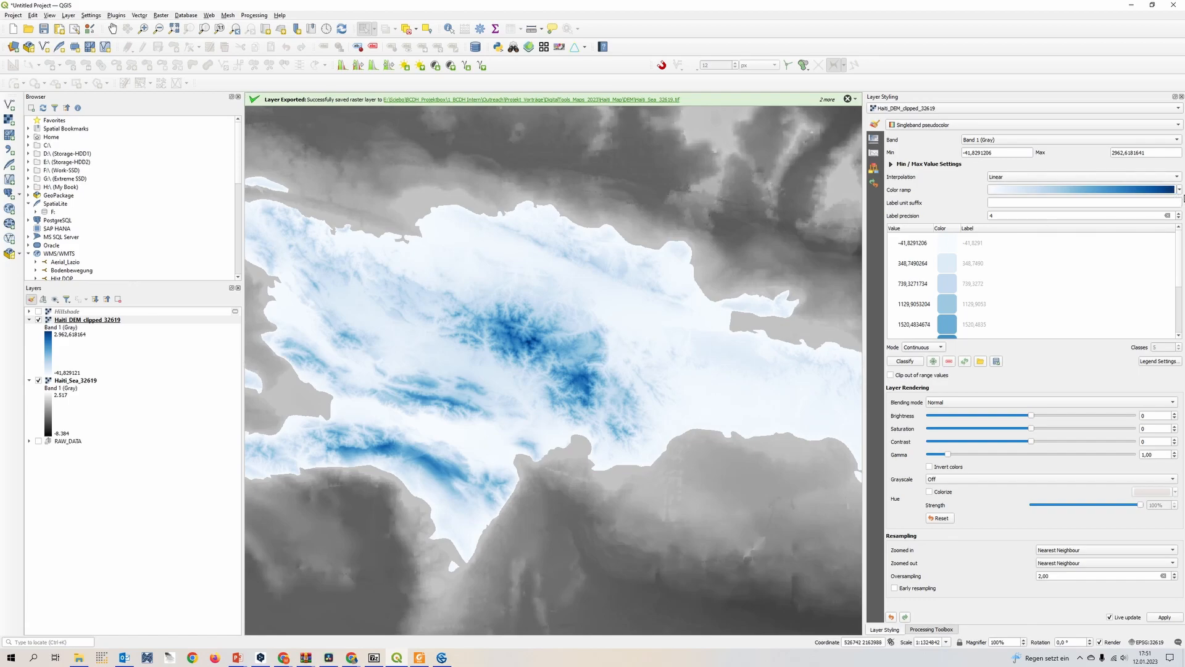
click(1181, 191)
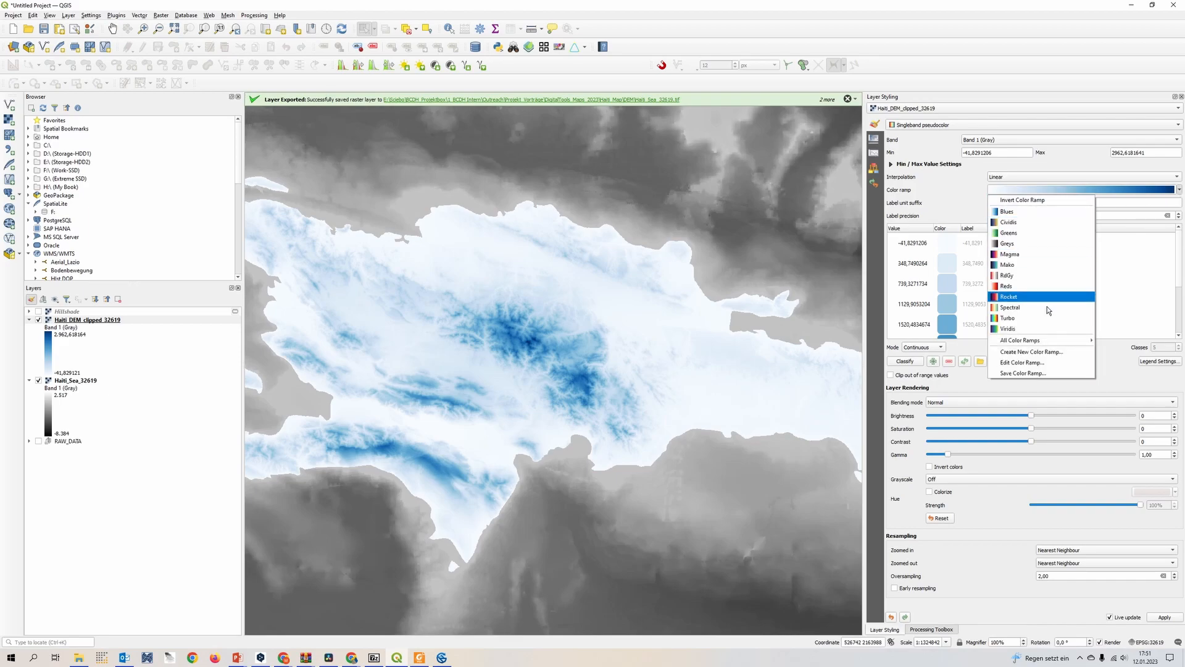
click(1058, 266)
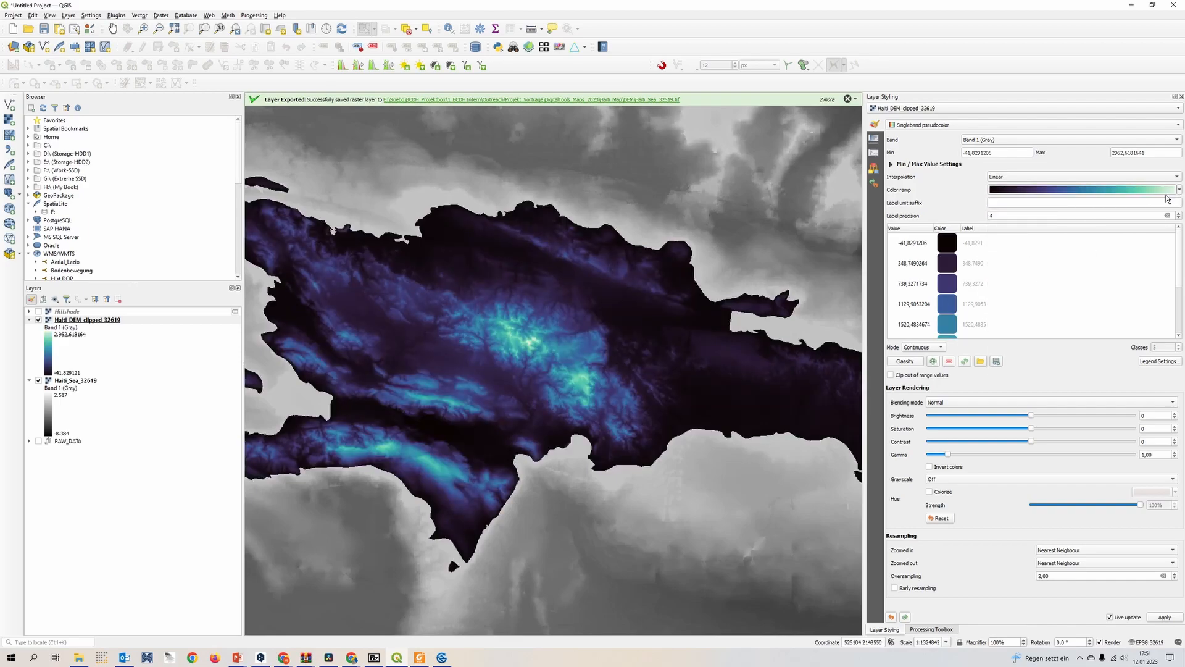
Apply the Rocket color ramp to the Haiti_DEM_clipped_32619 layer
click(1179, 190)
click(1054, 303)
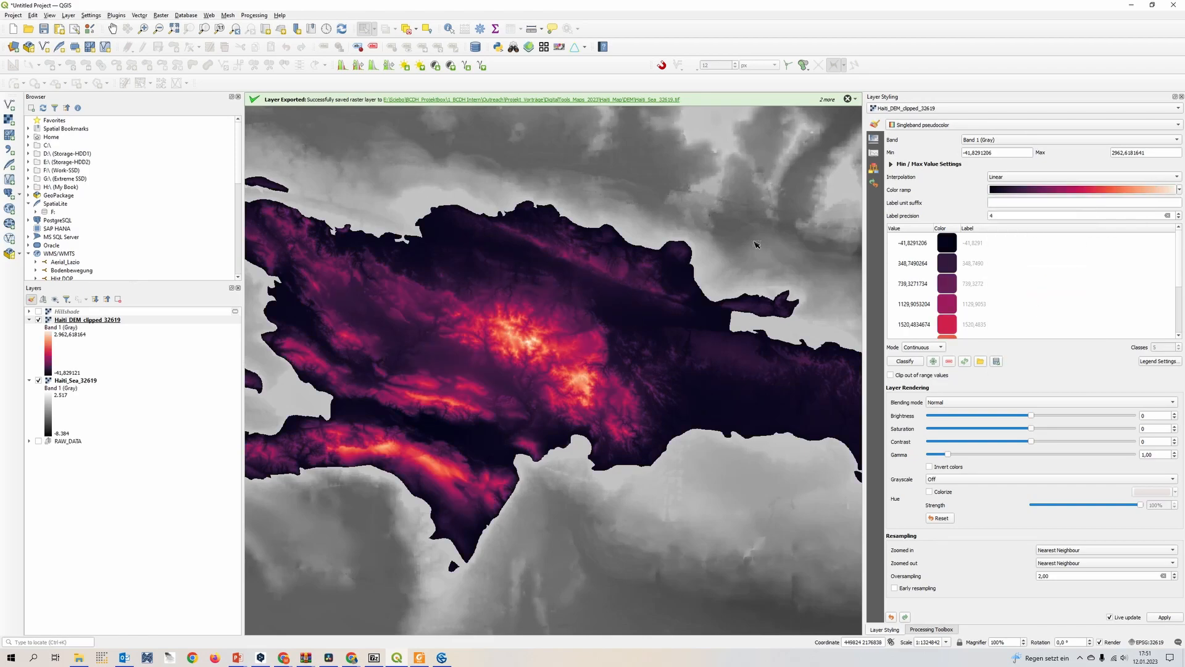
mouse_move(510, 336)
mouse_down()
mouse_move(545, 353)
mouse_move(528, 336)
mouse_up()
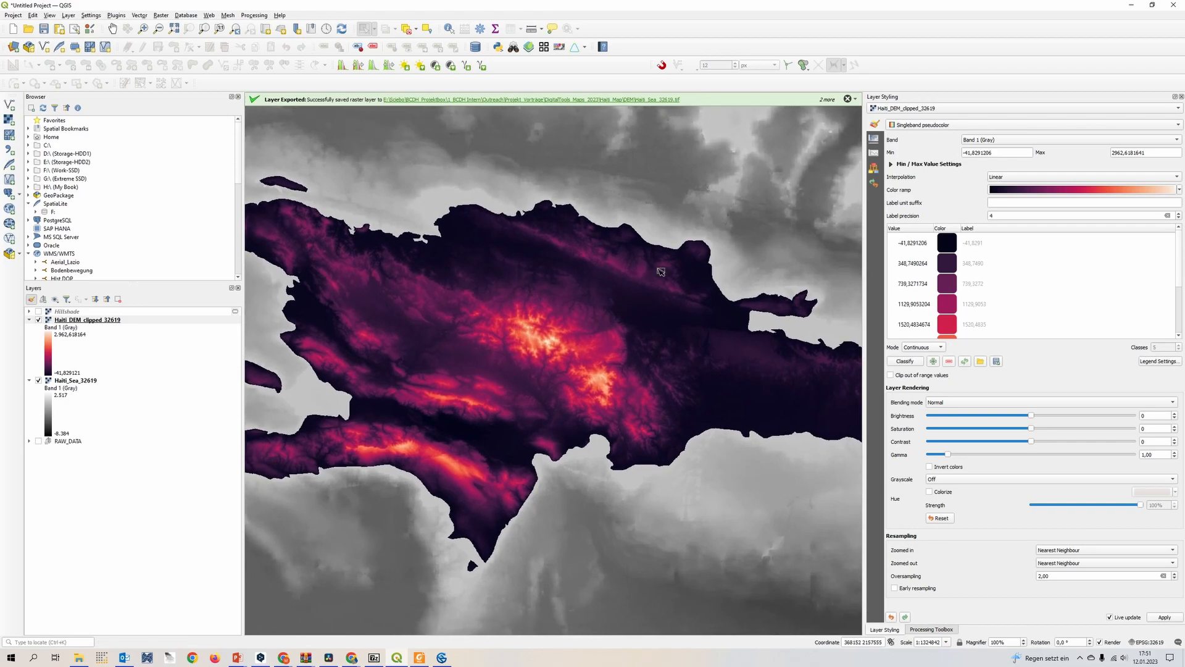
Create a new color ramp for the Haiti_DEM_clipped_32619 layer using the Catalog: cpt-city type
click(1178, 190)
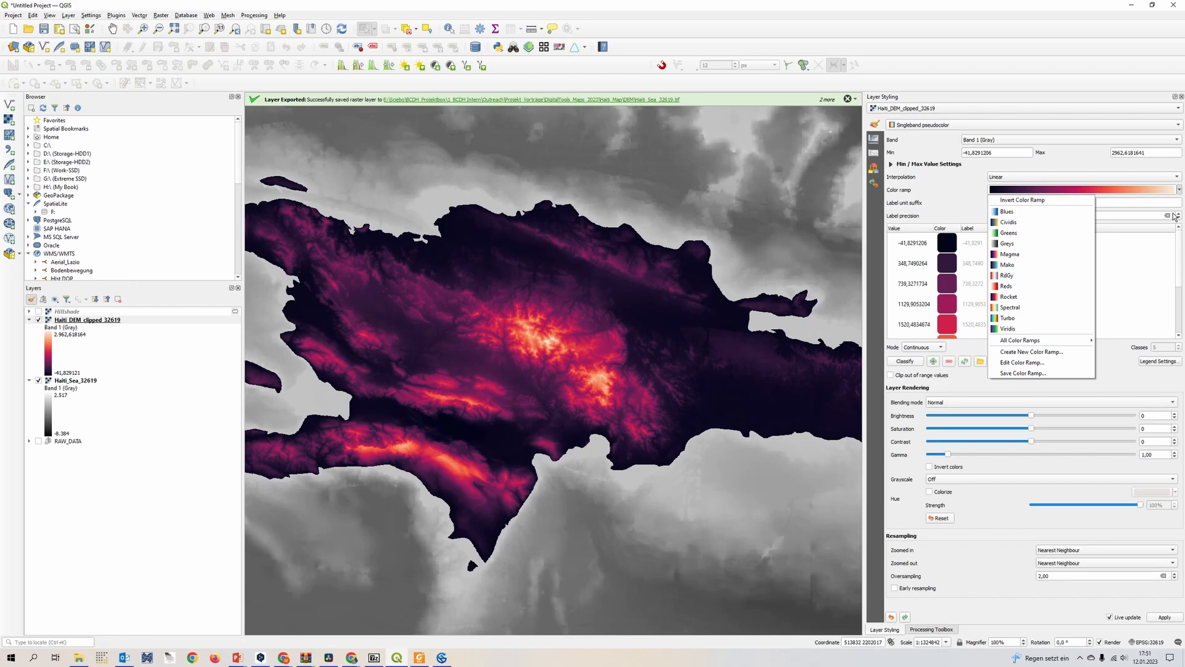
click(1073, 354)
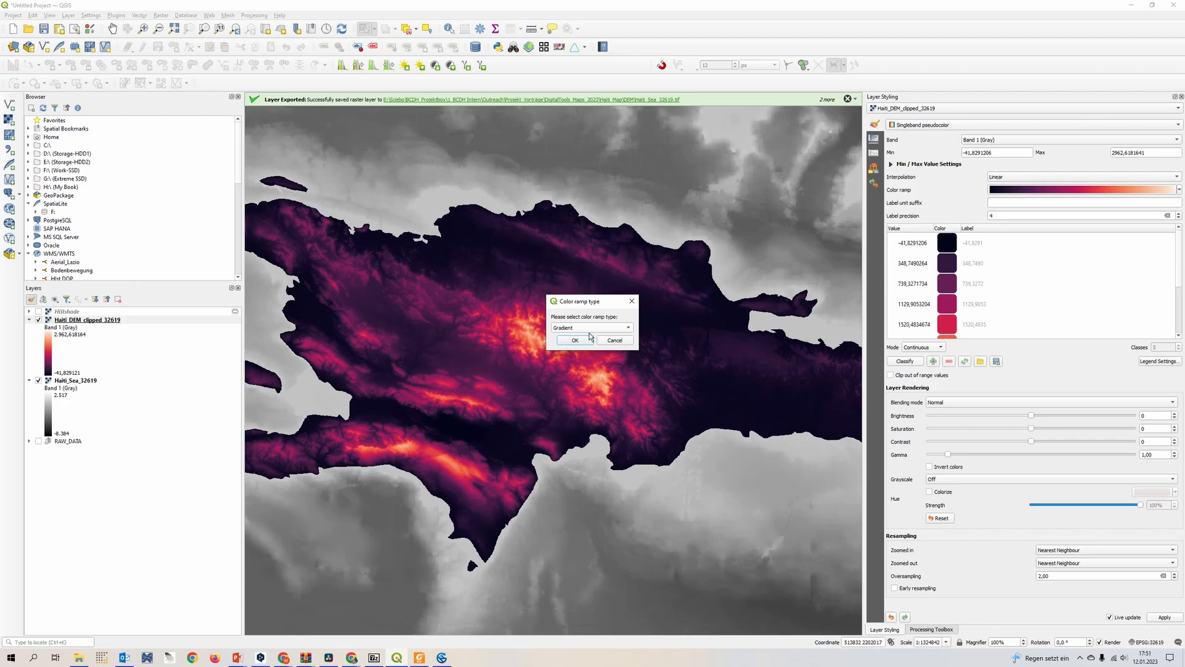
click(590, 332)
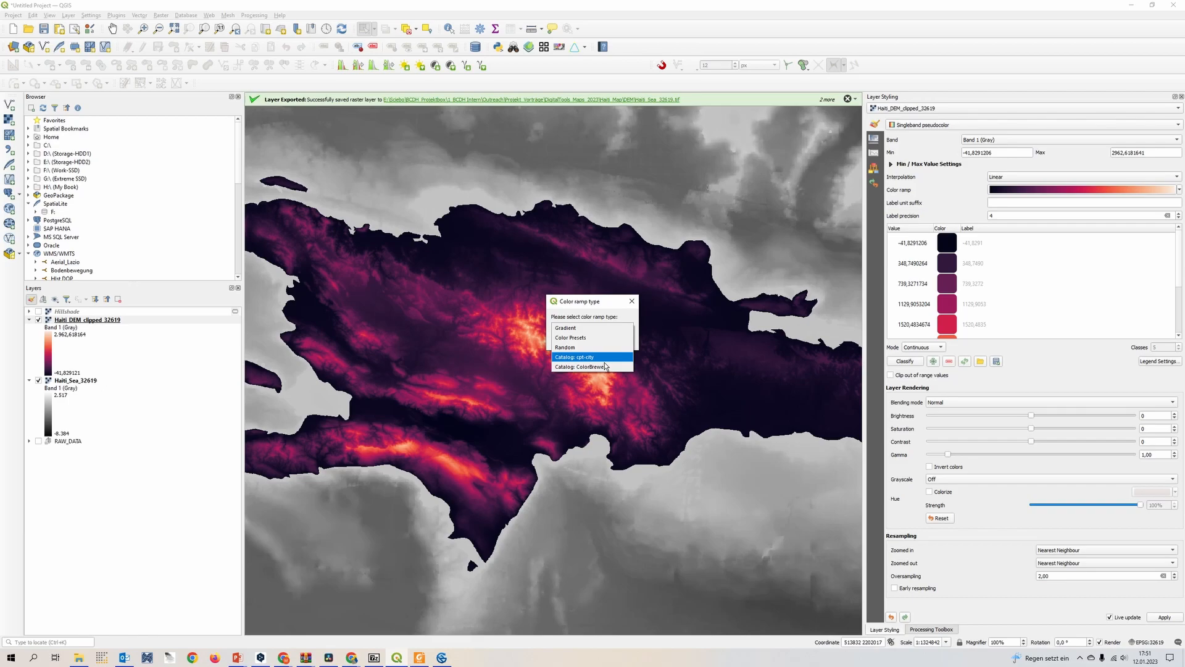
click(599, 357)
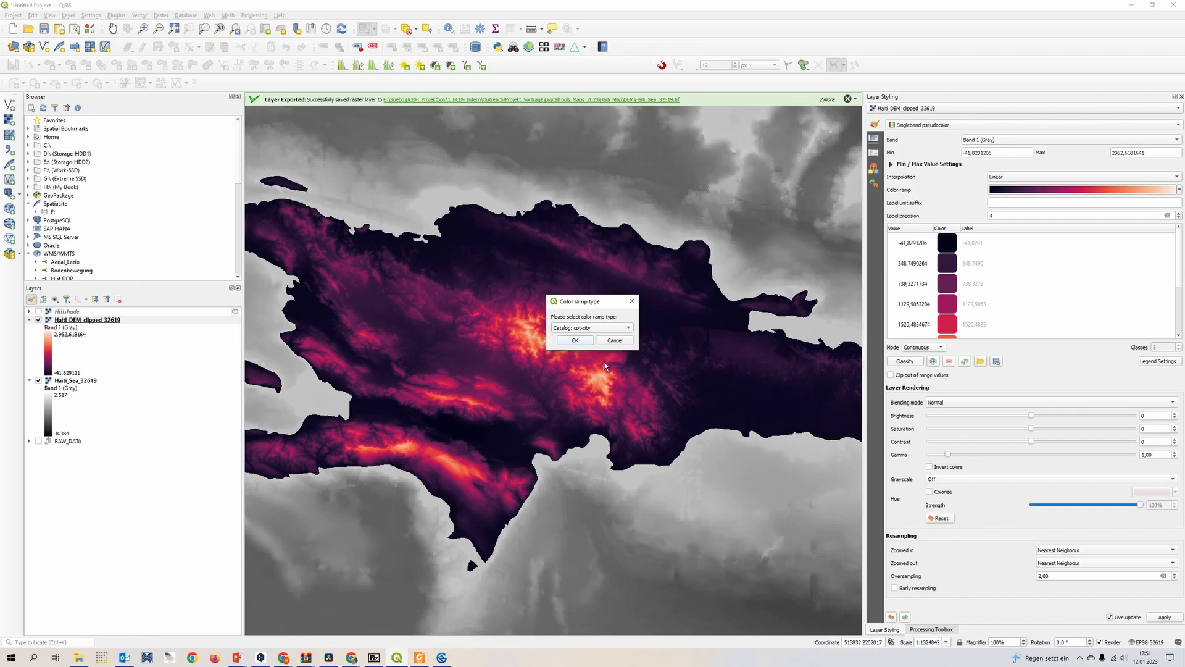
click(574, 341)
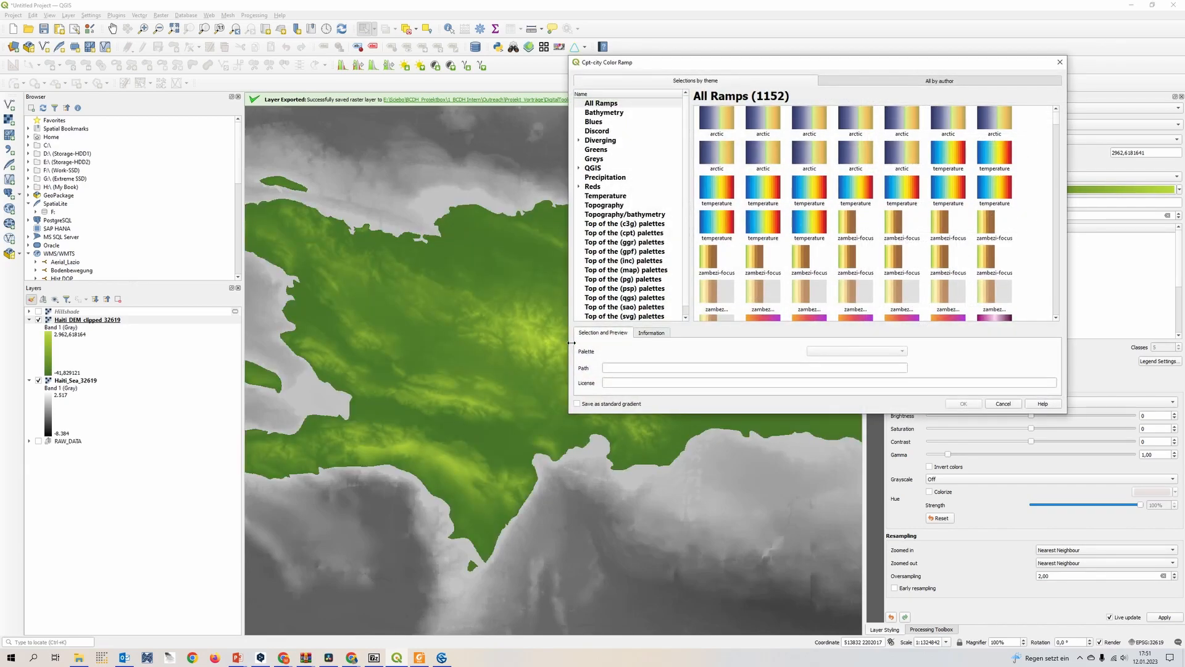
Apply the DEM_print palette from the Topography theme to the elevation layer
drag(838, 64, 824, 162)
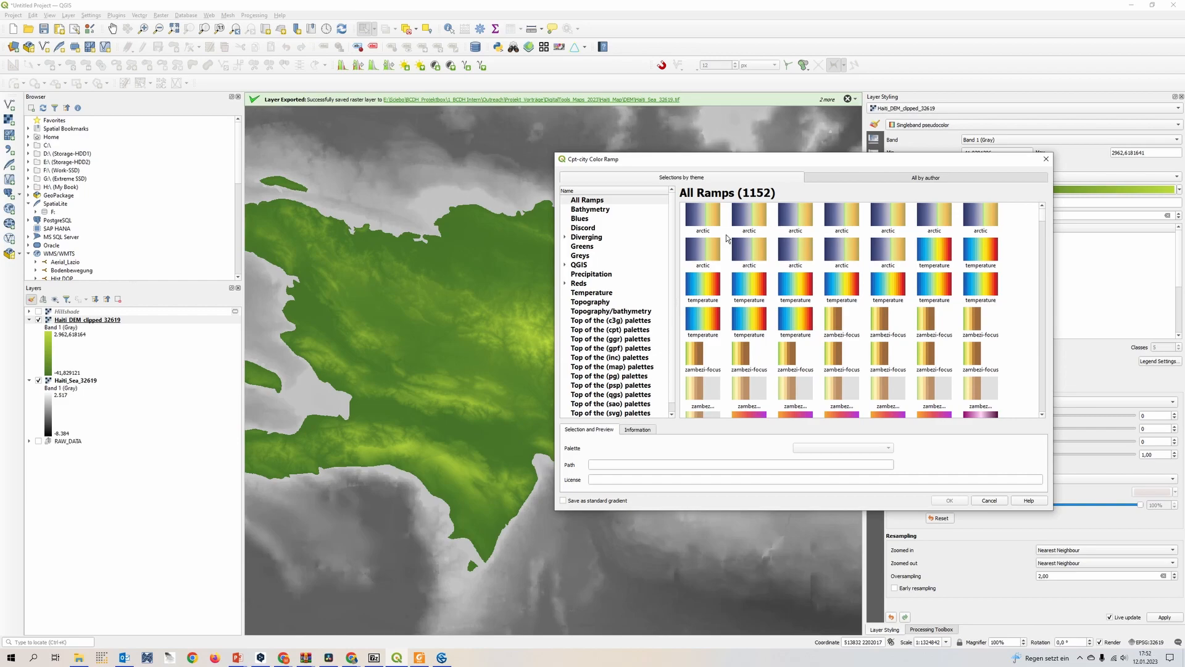
click(594, 304)
drag(771, 159, 829, 198)
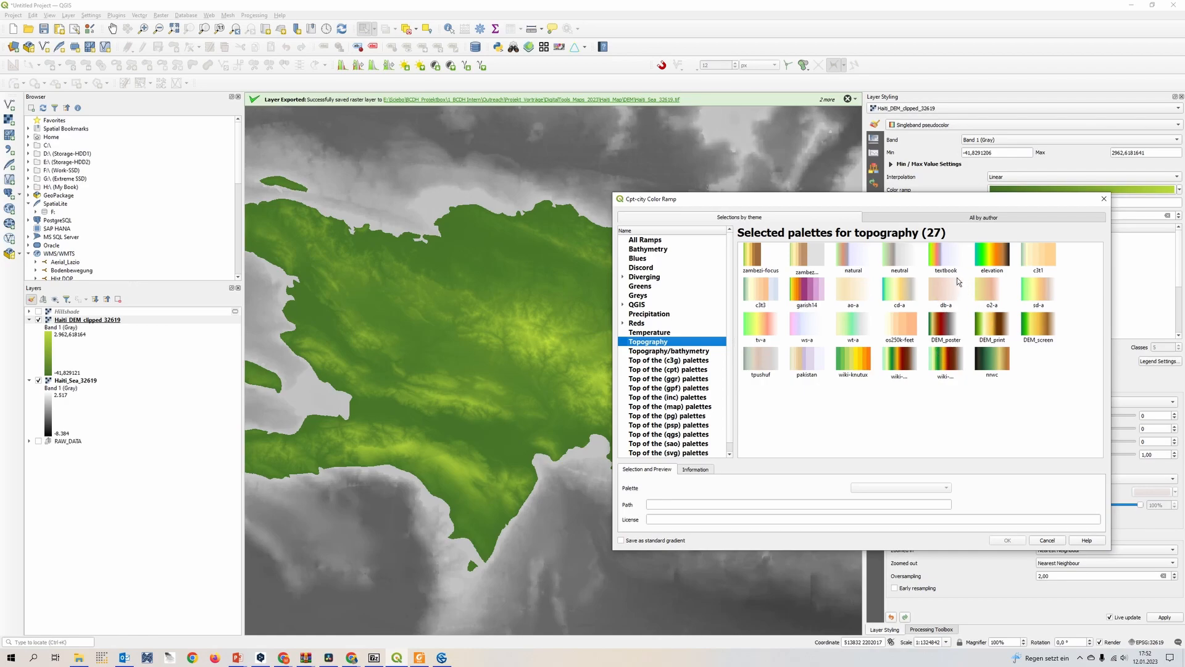
click(946, 293)
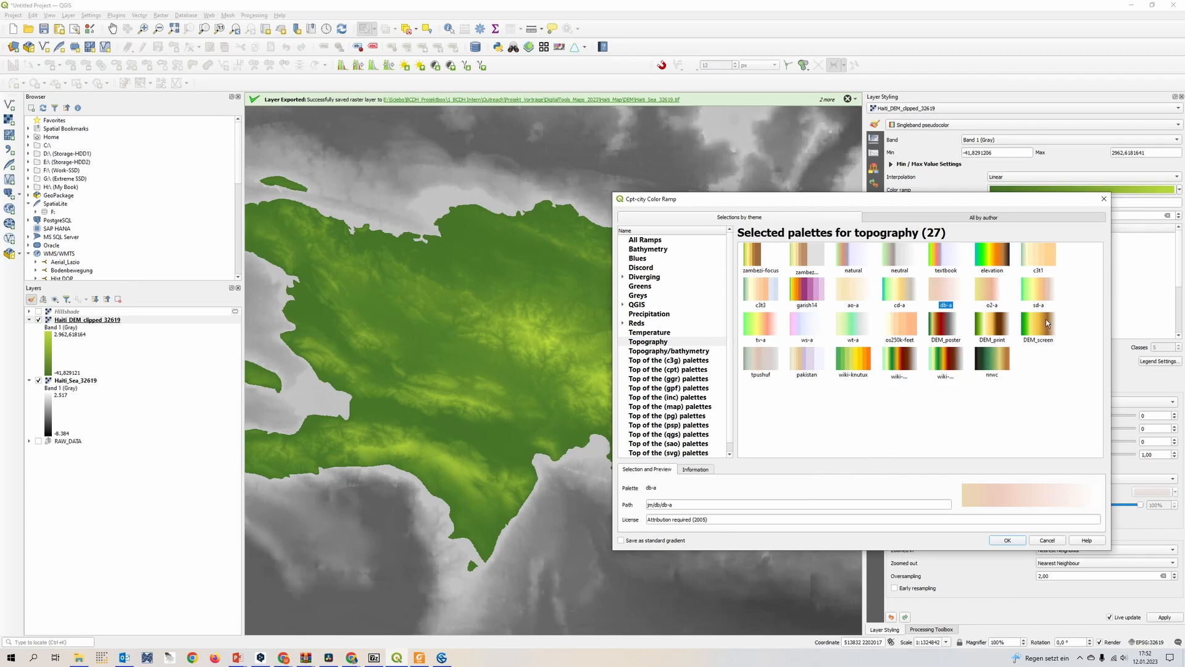
click(953, 332)
click(1000, 334)
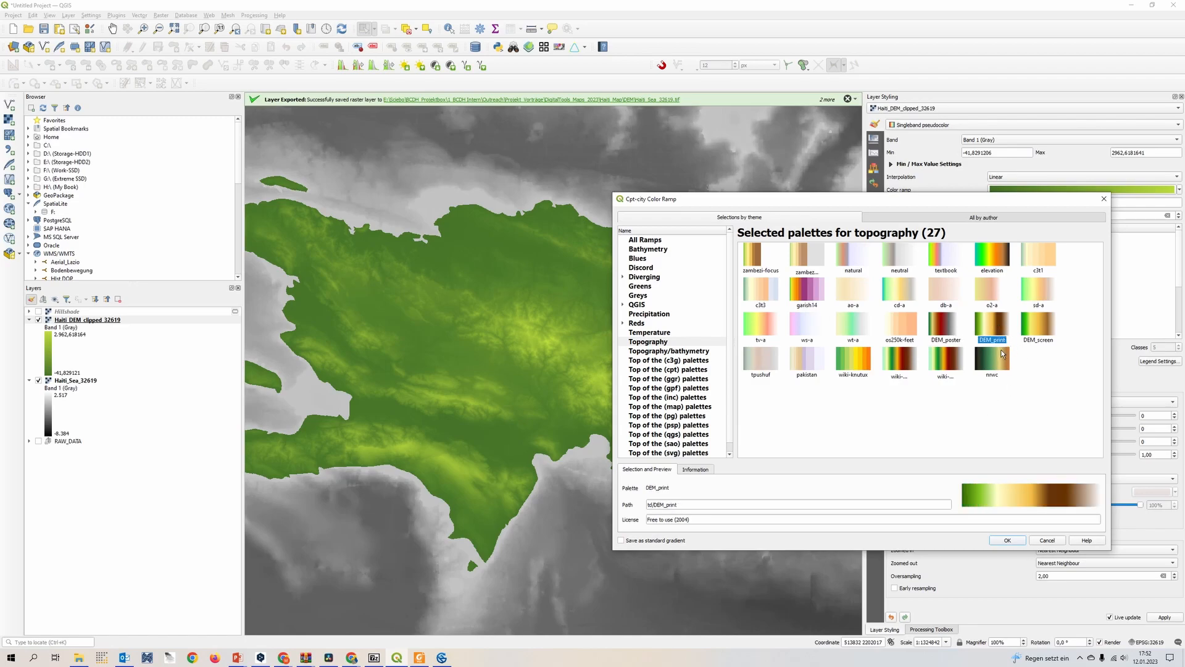
click(1010, 541)
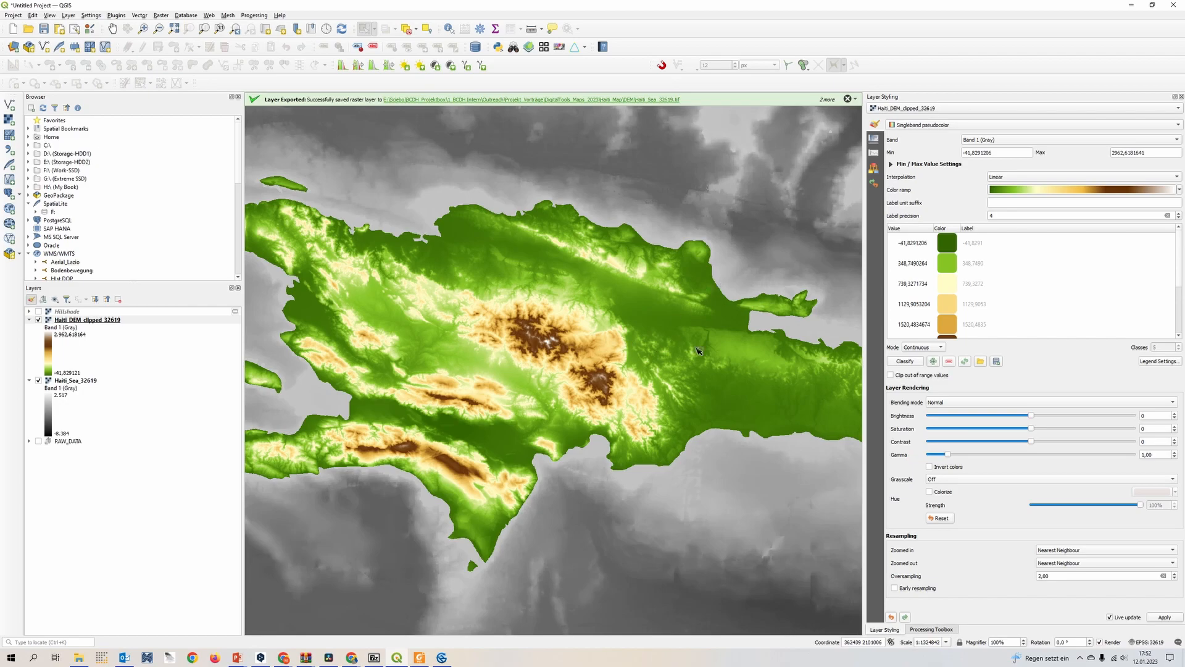
Recolor the highest elevation class, 2962,6181641, with a brown sampled from the map and darkened to #4c2e0d
scroll(1001, 321, down, 1)
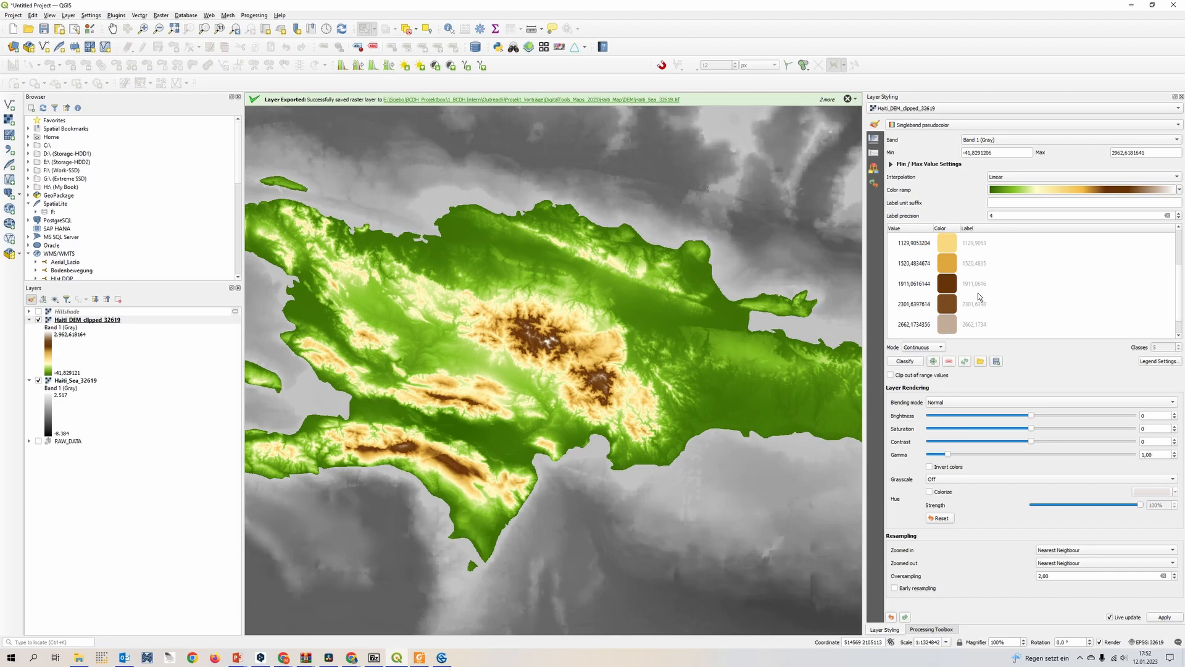
scroll(978, 299, up, 1)
scroll(978, 299, down, 1)
drag(503, 364, 557, 371)
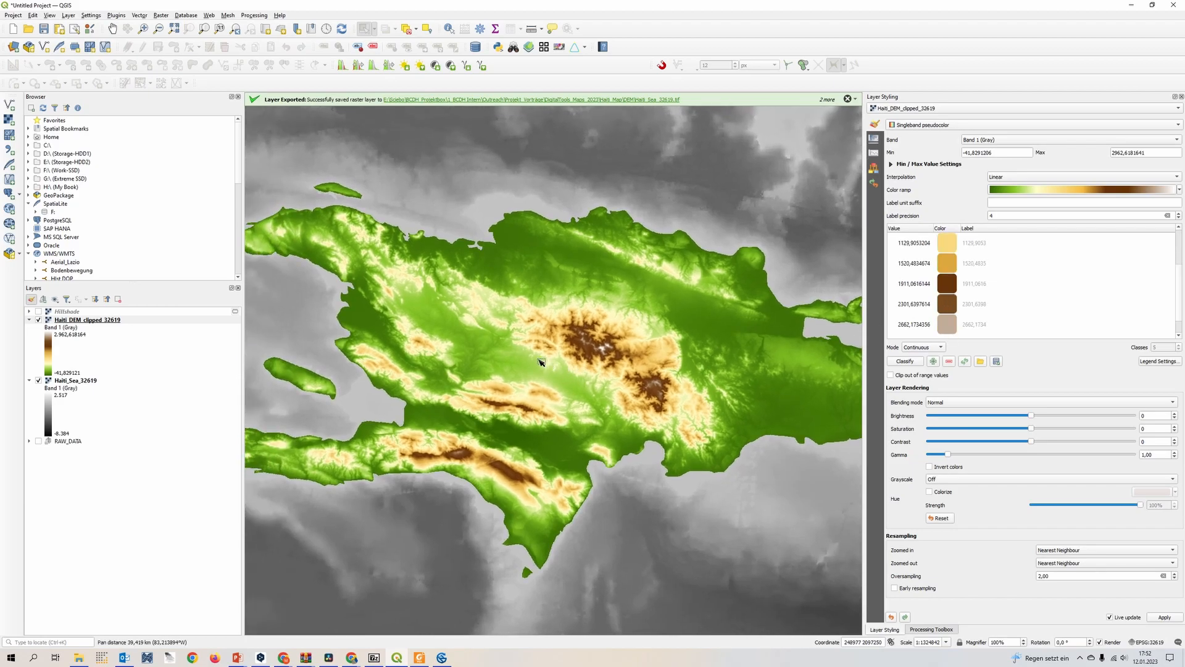
drag(427, 431, 515, 424)
drag(623, 403, 486, 424)
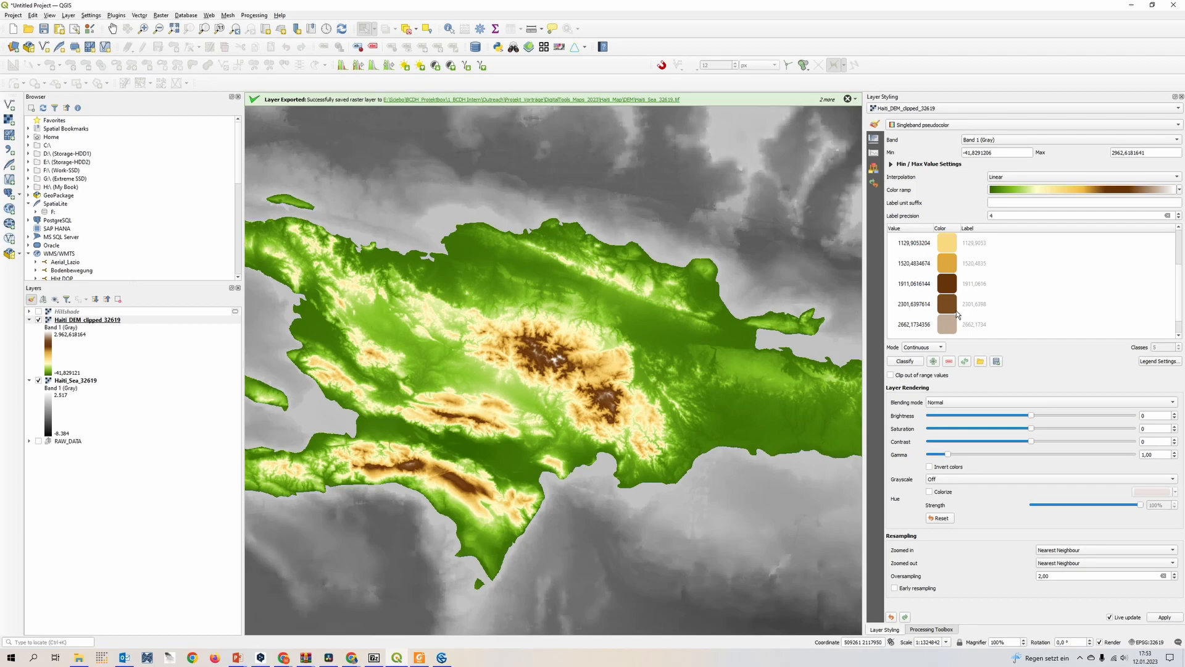
scroll(966, 321, down, 1)
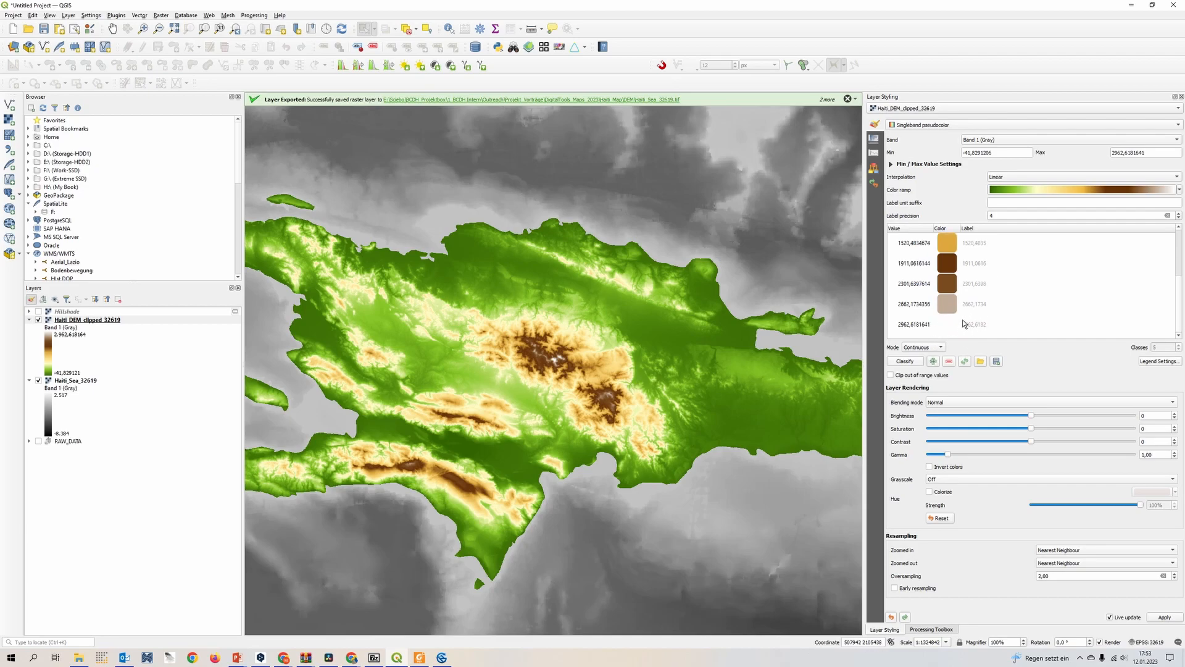
double_click(954, 332)
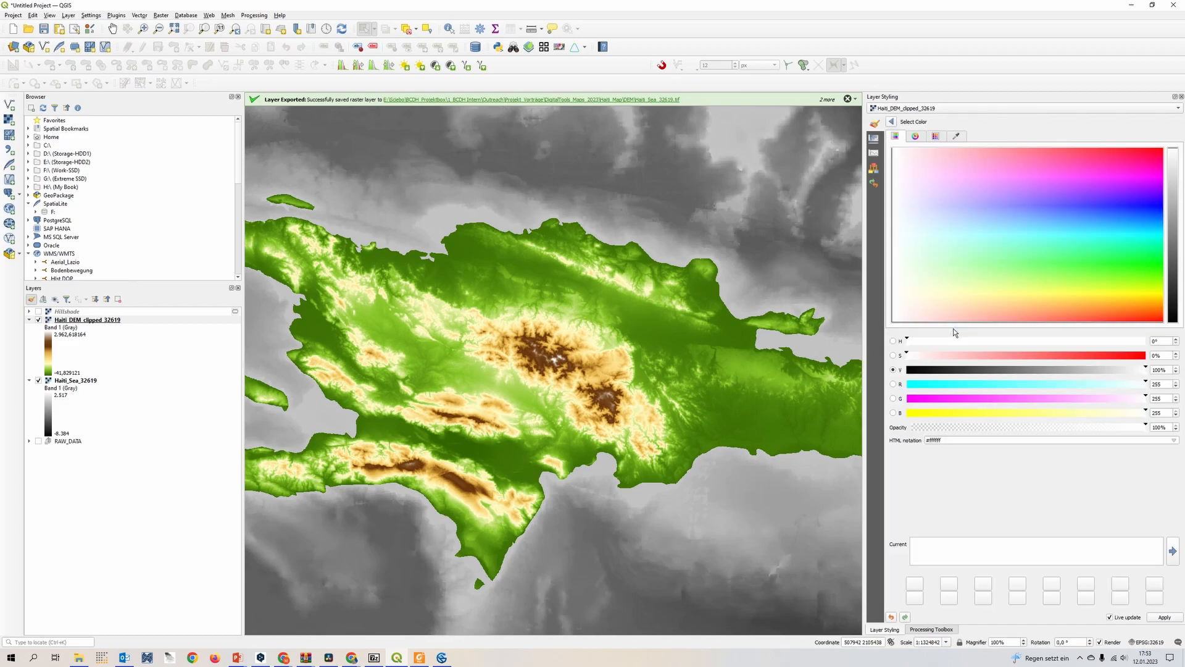
click(957, 137)
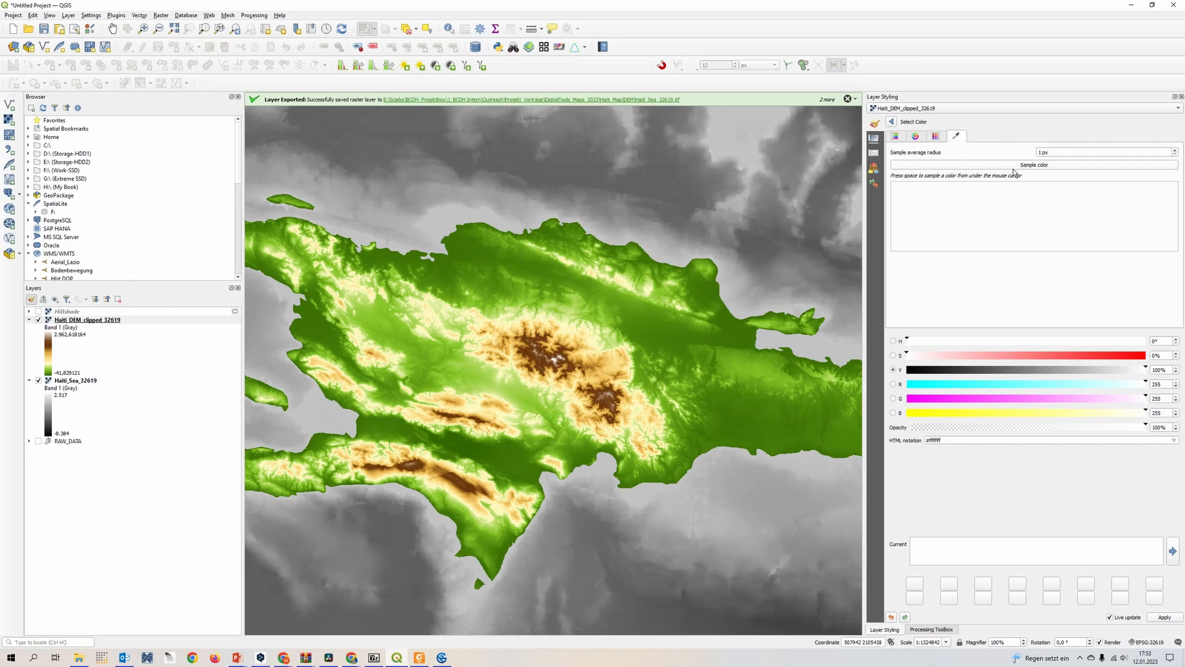
click(1036, 166)
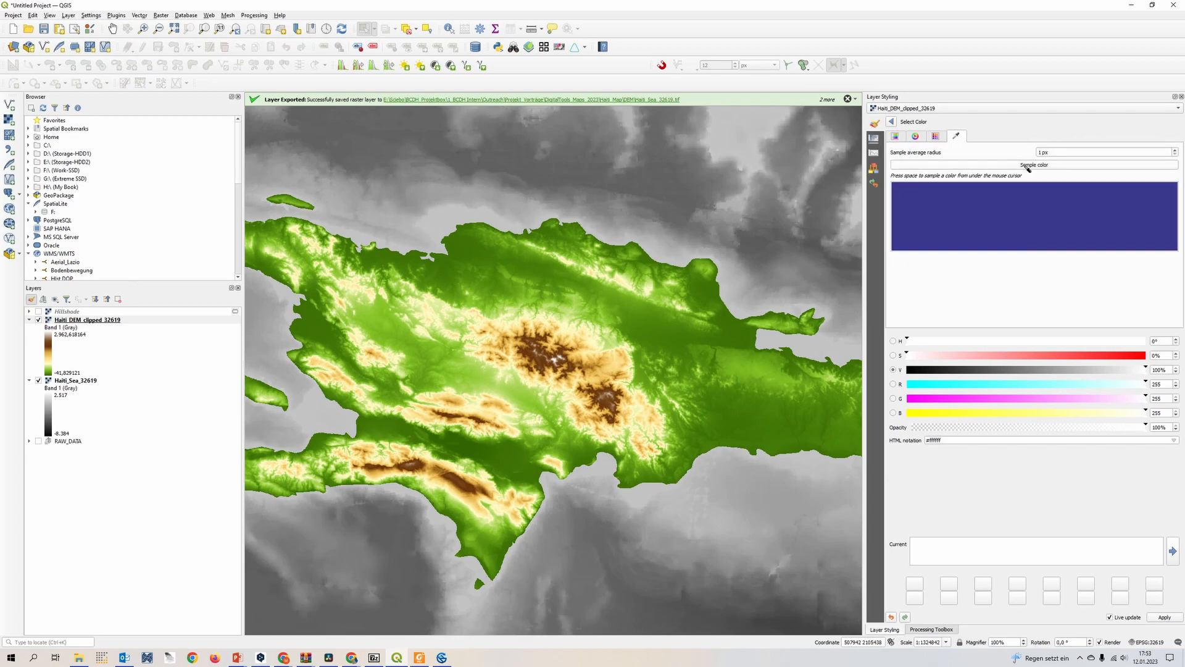
click(611, 412)
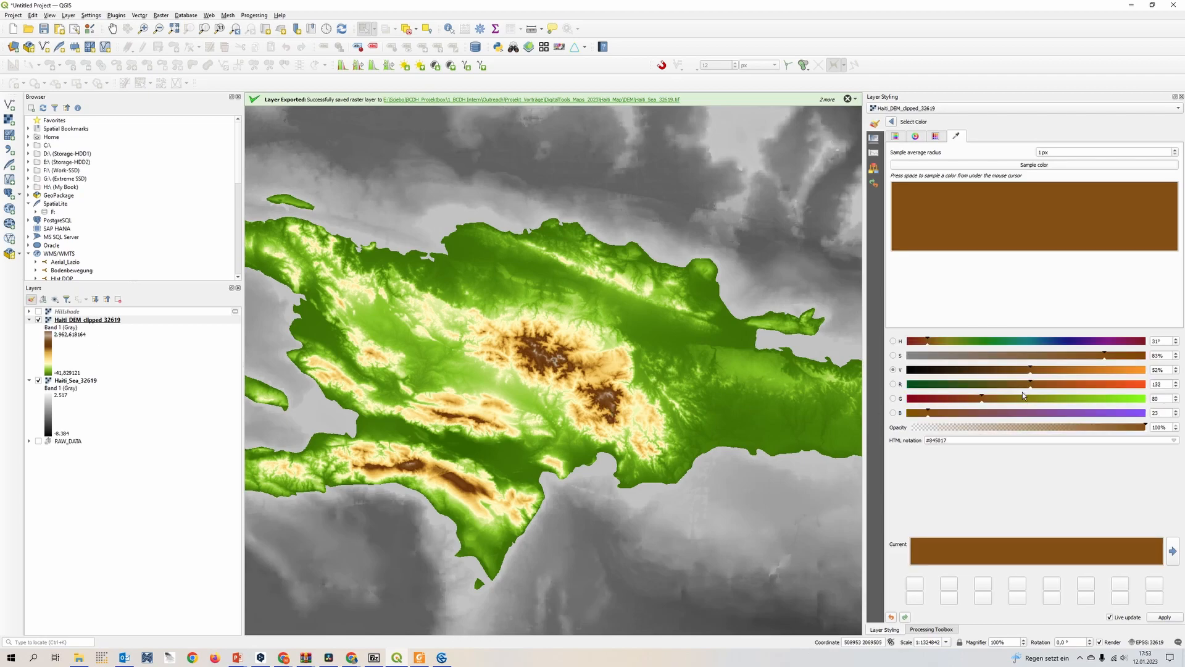
drag(1035, 383, 984, 387)
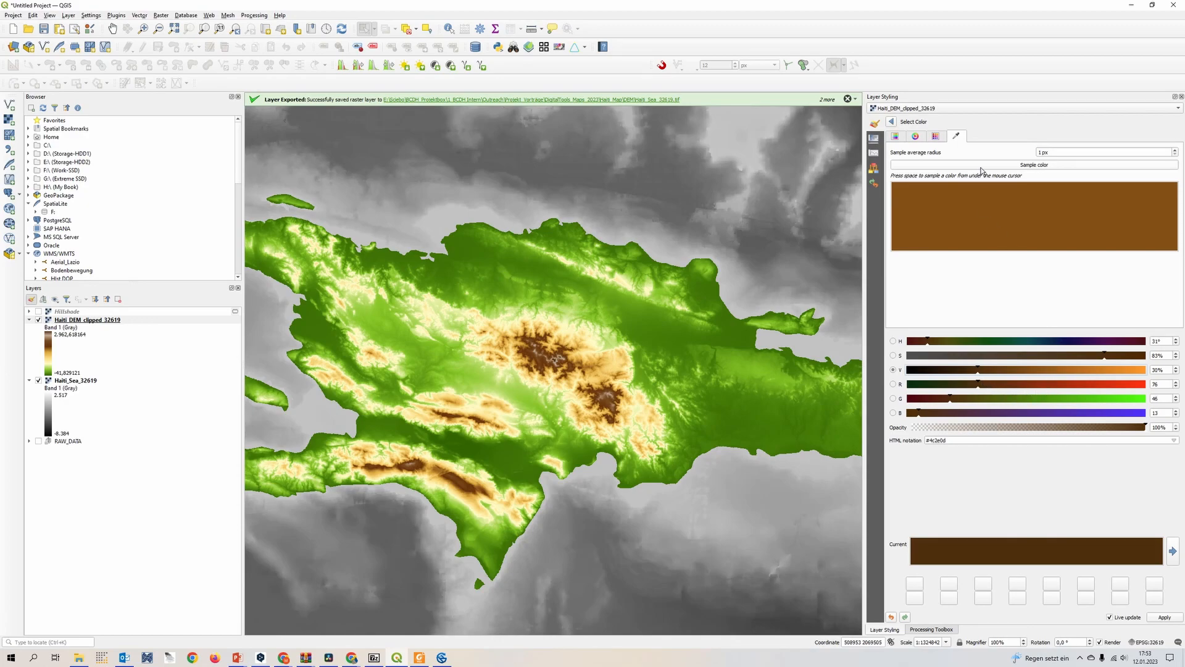
click(891, 122)
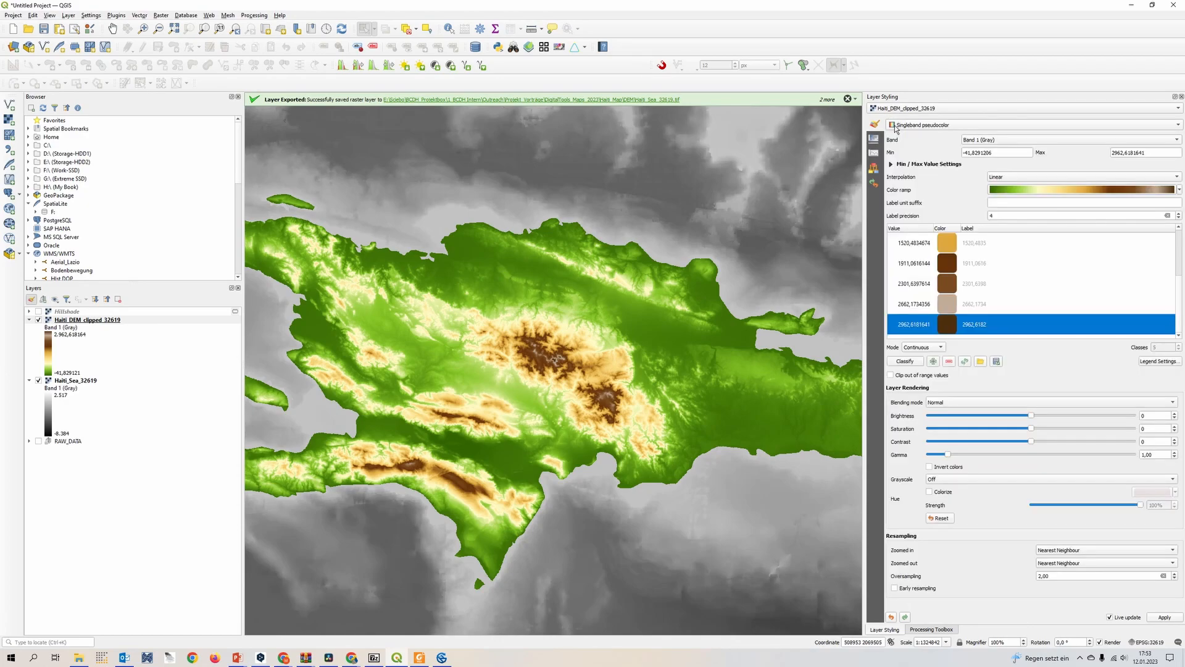
Recolor the 2662,1734356 elevation class with a brown sampled from the mountains and darkened to #3d210b
double_click(946, 305)
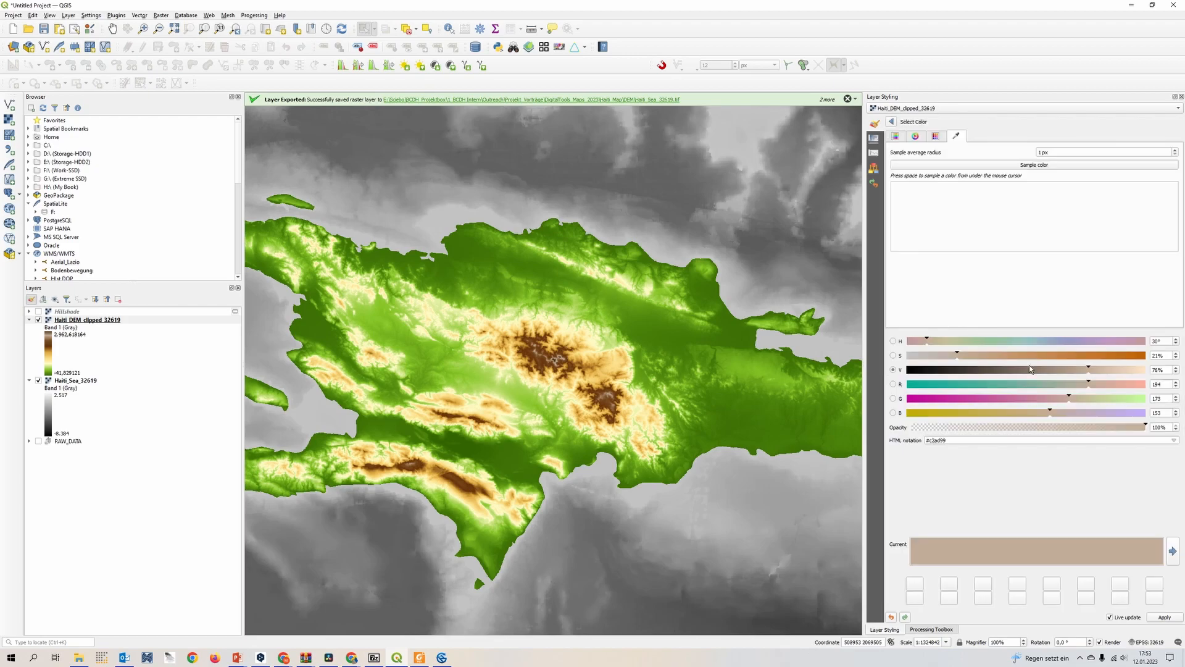
click(988, 165)
click(545, 366)
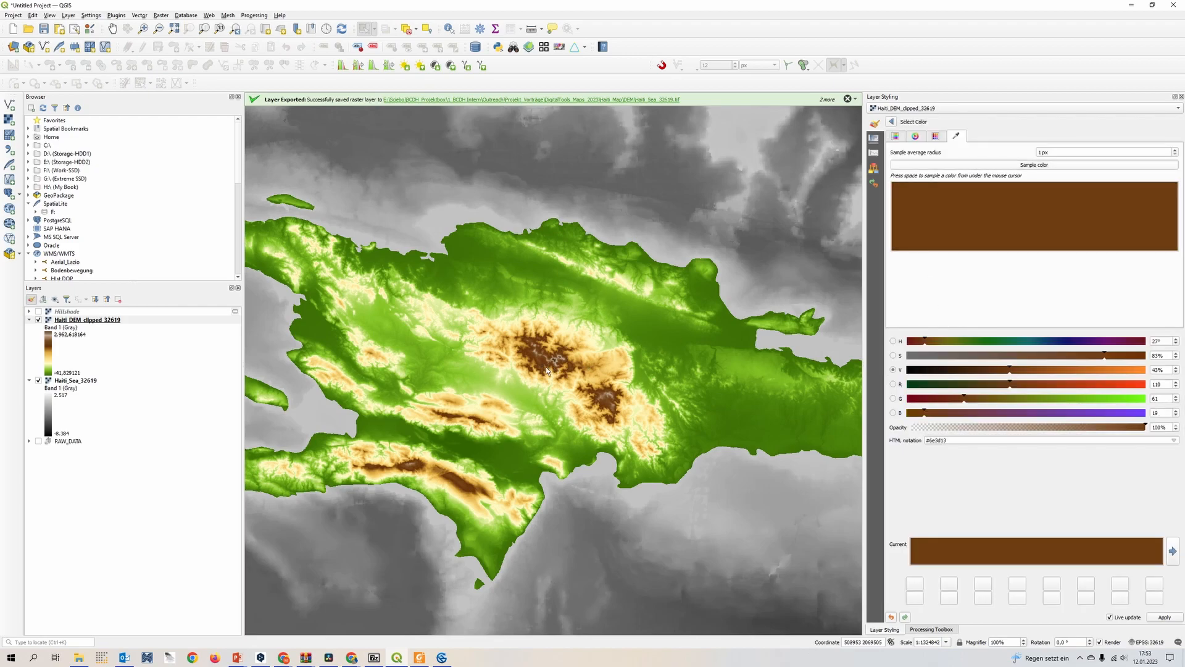
scroll(597, 417, up, 2)
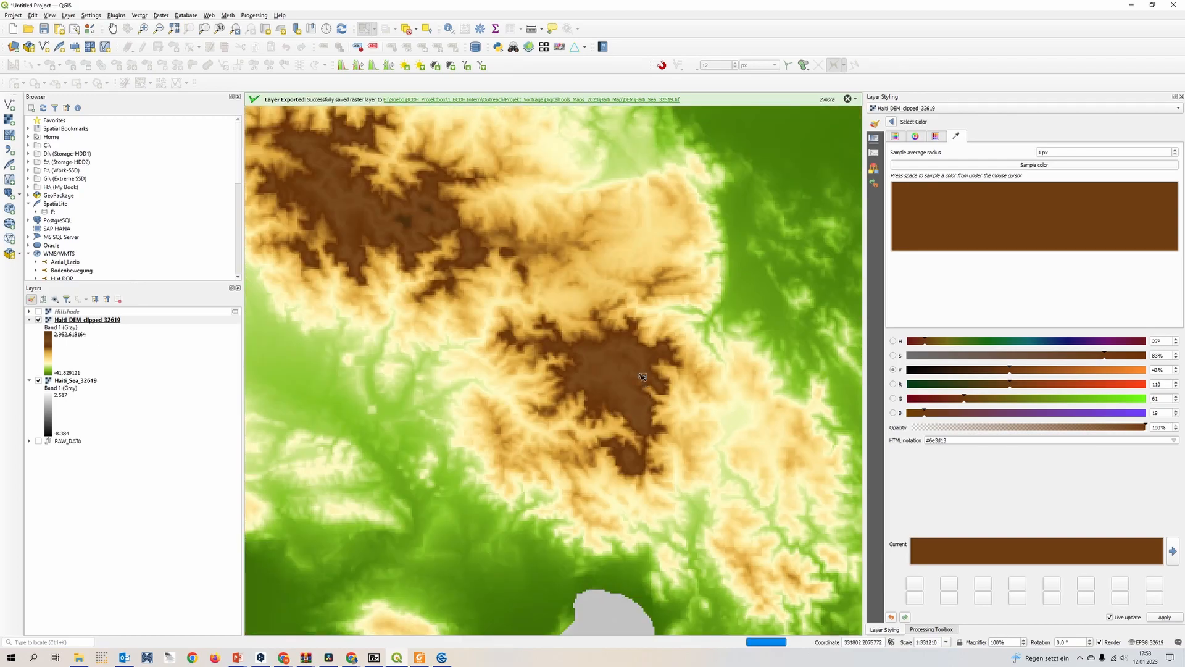
drag(513, 289, 627, 386)
drag(1019, 375, 987, 379)
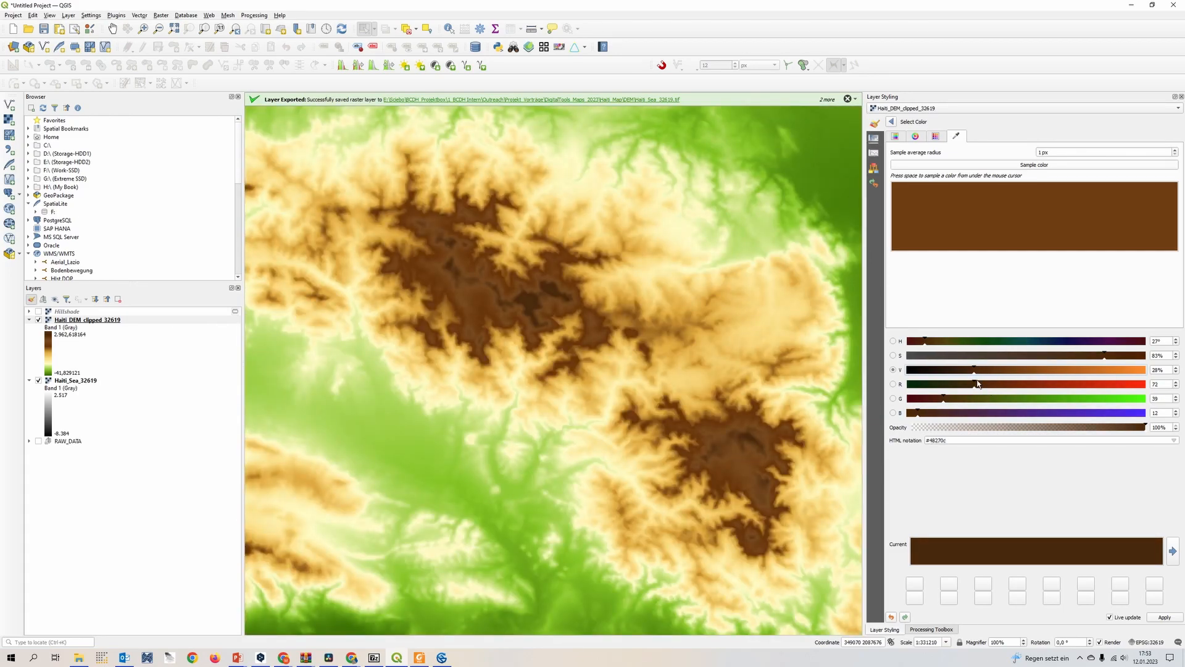
drag(978, 384, 969, 385)
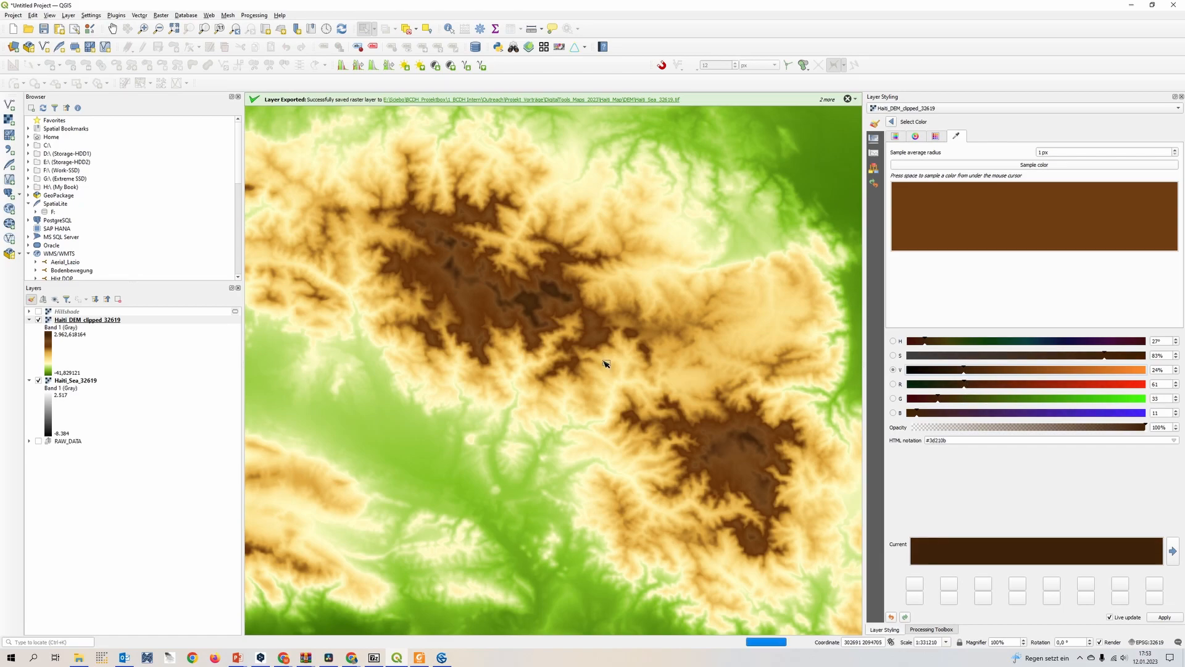
scroll(604, 364, down, 2)
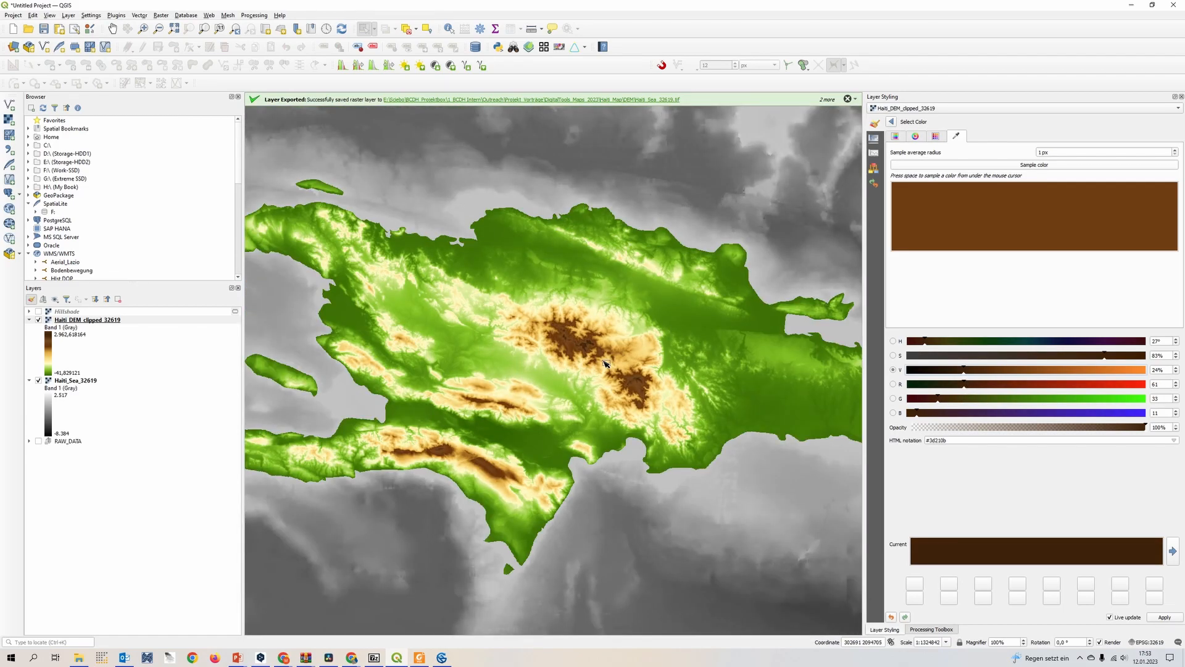
click(891, 121)
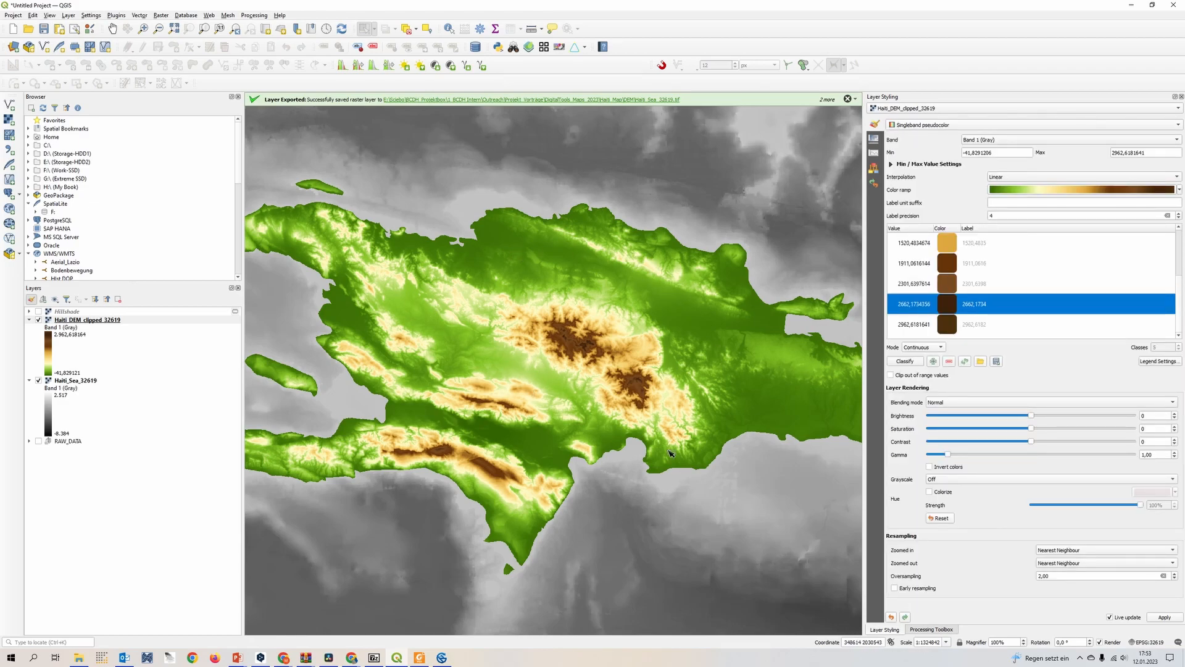
Shift the color of the highest elevation class to a redder brown, #6a2e0d, by raising its red value to 106
scroll(584, 379, up, 1)
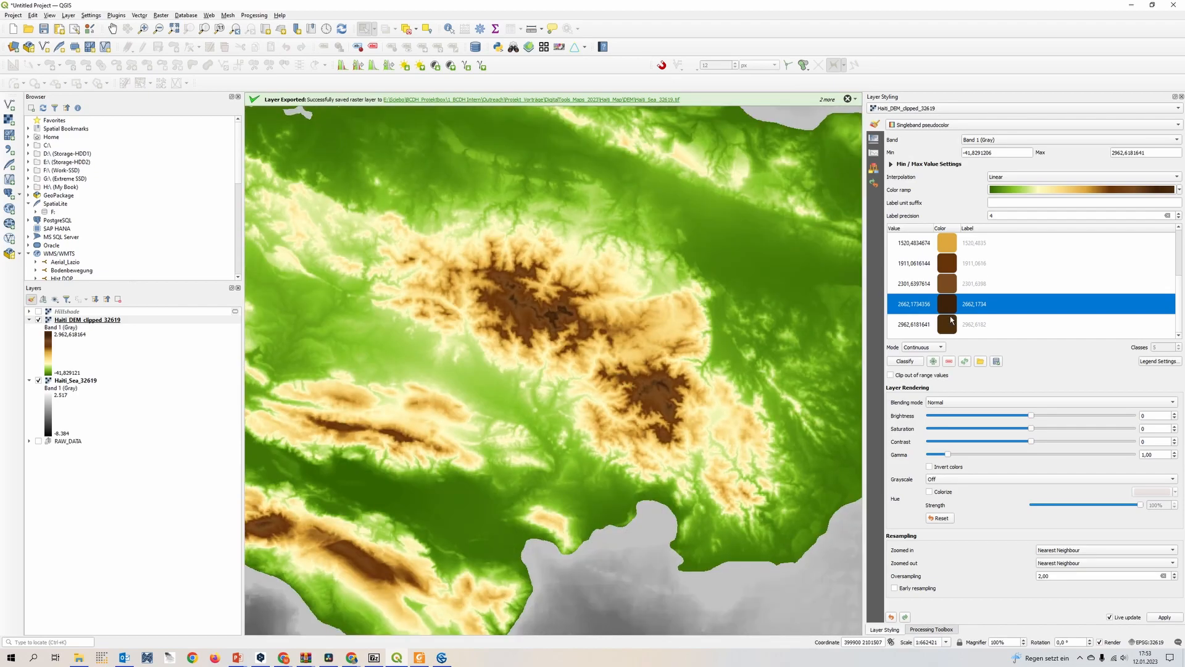
double_click(953, 331)
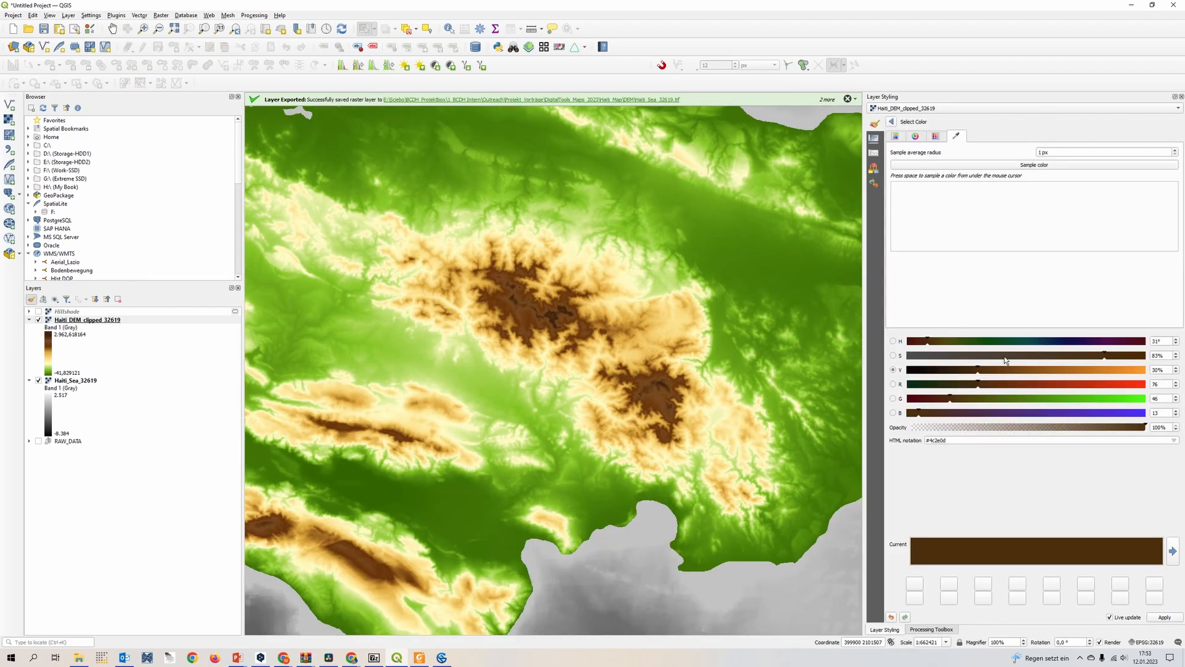
drag(976, 393, 1016, 393)
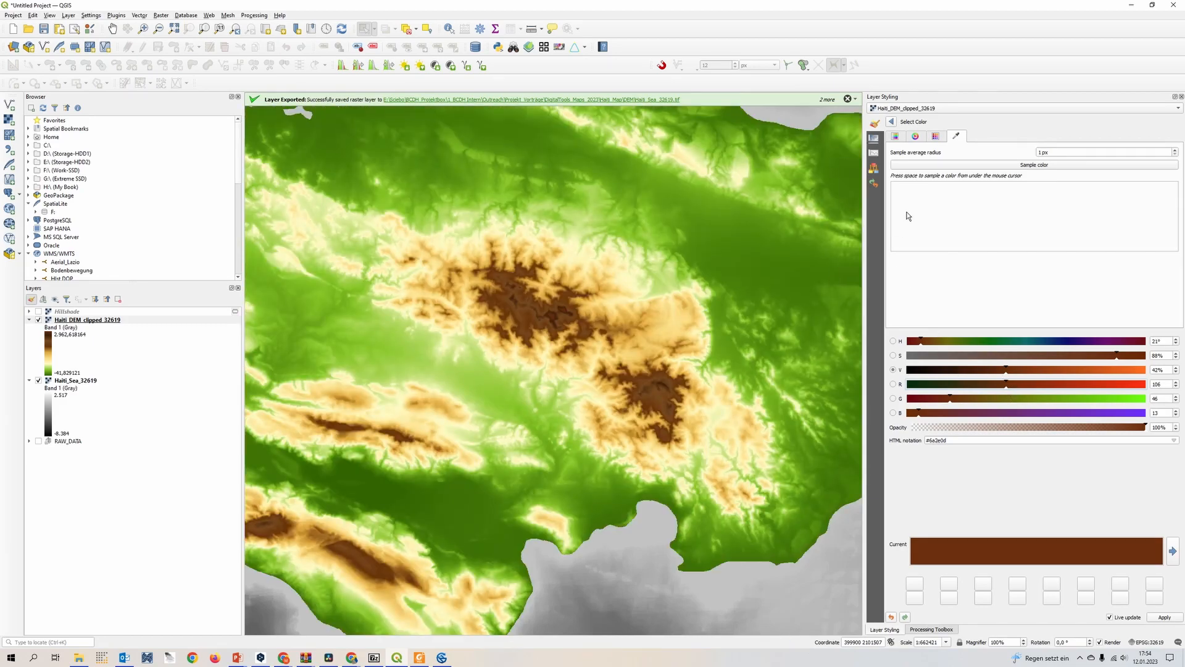
click(892, 122)
Shift the color of the 2662,1734356 class to reddish brown #6e210b by raising its red value to 110
double_click(956, 309)
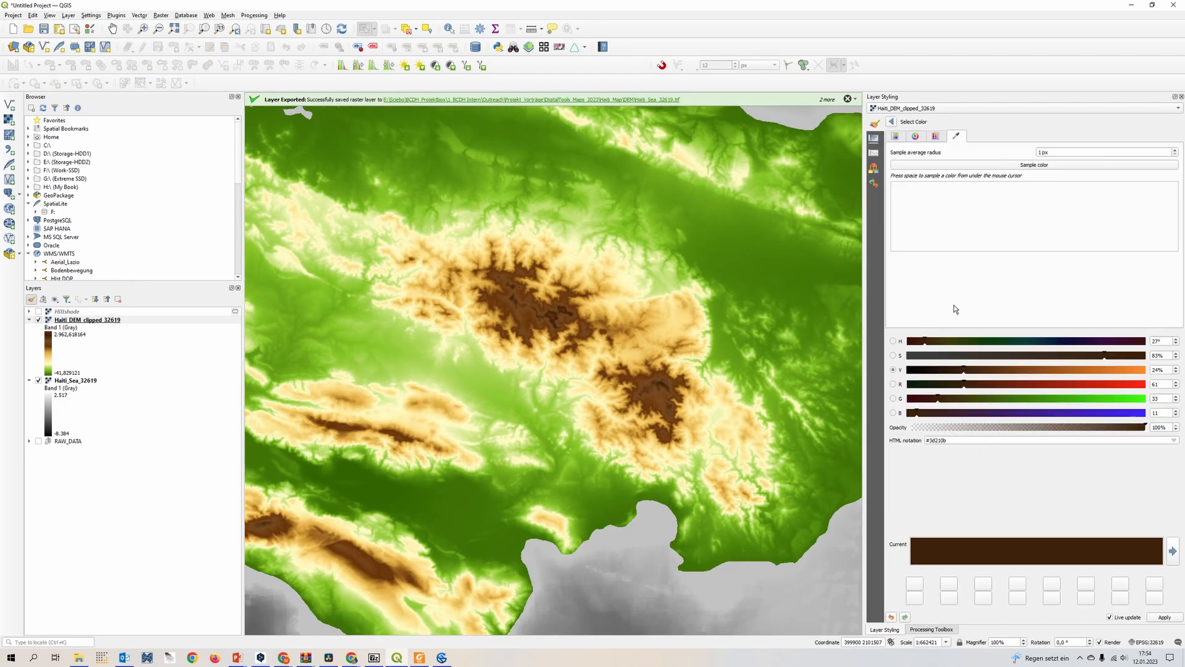
drag(969, 393, 1014, 391)
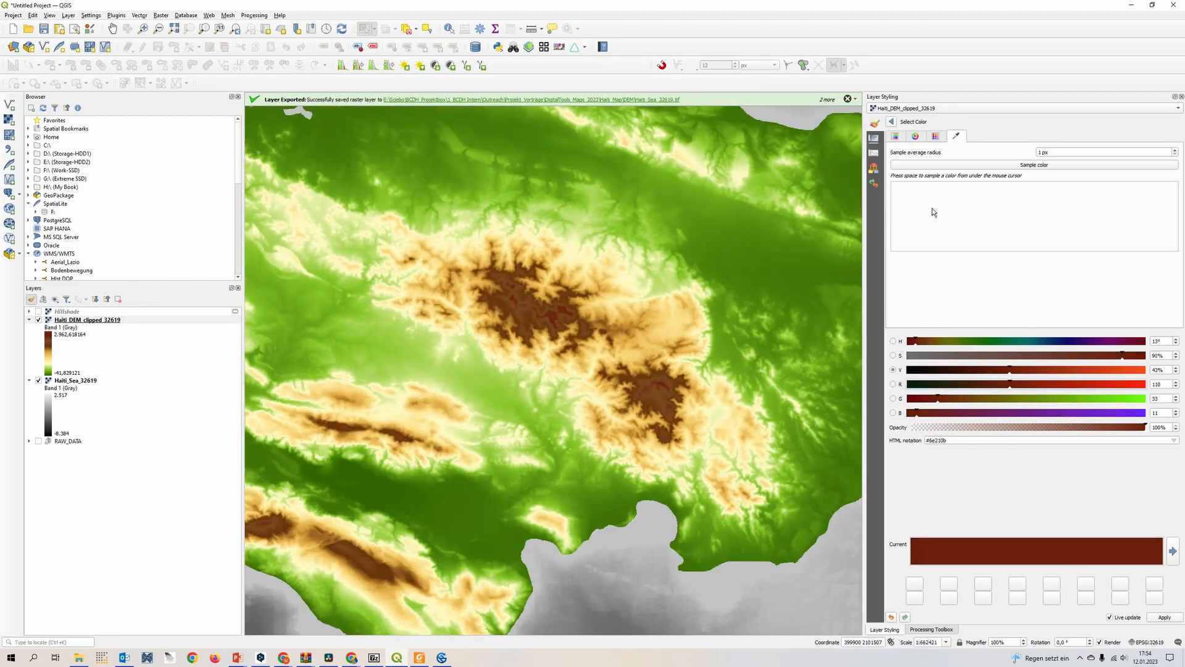
click(892, 122)
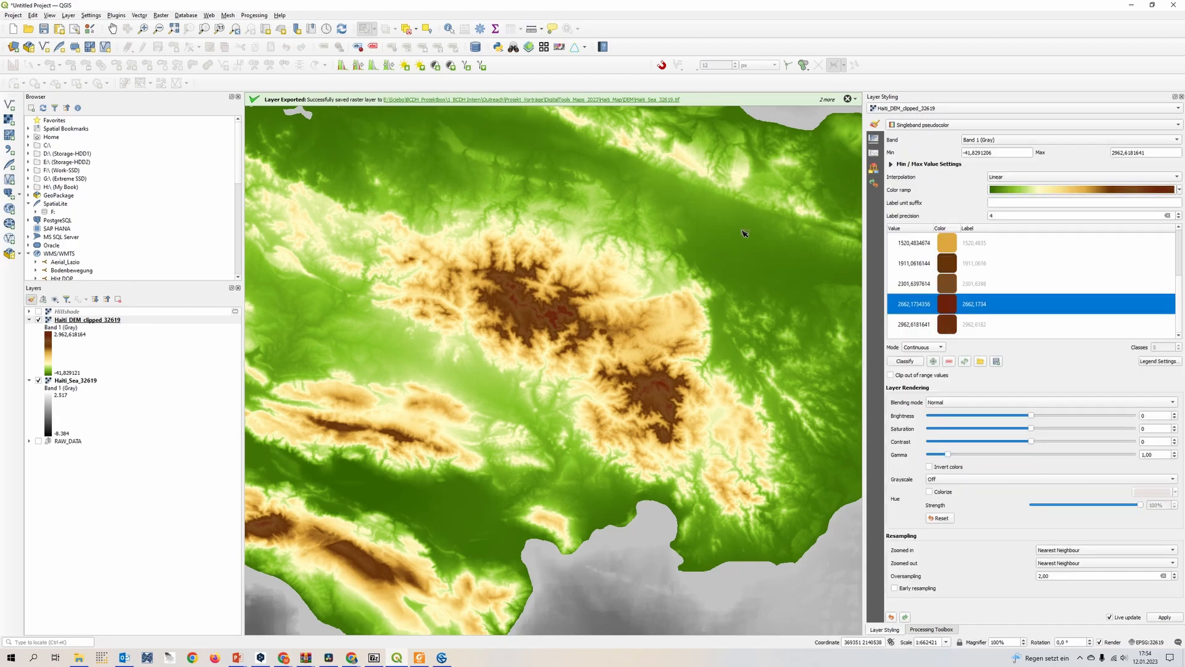
Shift the elevation color ramp's intermediate stops toward lower elevations, moving the light yellow-orange stop to 31.4% and the dark reddish-brown stop to 85.5%
scroll(582, 307, down, 1)
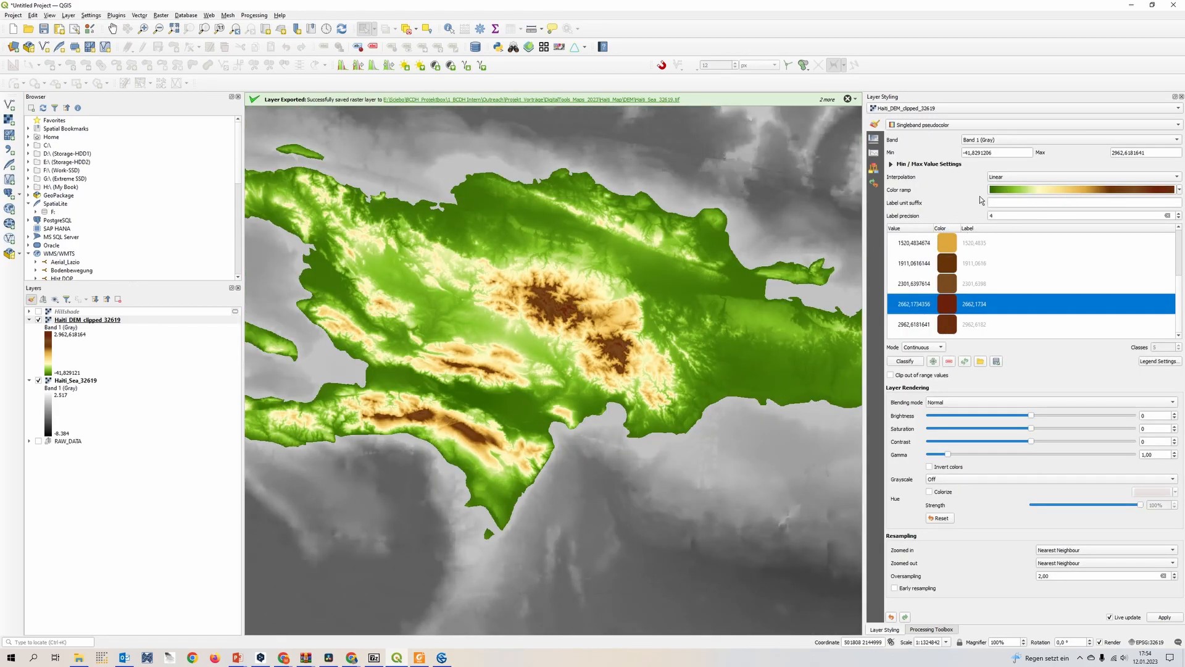
click(1071, 193)
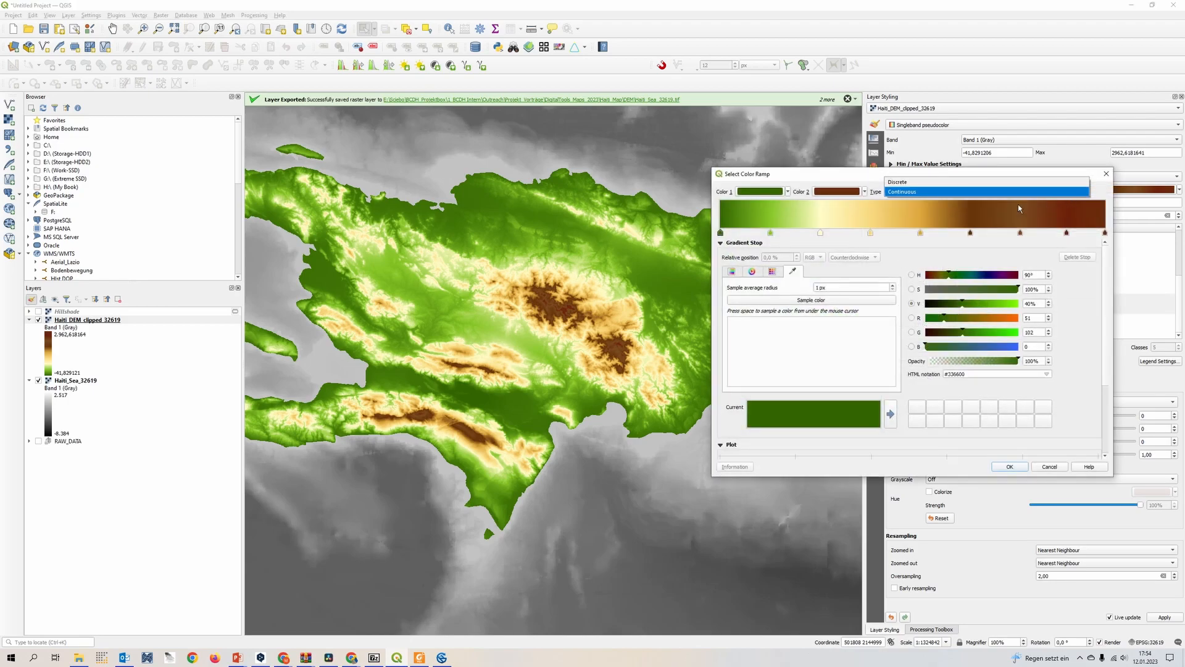
click(970, 192)
click(959, 191)
drag(776, 243, 839, 239)
click(821, 235)
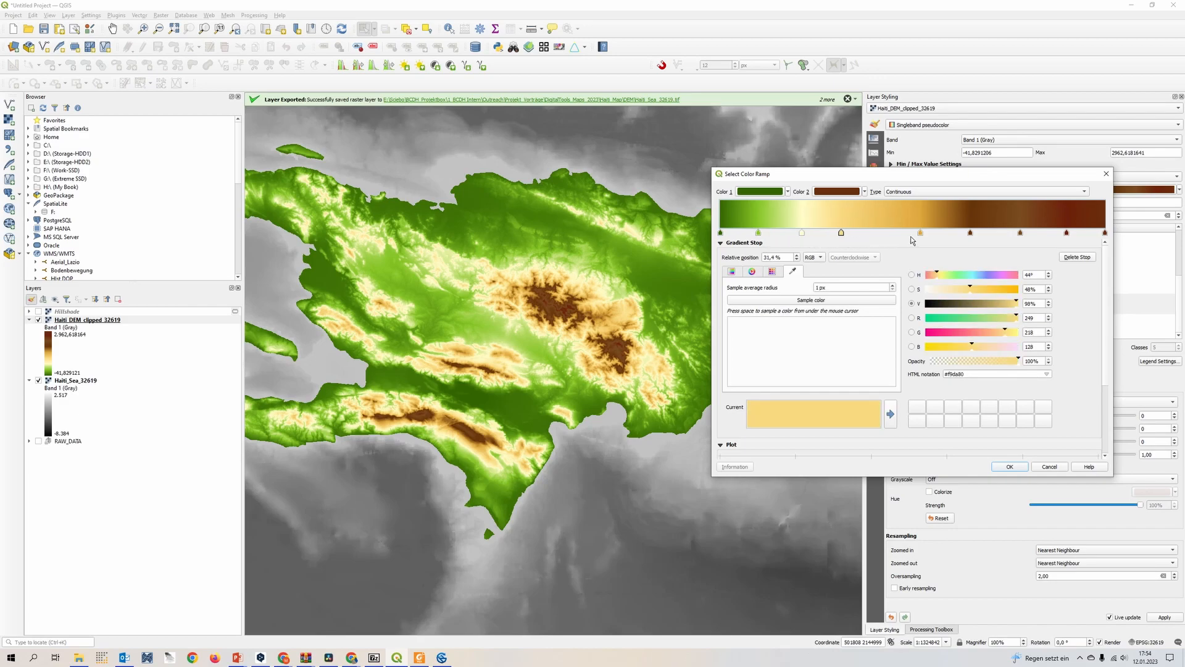
drag(925, 241, 895, 242)
drag(1022, 241, 1050, 235)
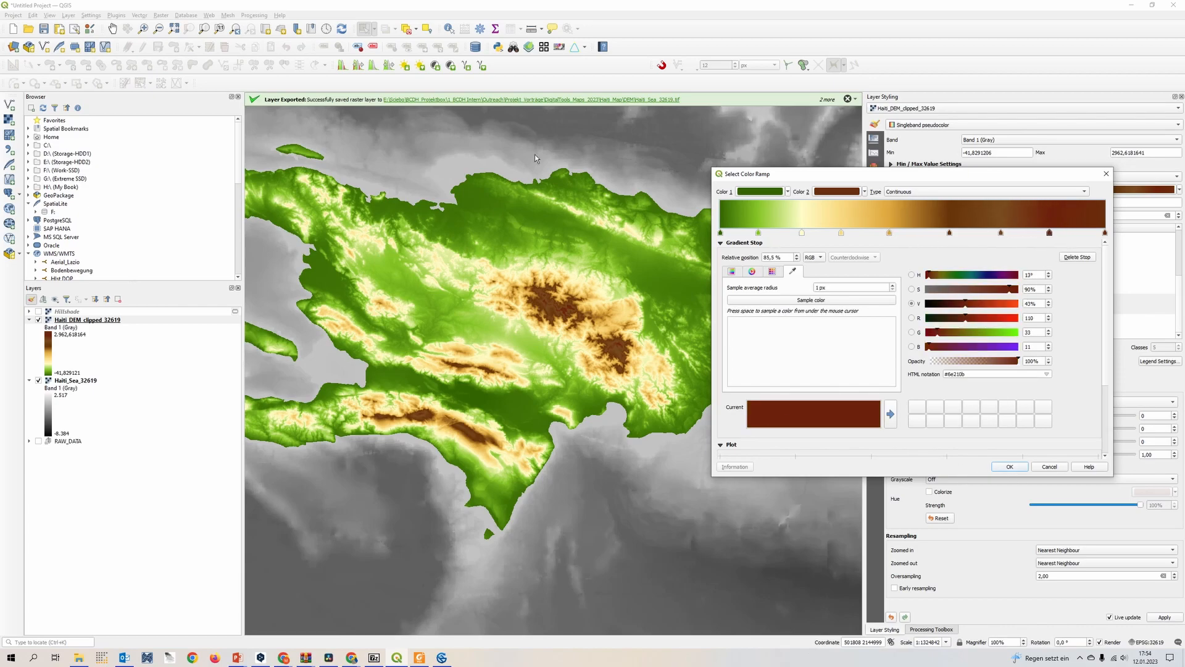
click(1010, 467)
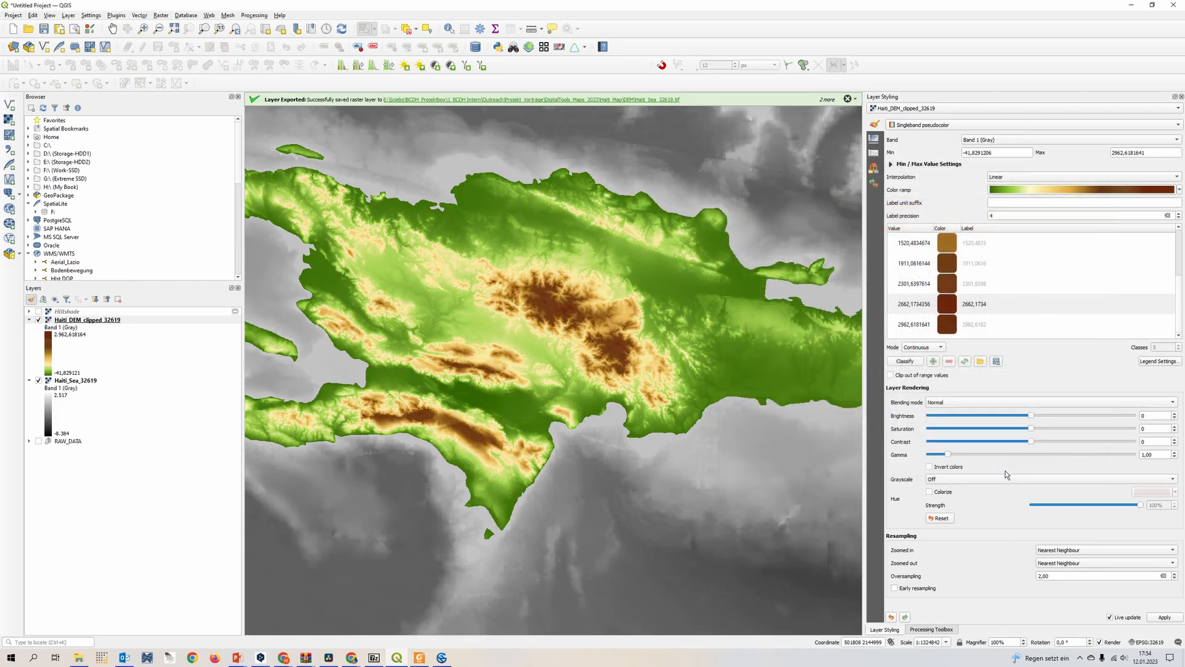
Move the elevation ramp's intermediate stops further toward lower elevations, with the #dda73c orange stop at 39.4% and the #6e210b reddish-brown stop at 81.0%
scroll(522, 345, down, 1)
scroll(577, 354, up, 1)
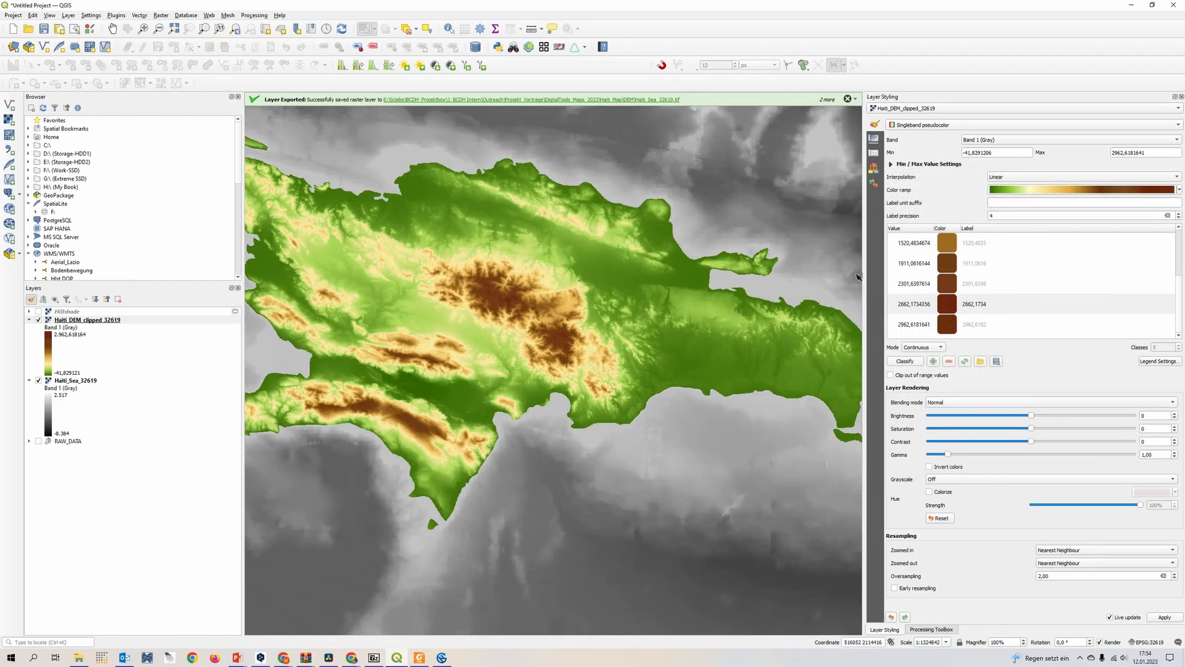
click(1040, 189)
drag(759, 234, 831, 235)
drag(889, 241, 876, 238)
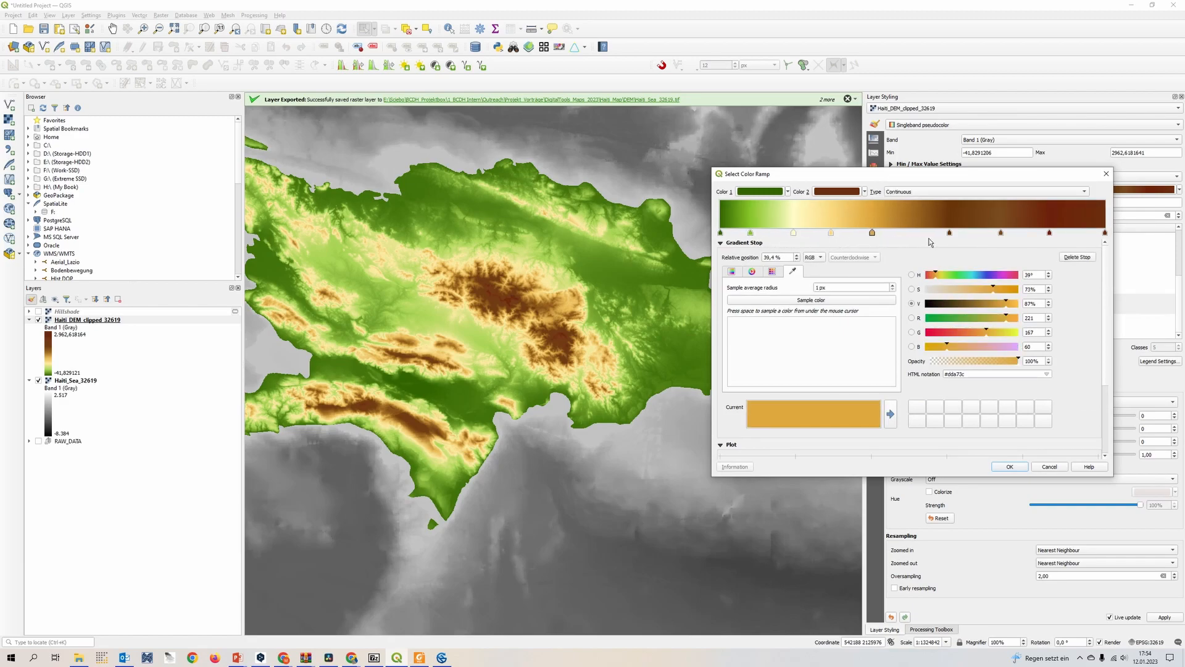
drag(950, 238, 929, 237)
drag(1002, 238, 1035, 236)
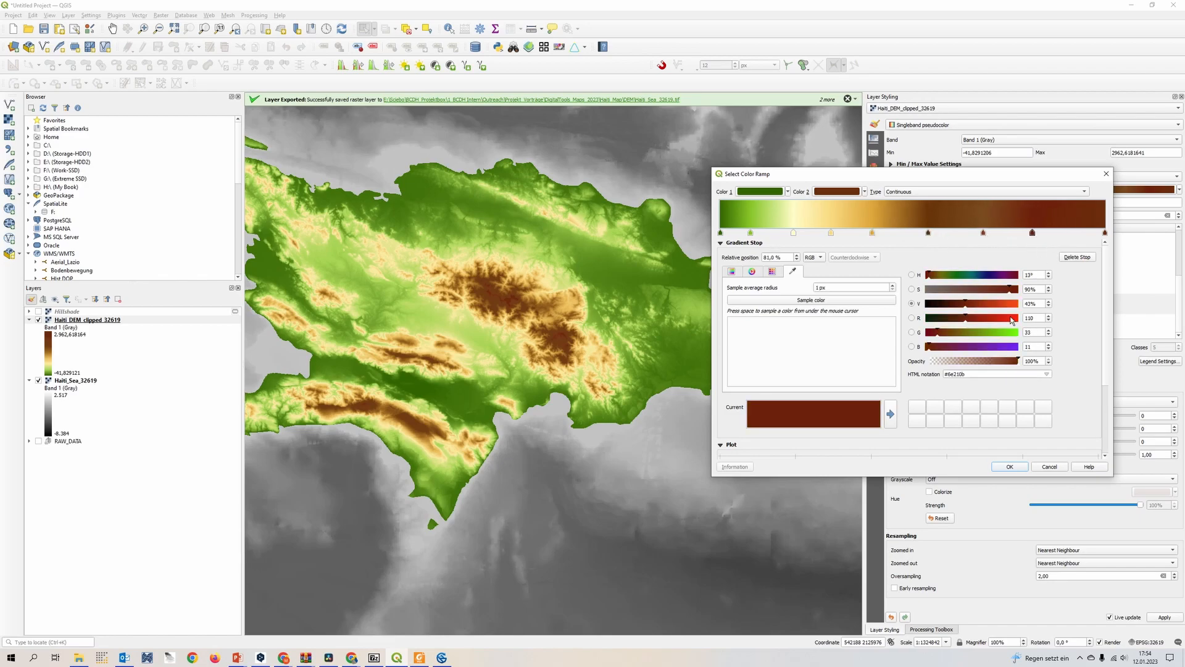
click(1012, 466)
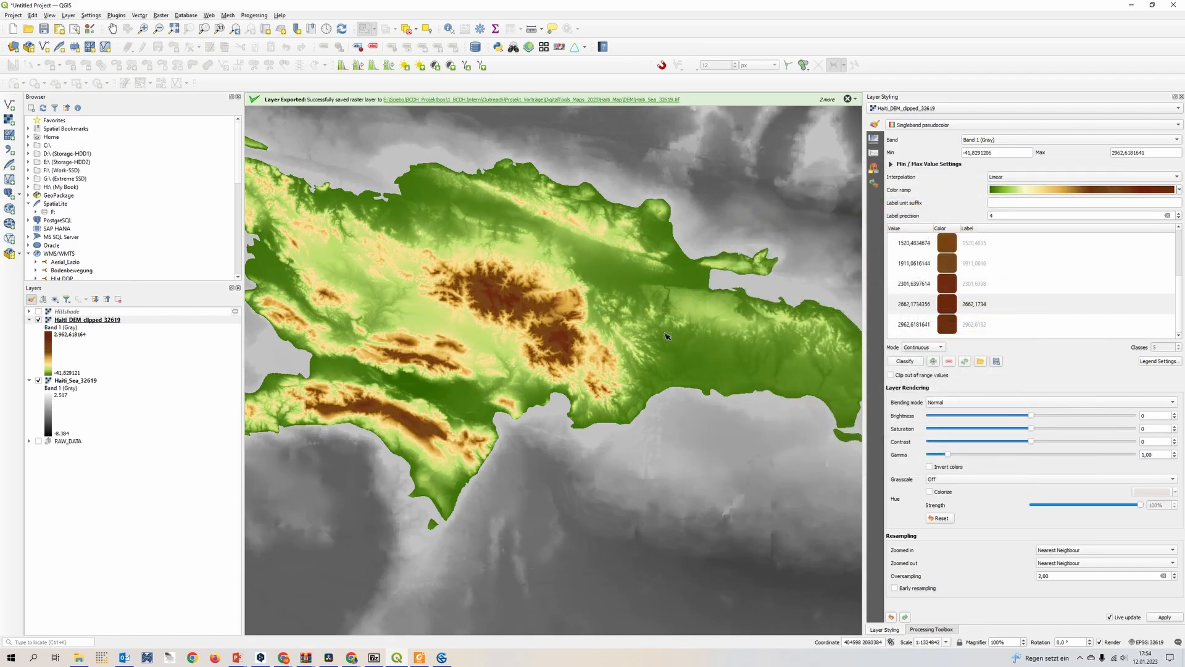
scroll(669, 338, down, 1)
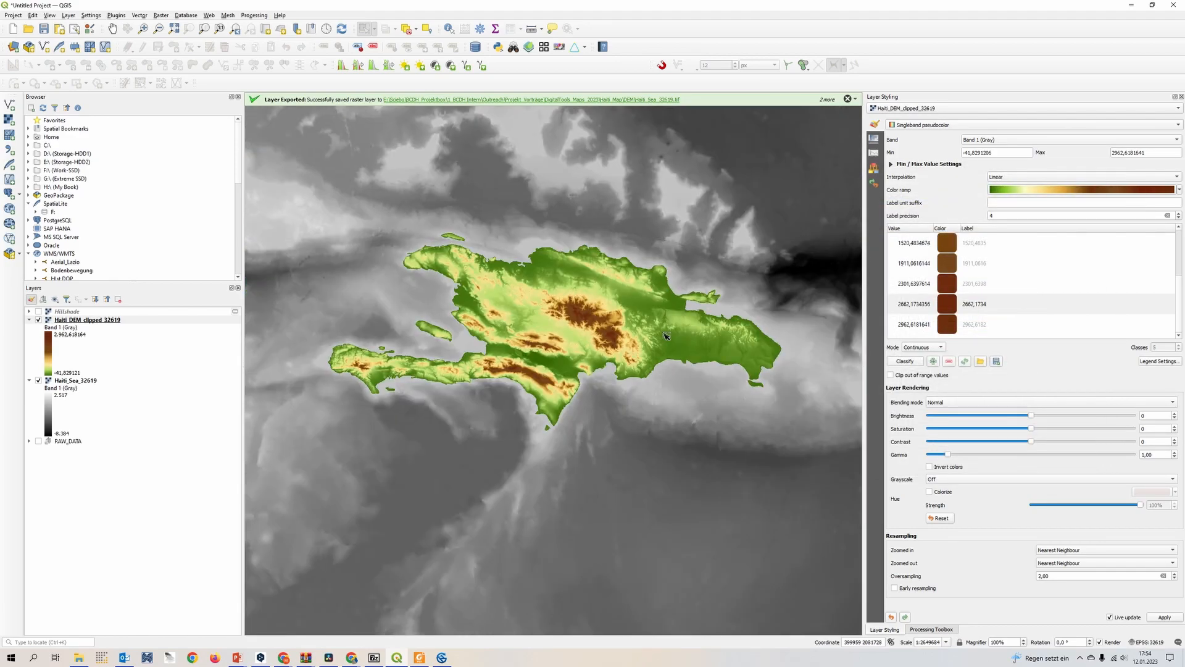
scroll(592, 322, up, 1)
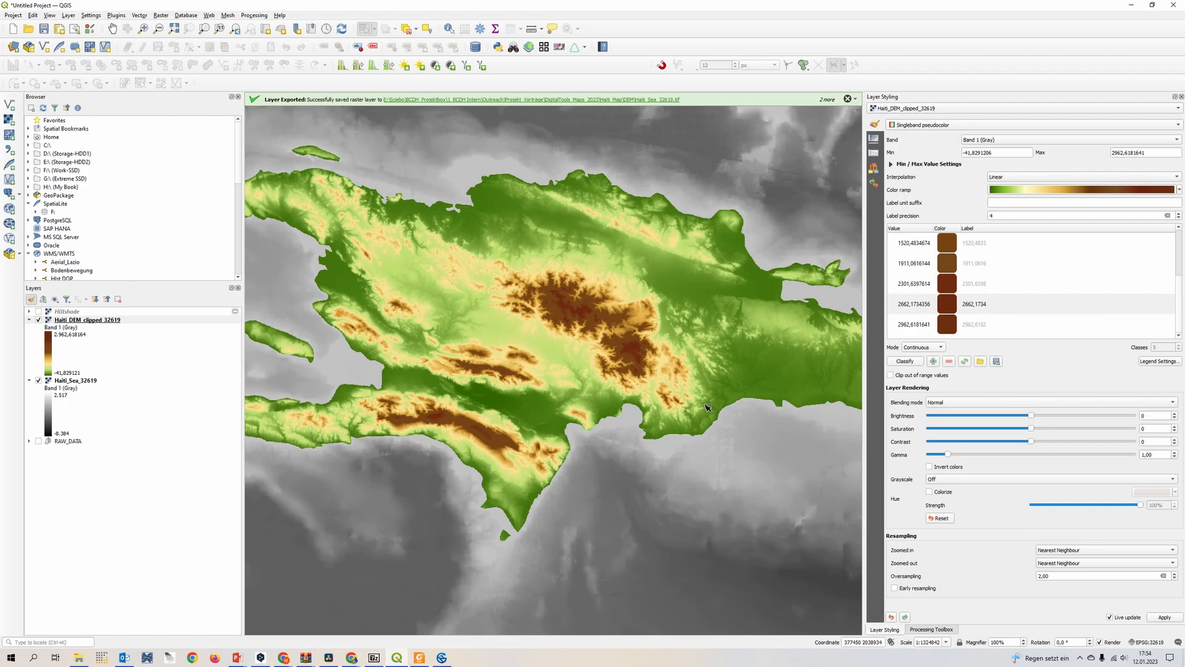
scroll(662, 345, up, 1)
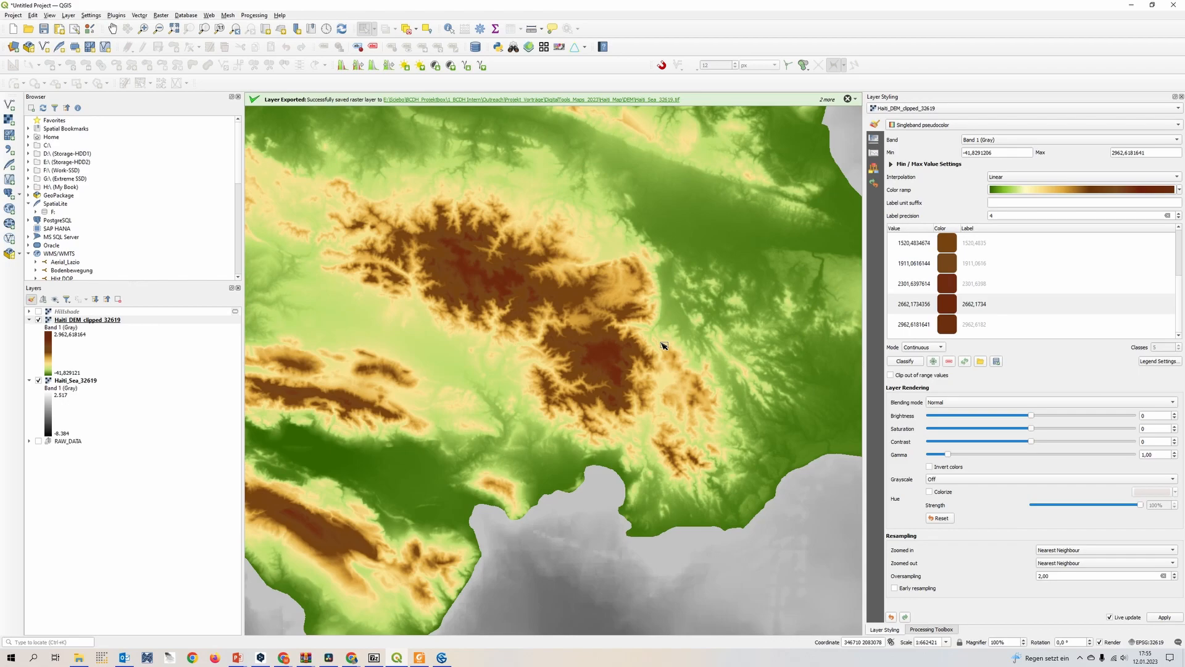
scroll(654, 346, down, 2)
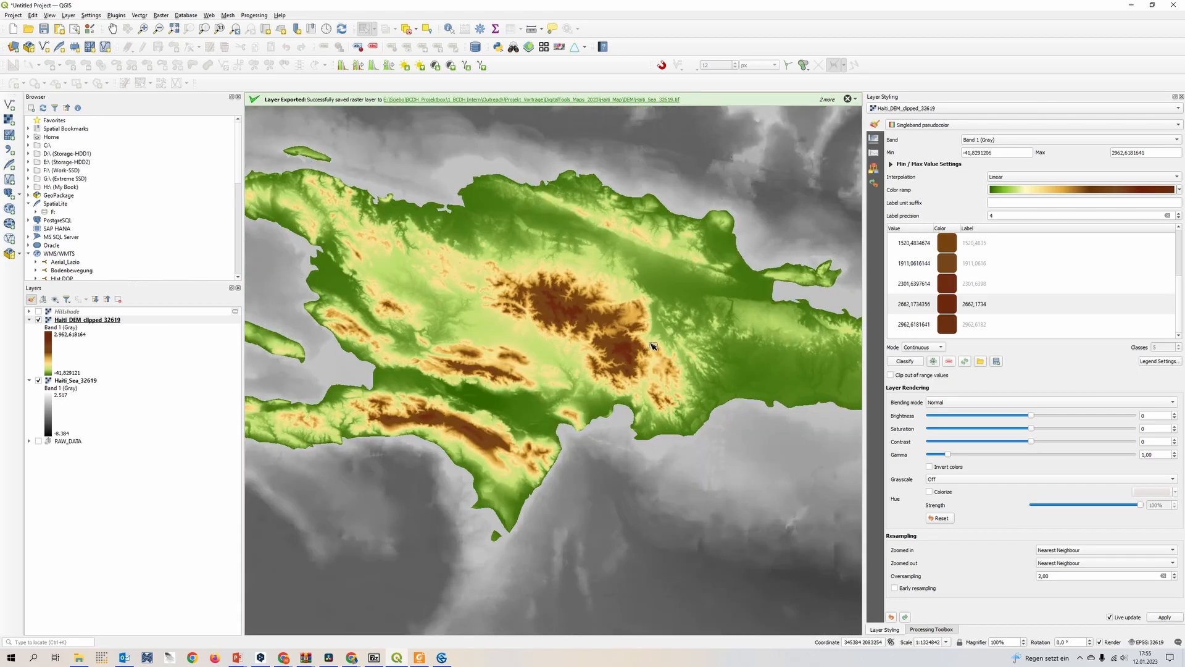
drag(653, 345, 652, 363)
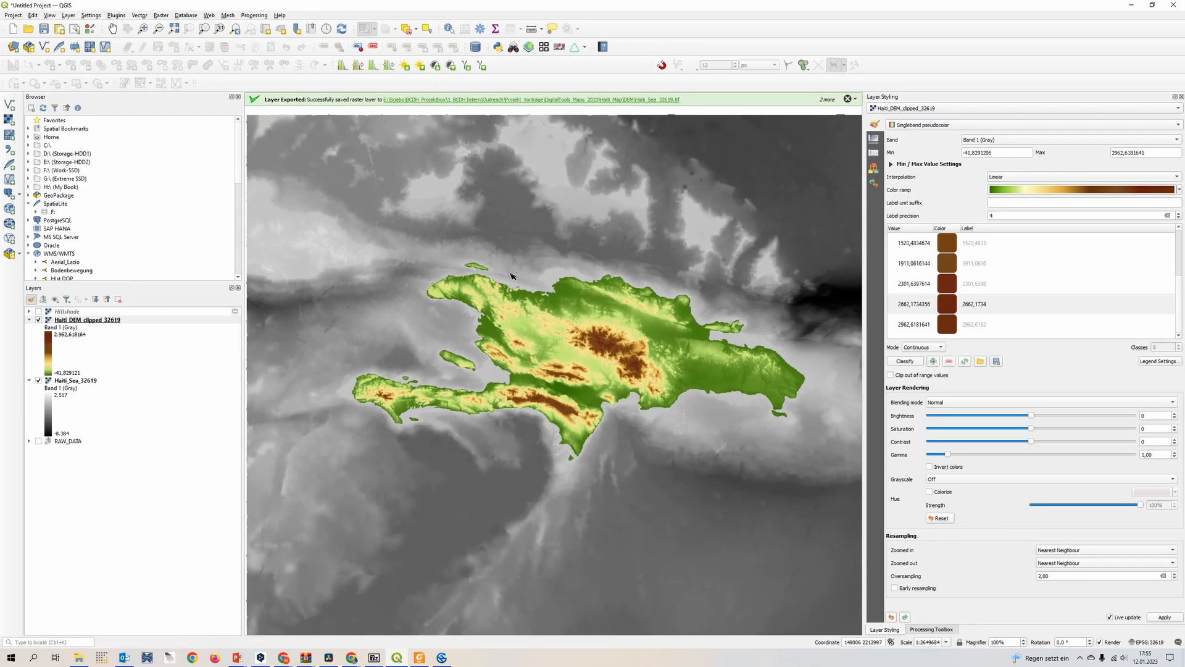
Render the Haiti_Sea_32619 layer as singleband pseudocolor
click(86, 381)
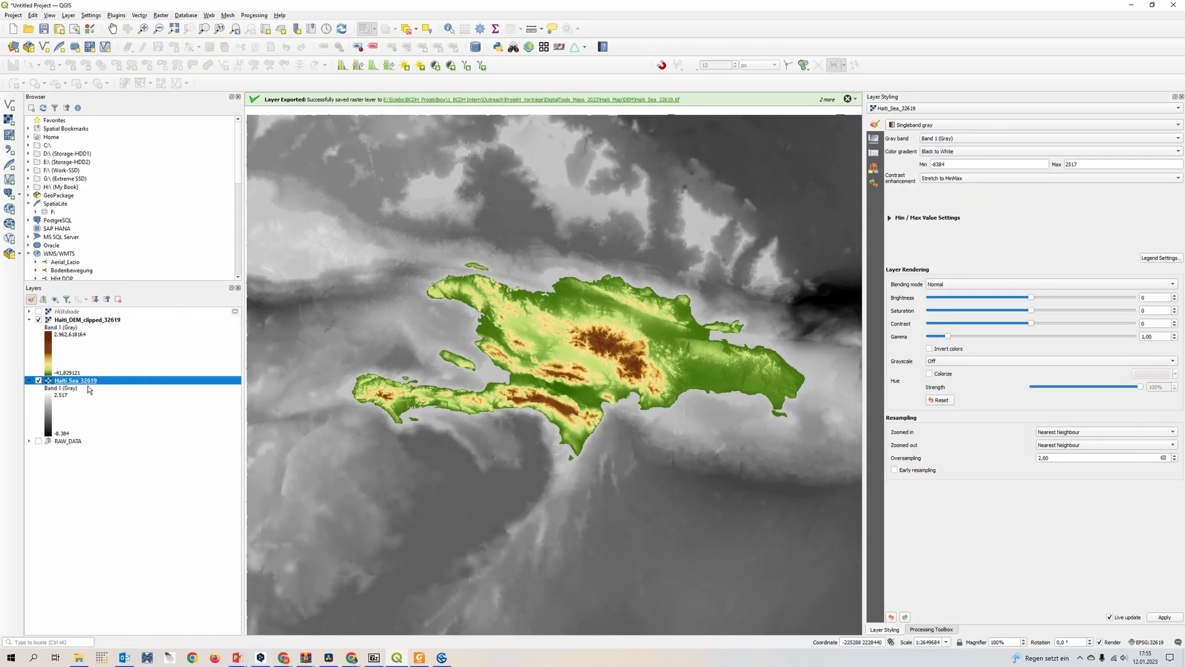
click(955, 125)
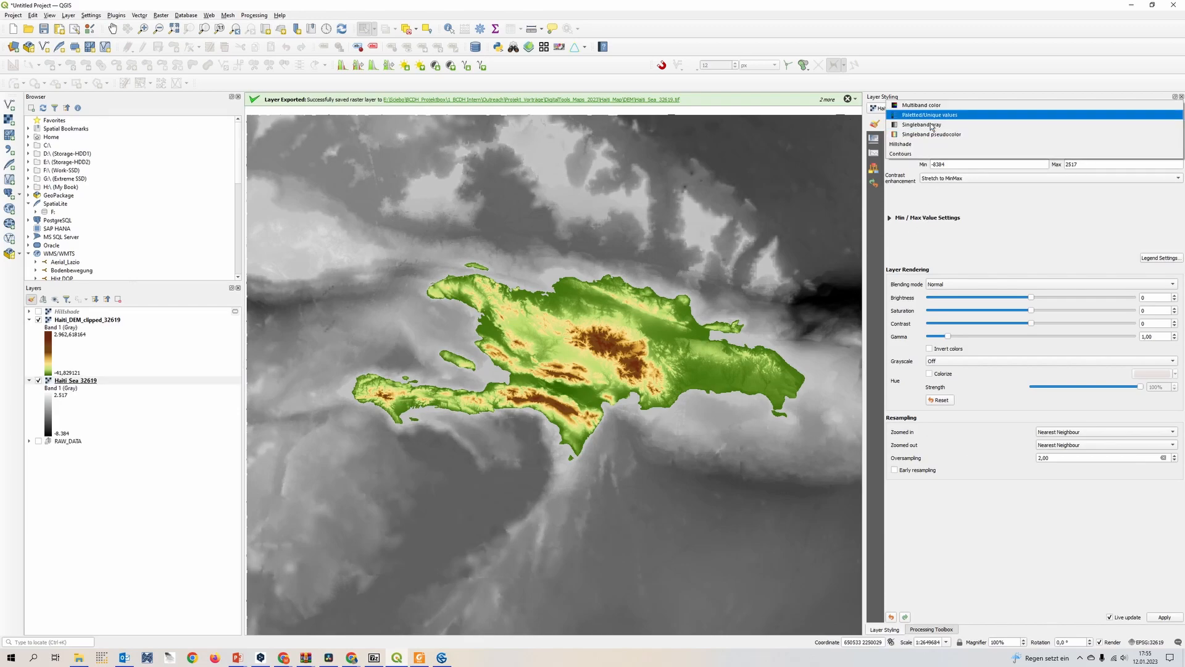
click(954, 135)
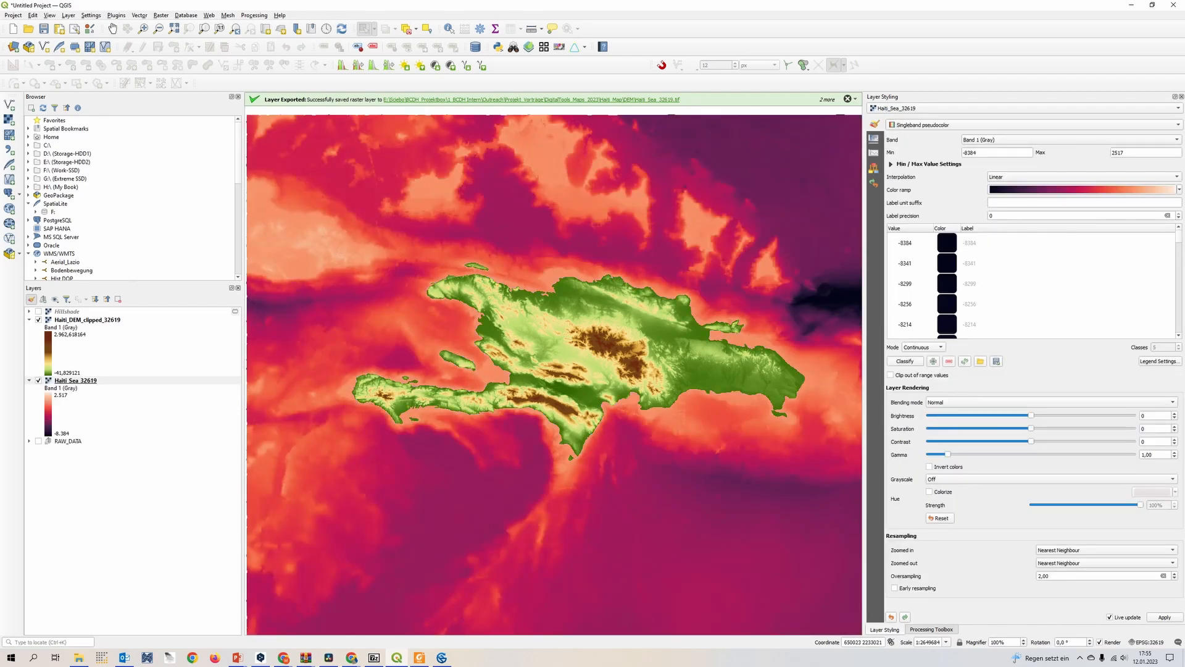
Create a new cpt-city catalog color ramp for the sea layer, using the ad-a palette from the Bathymetry theme
click(1179, 190)
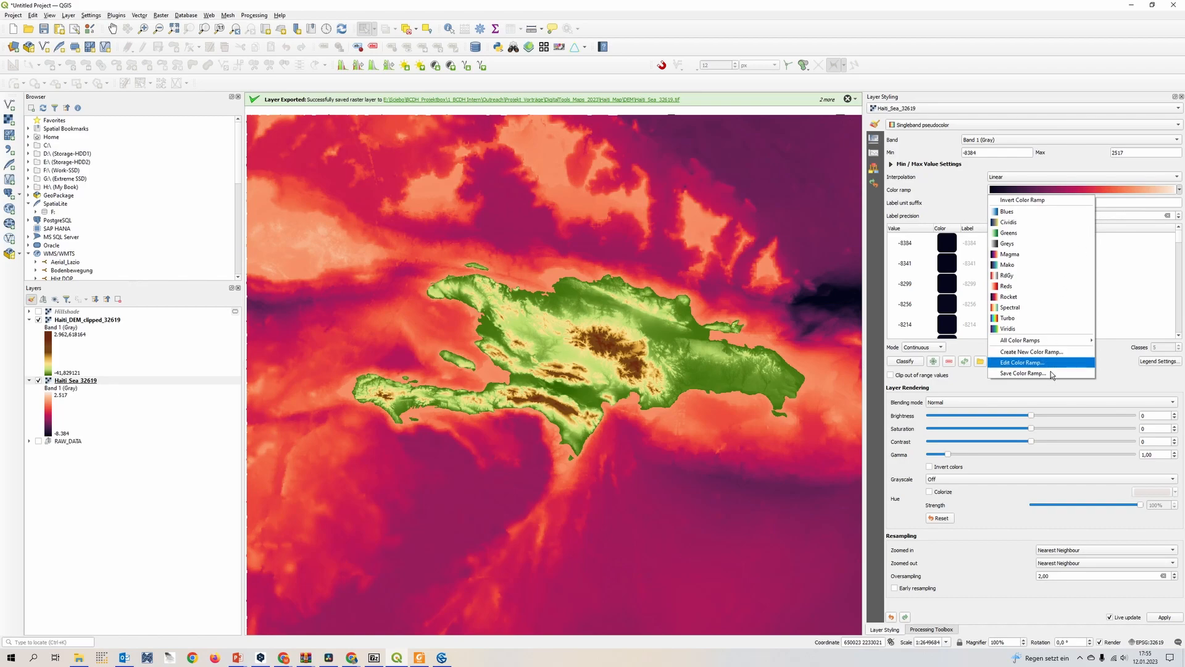
mouse_move(1056, 345)
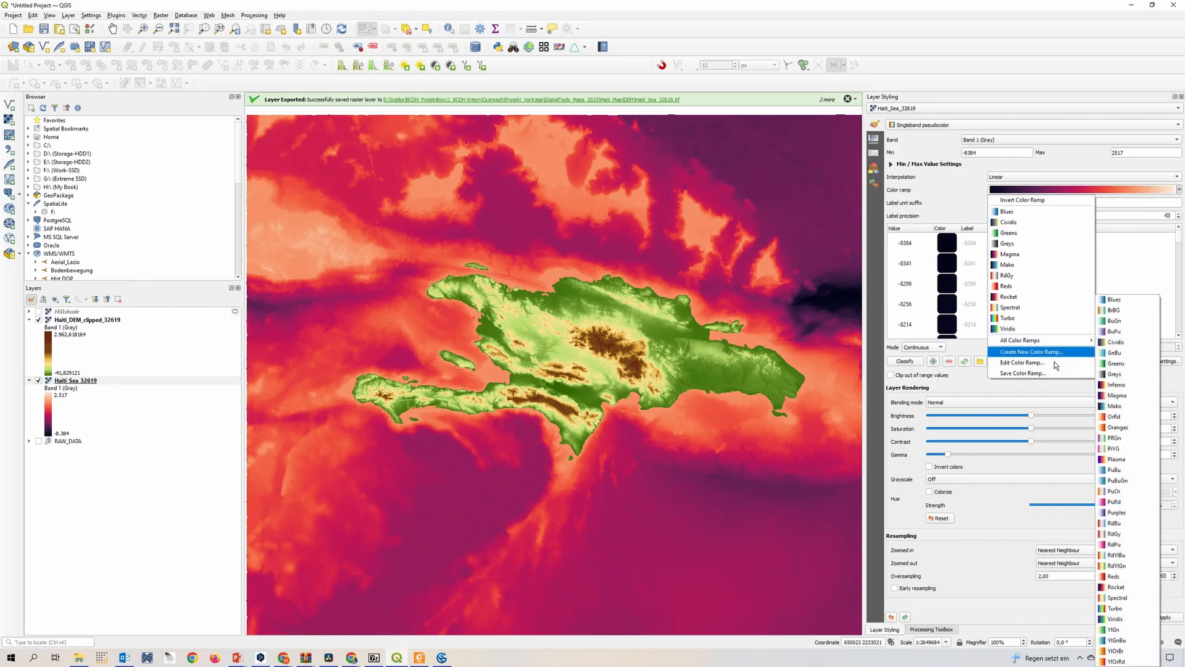
click(1054, 351)
click(620, 329)
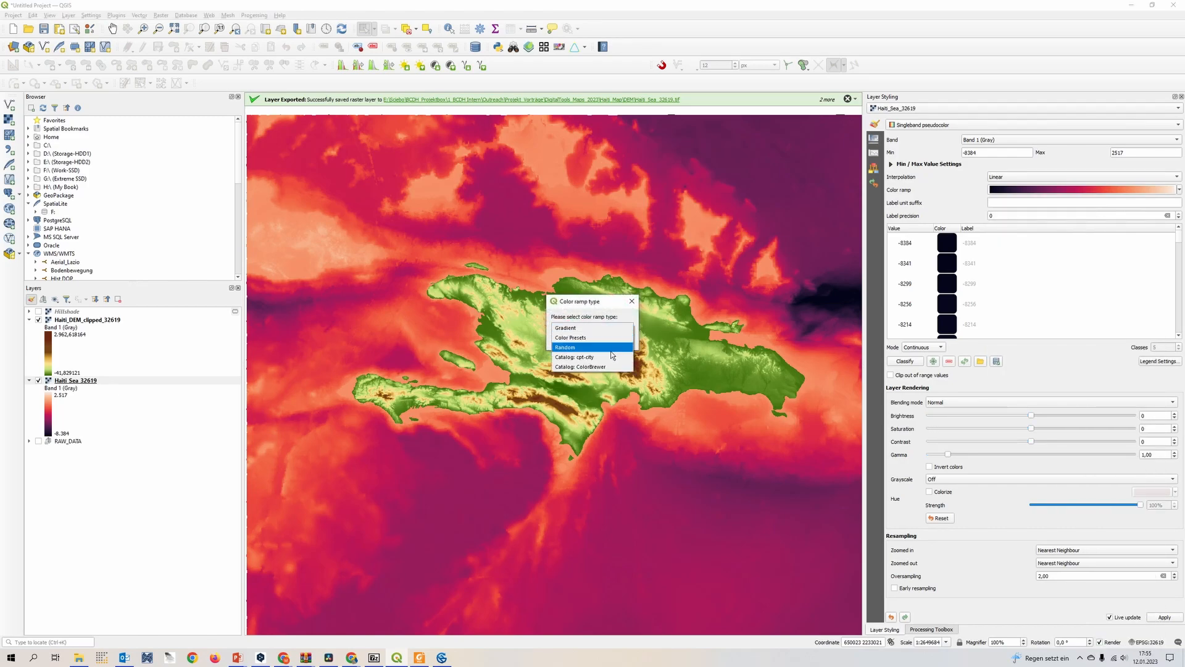
click(610, 357)
click(577, 340)
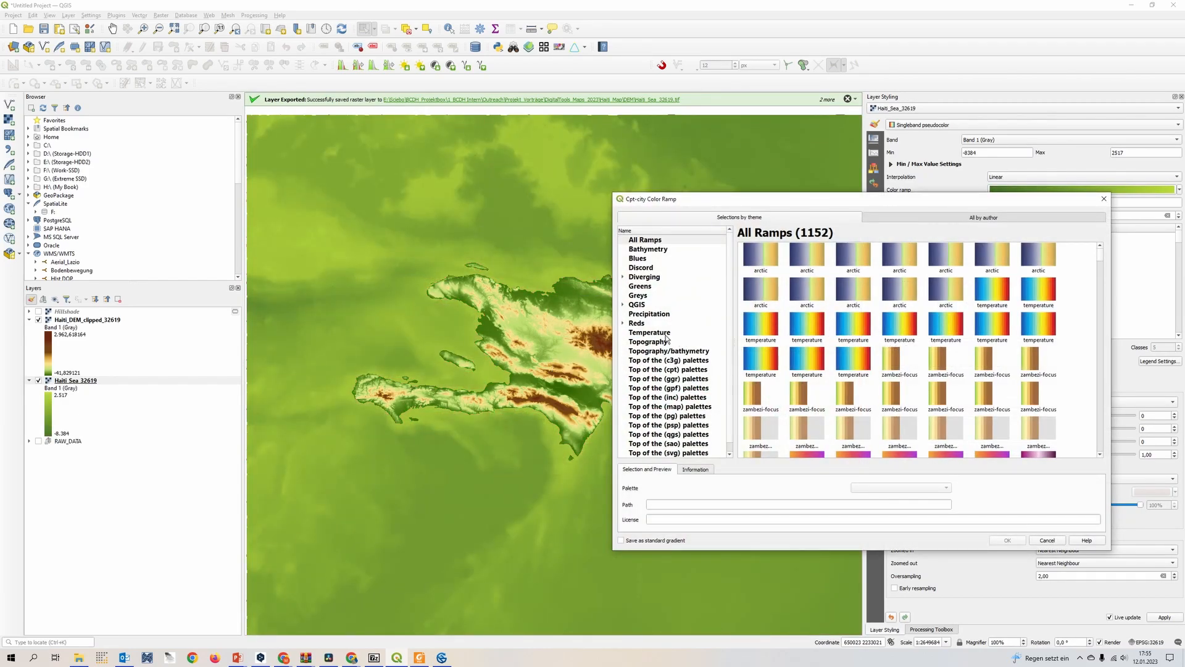
click(658, 250)
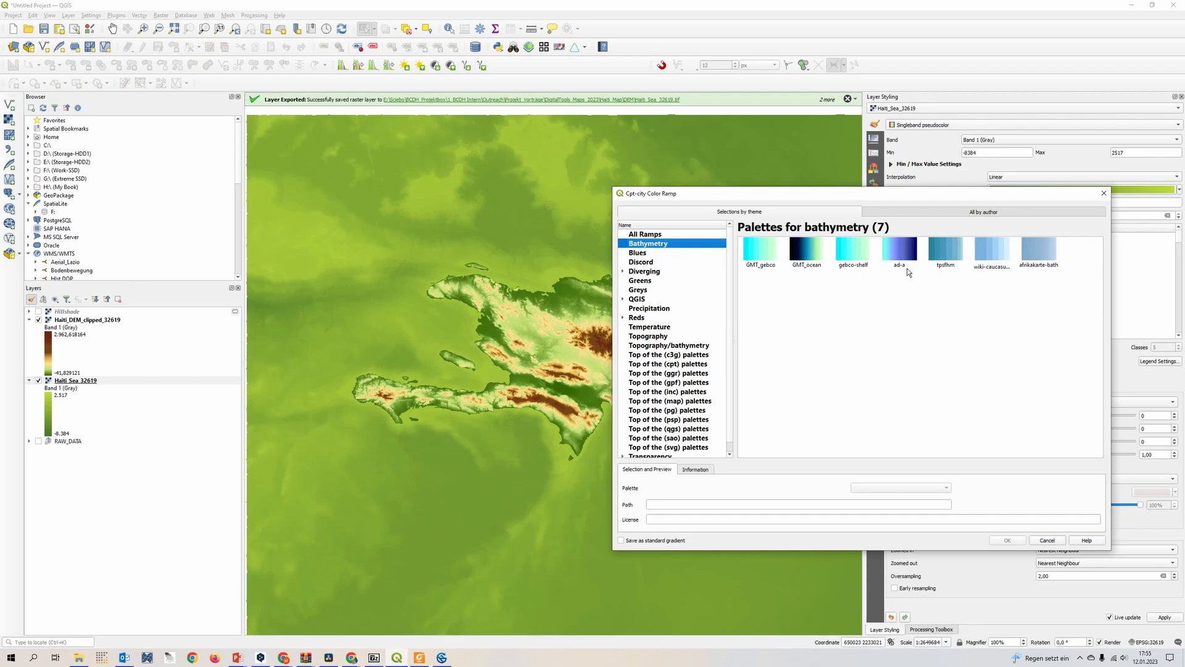
click(907, 272)
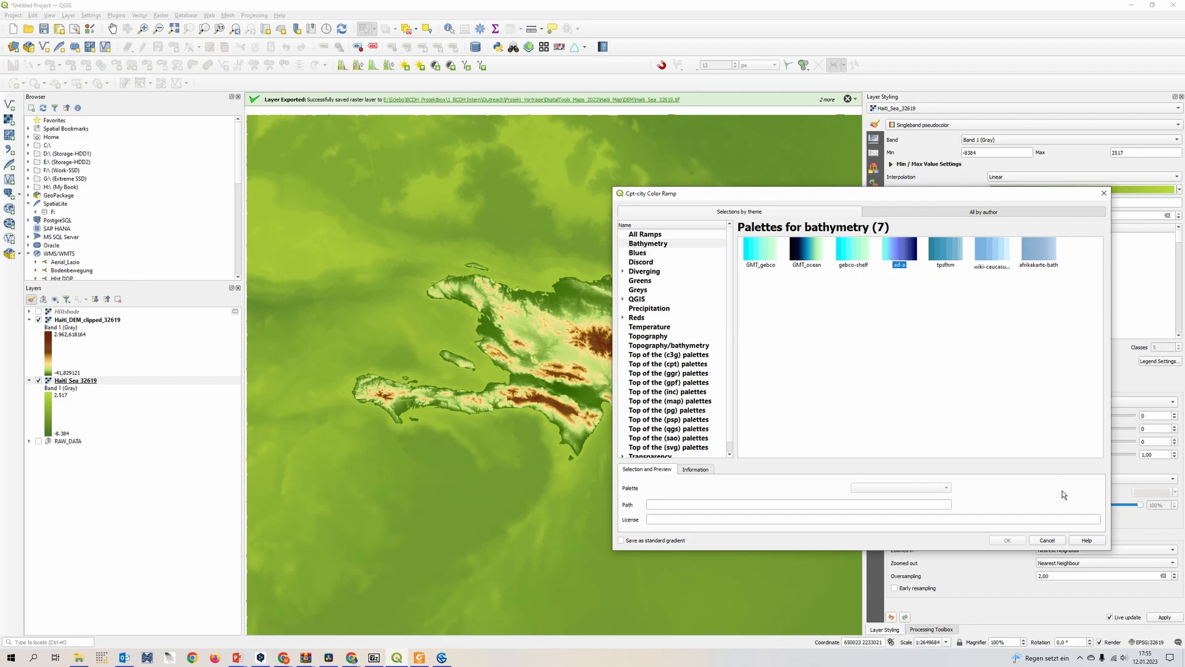
click(903, 259)
click(1008, 540)
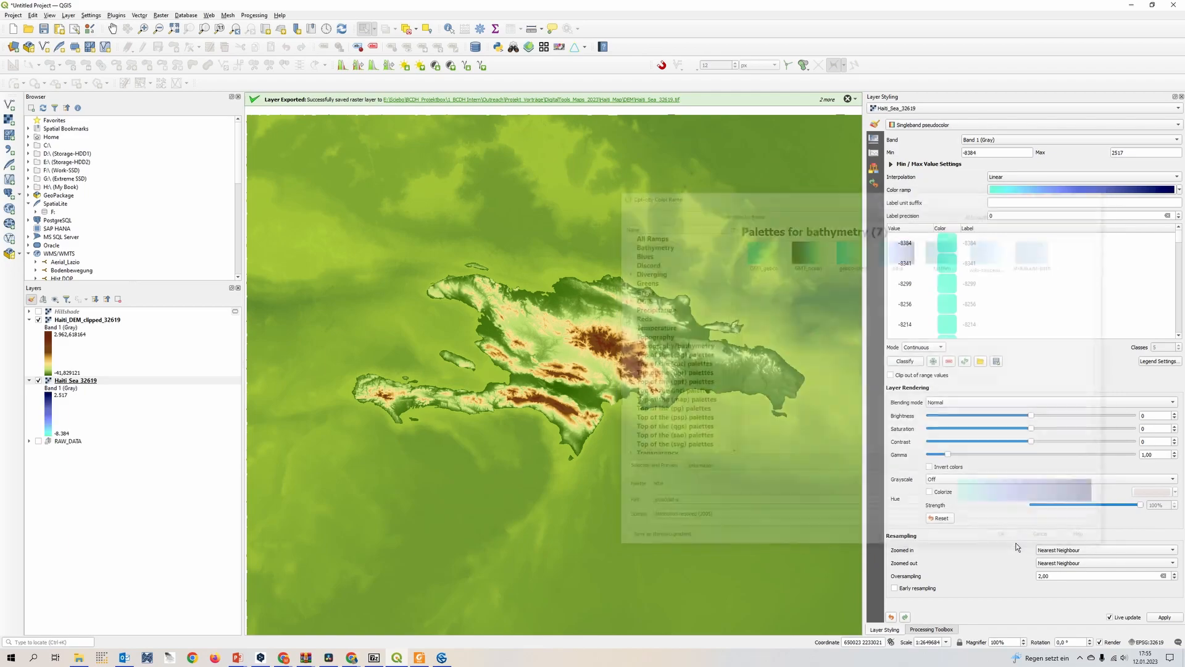
Change the sea layer's color ramp to the afrikakarte-bath bathymetry palette and set its saturation to 37 and contrast to 15
drag(593, 355, 537, 367)
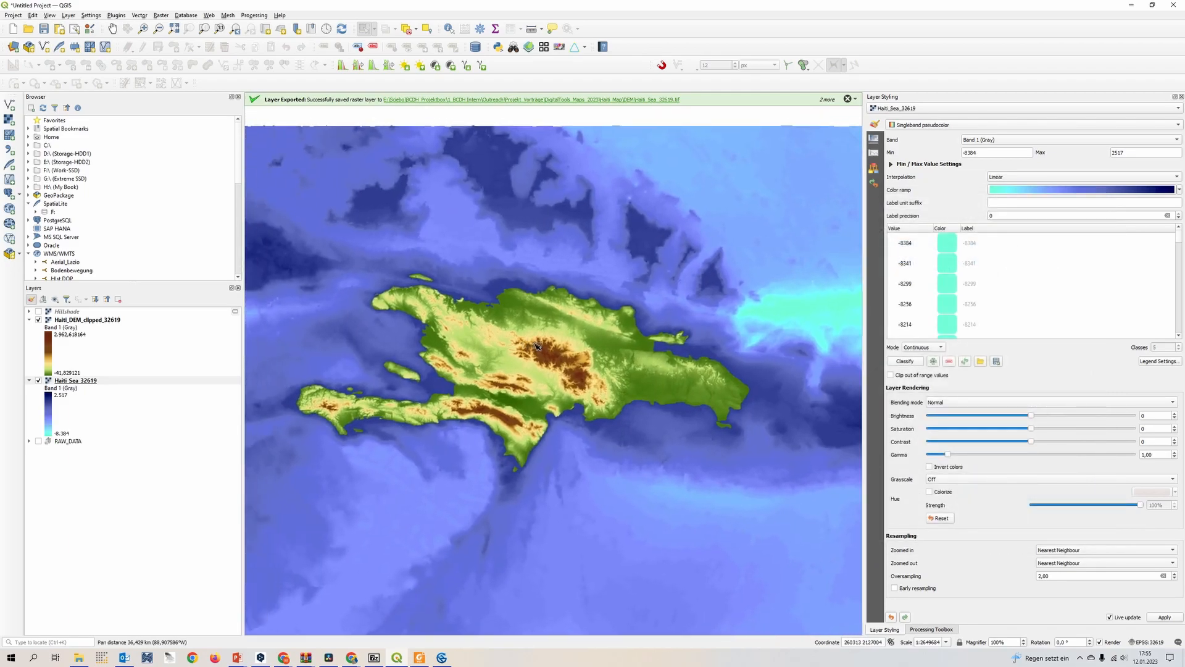
click(1180, 190)
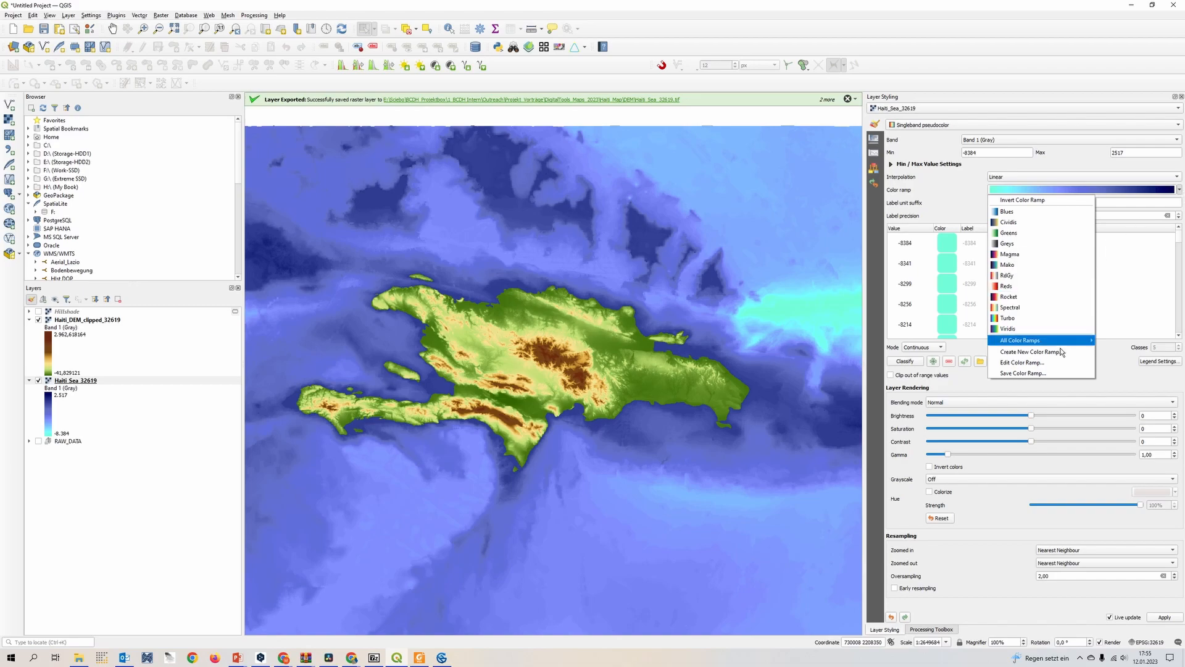
click(1043, 362)
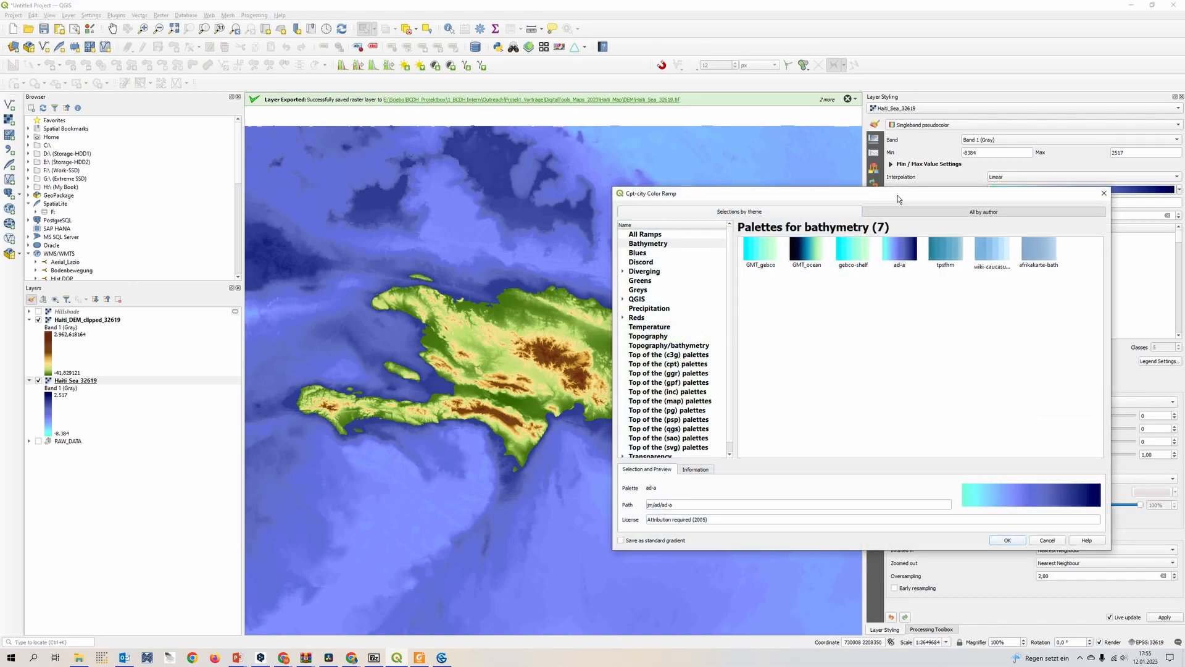
drag(897, 195, 714, 207)
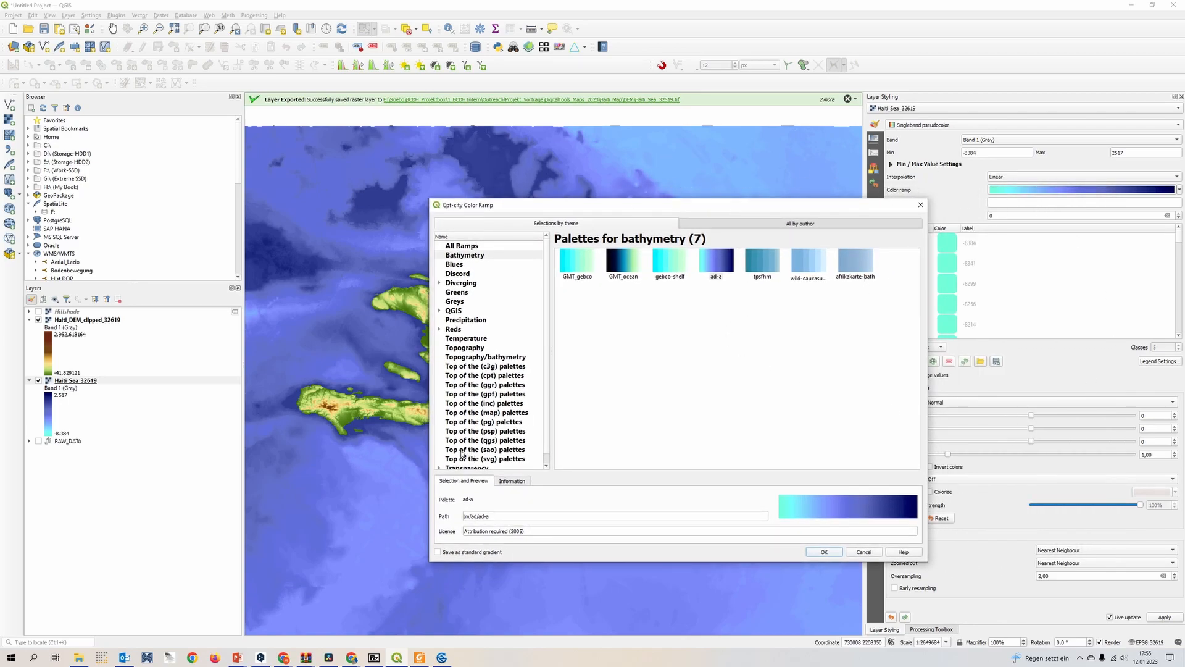
click(854, 272)
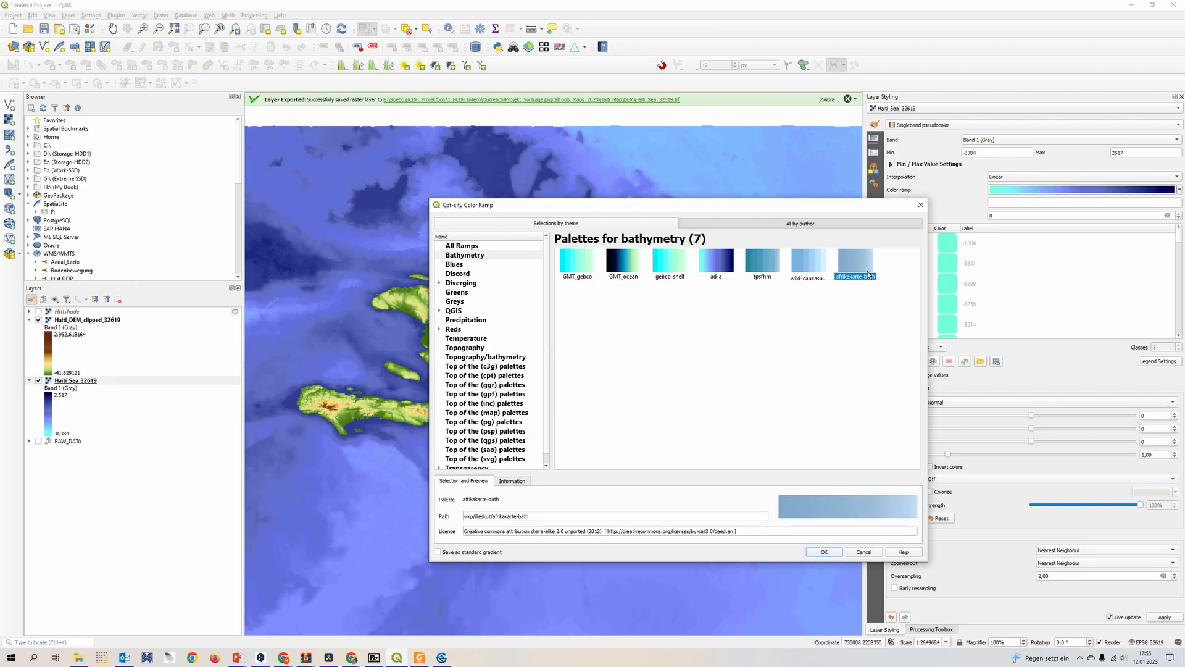
click(825, 552)
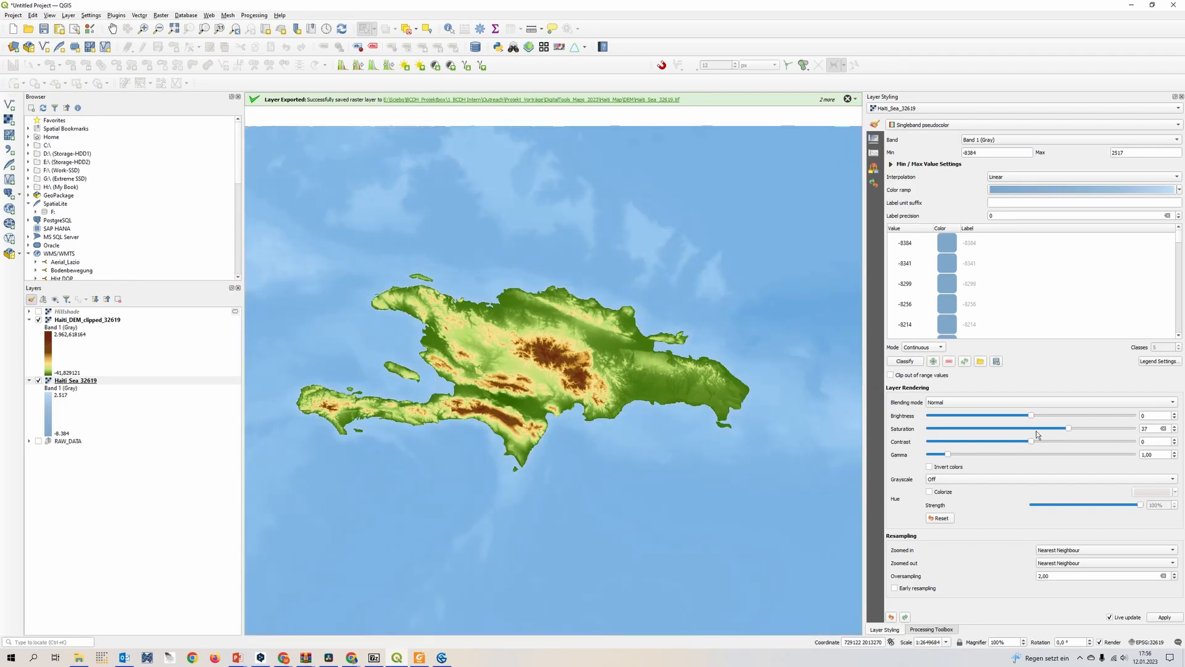
drag(1035, 447, 1046, 448)
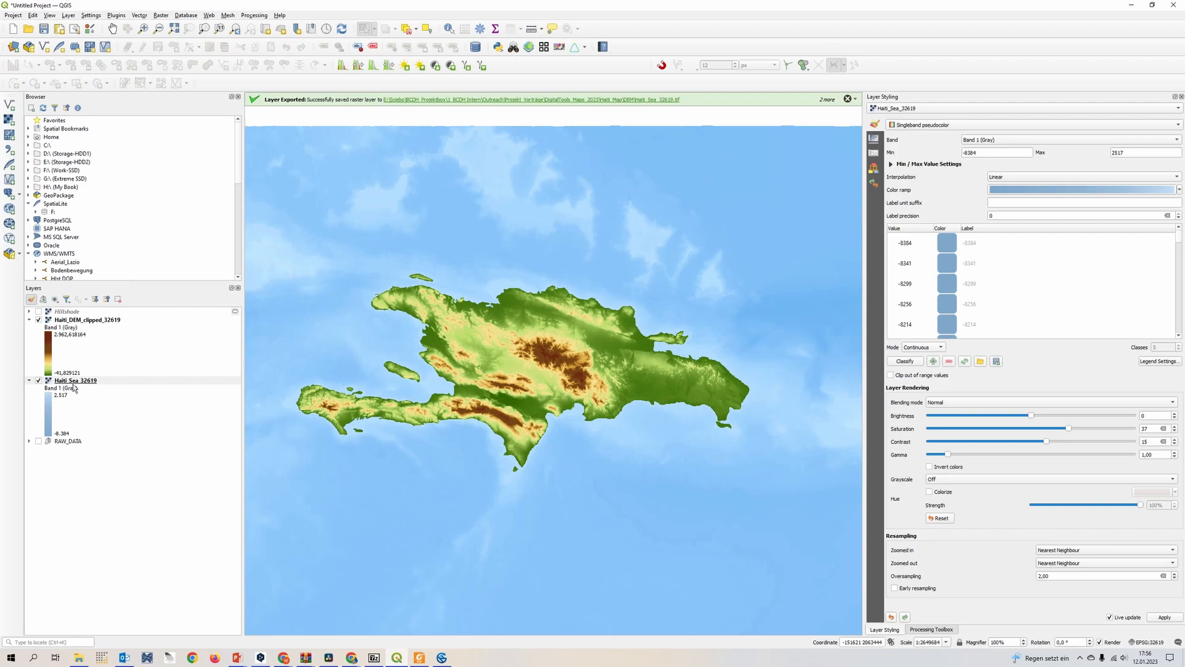
Generate a hillshade from Haiti_Sea_32619 with Z factor 1, light azimuth 315 and altitude 45 as a temporary layer
click(62, 382)
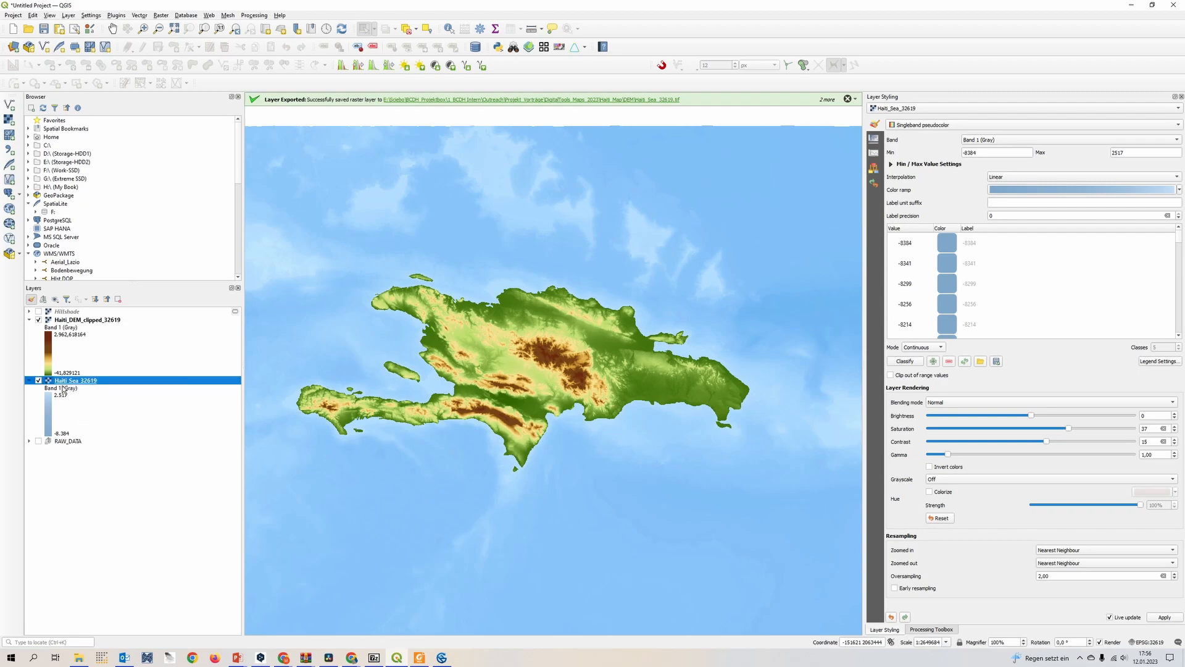
click(164, 18)
mouse_move(185, 69)
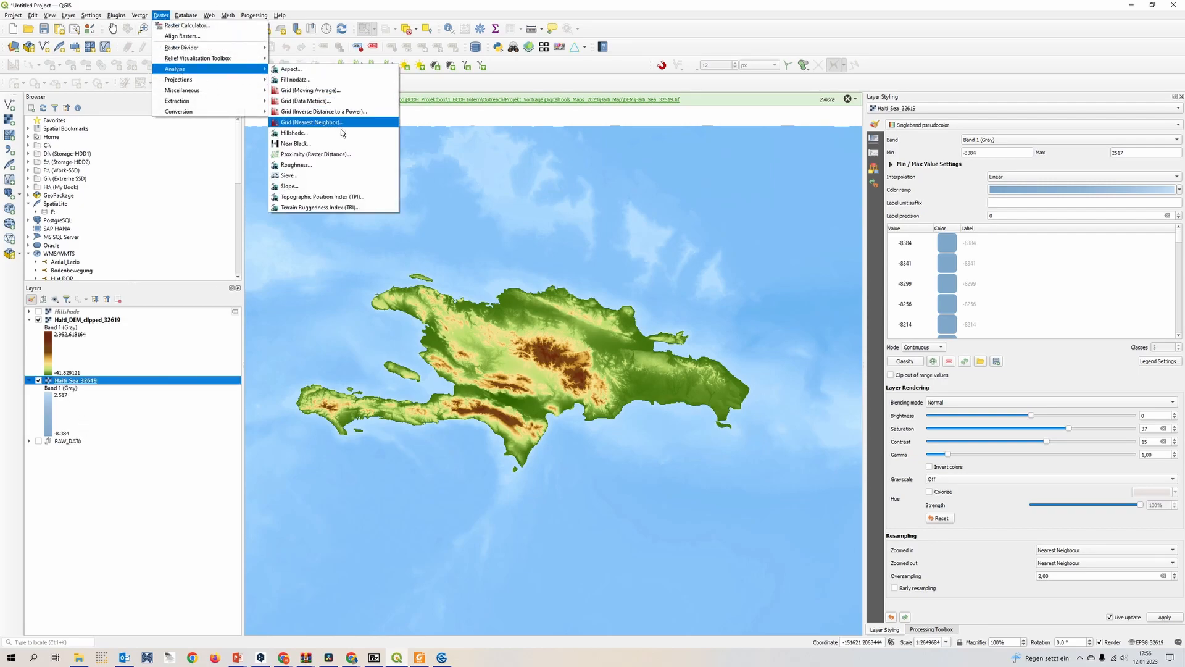
click(341, 134)
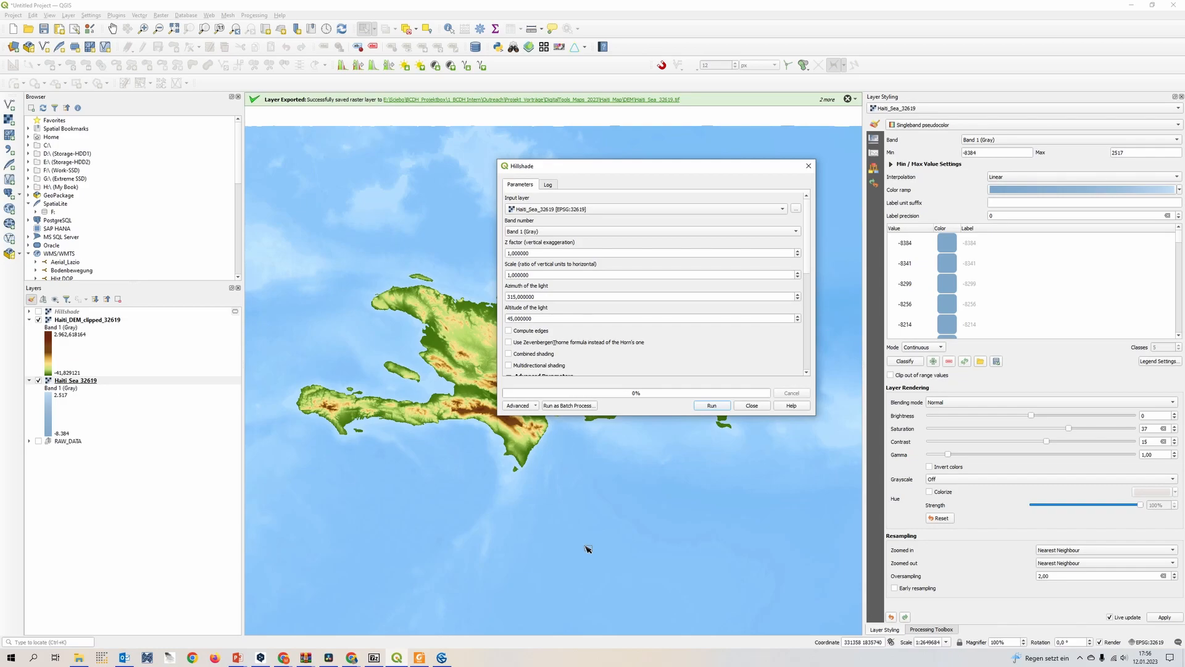
click(715, 407)
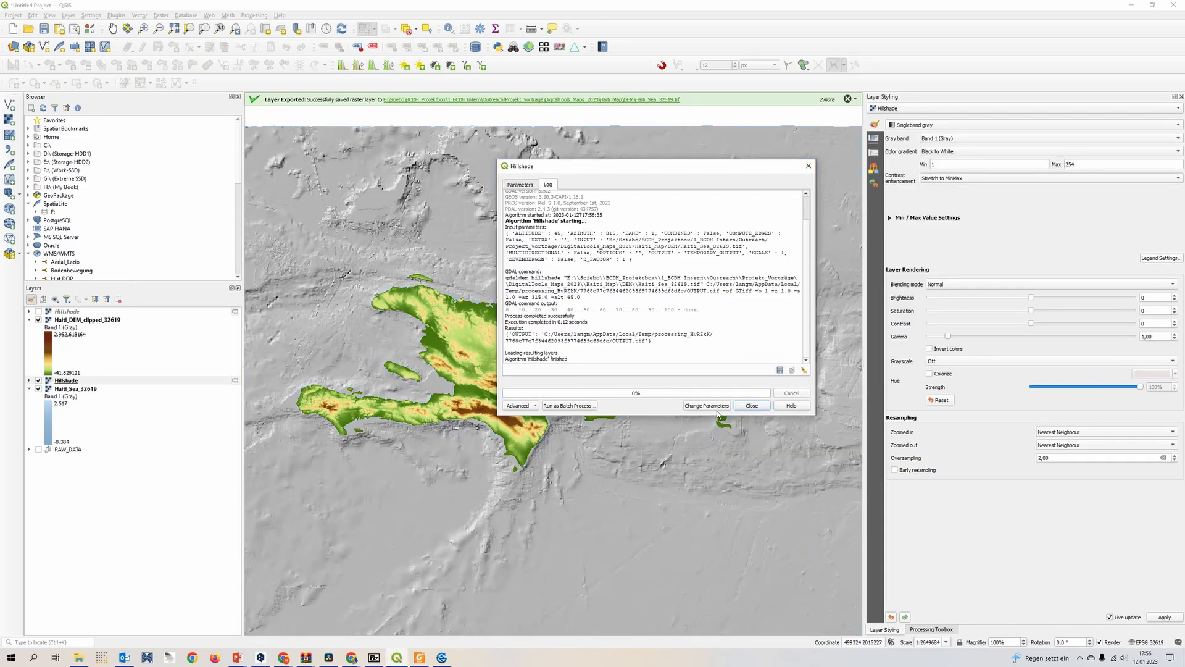
Close the Hillshade tool and set the sea hillshade's blending mode to Multiply
click(753, 407)
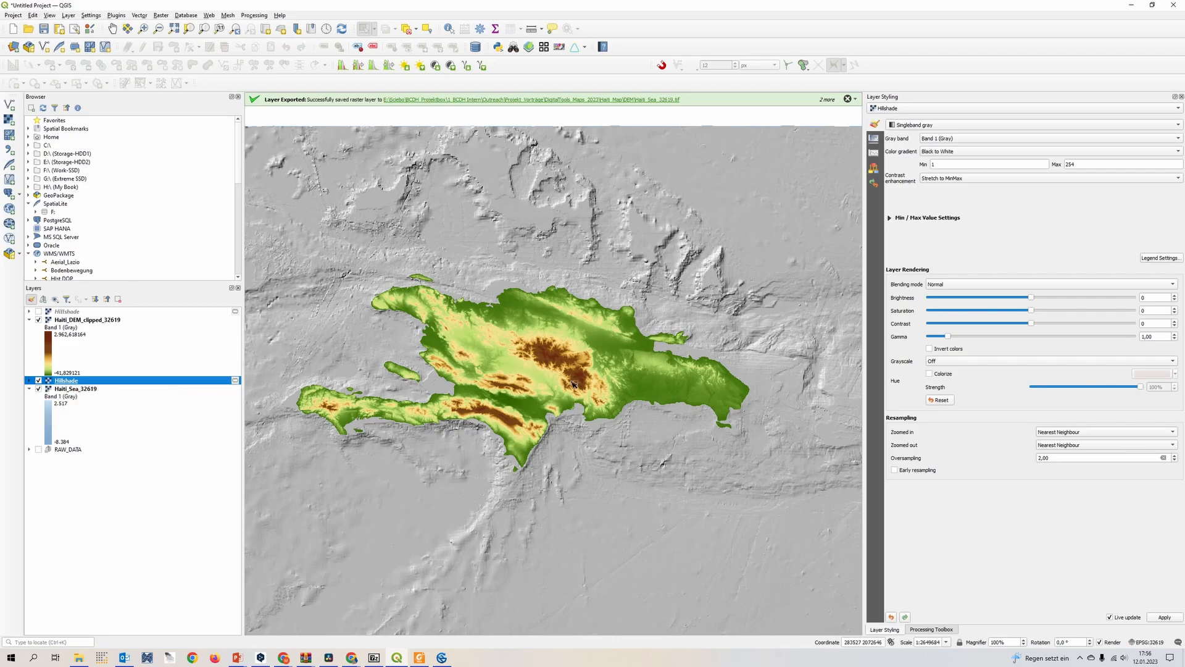
click(969, 287)
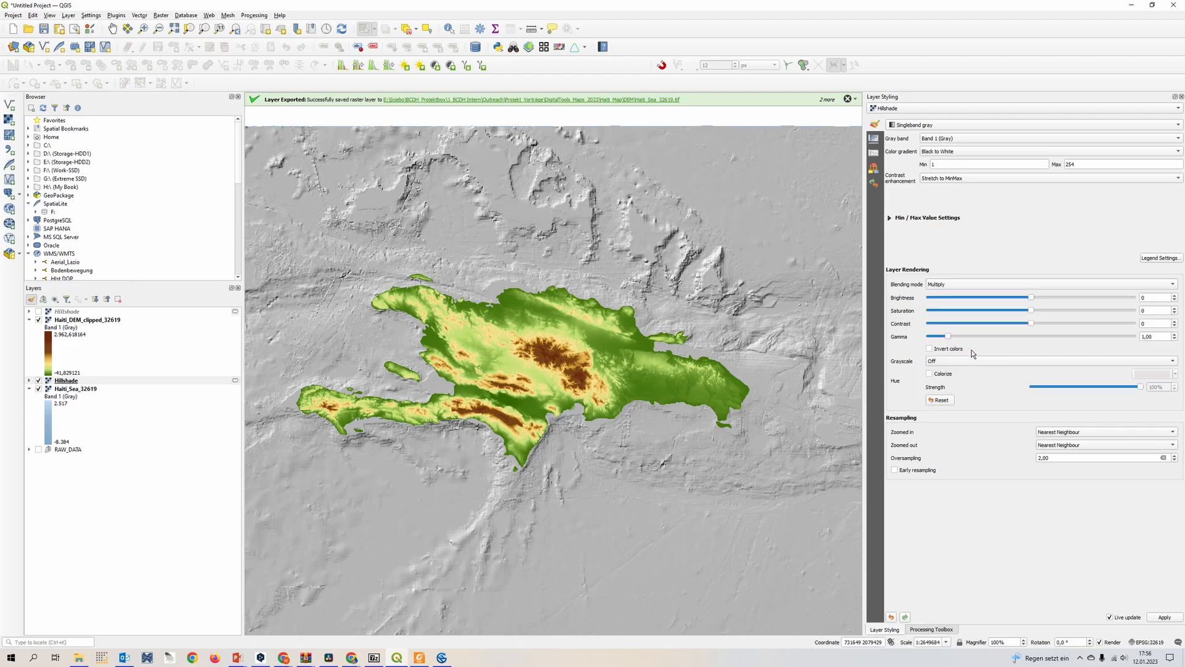
click(950, 344)
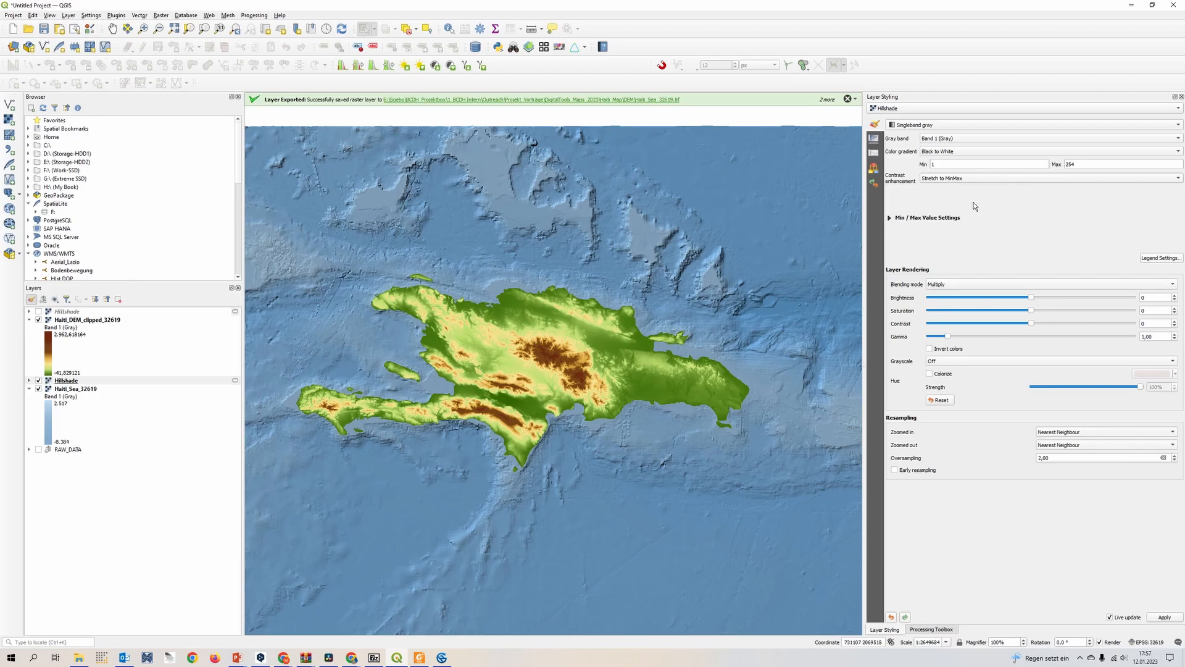
Reduce the sea hillshade's global opacity to 8.1% and check the seafloor relief on the map
click(92, 382)
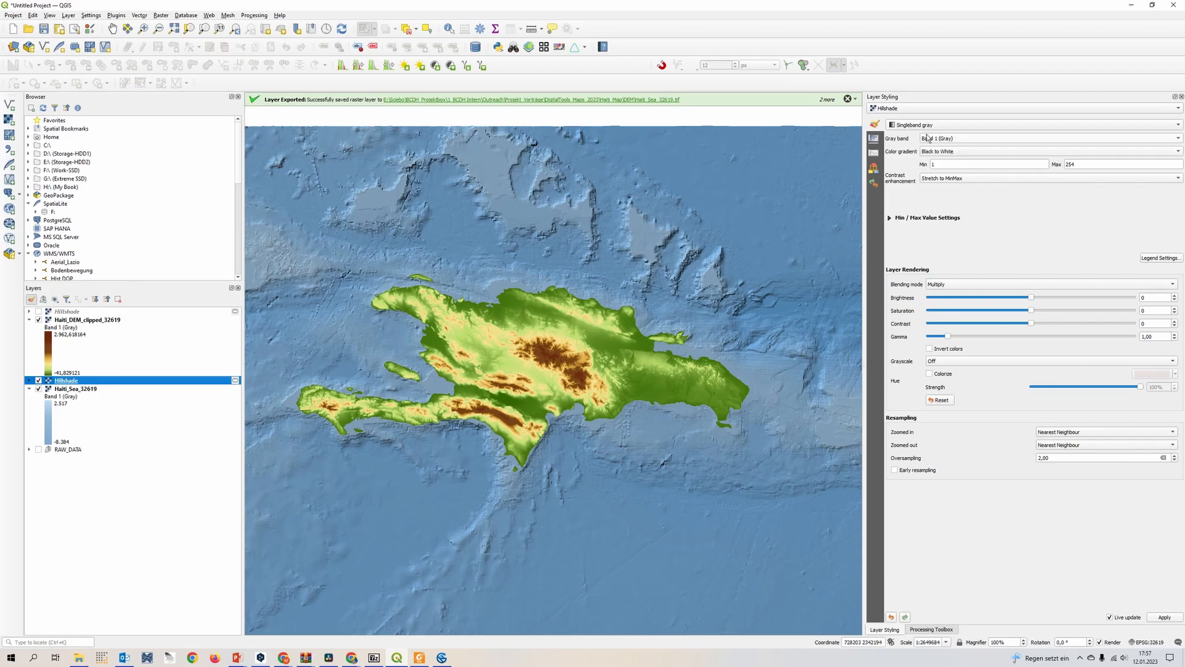
click(874, 144)
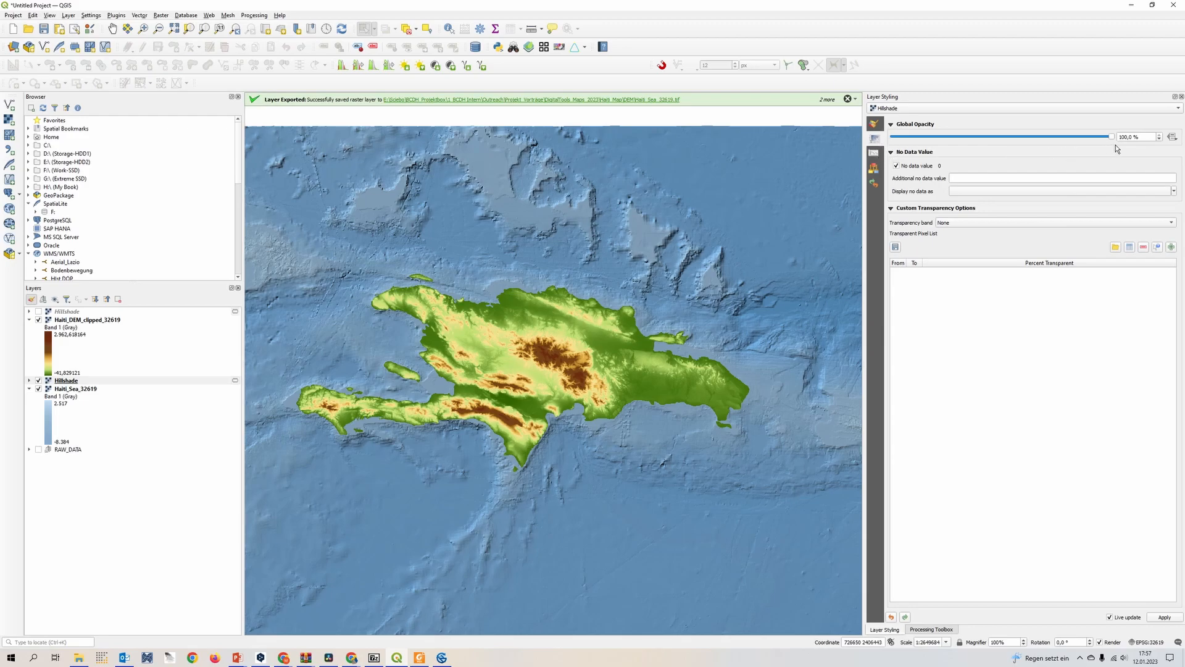
drag(1116, 142, 916, 149)
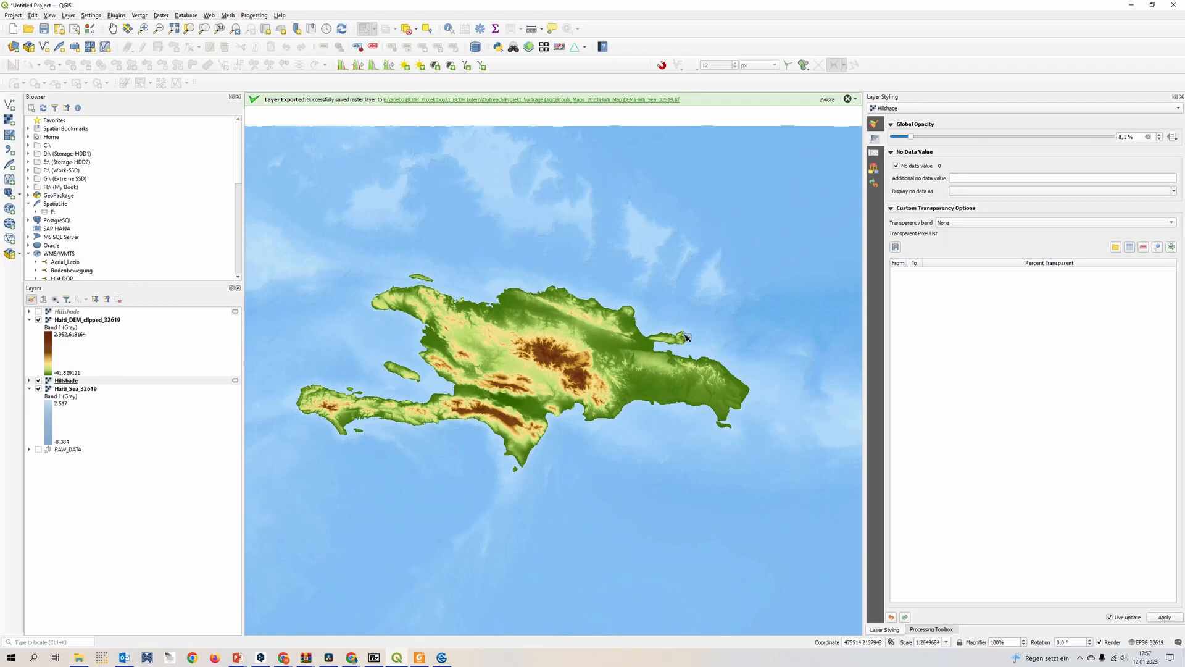
scroll(688, 338, up, 1)
scroll(676, 274, up, 1)
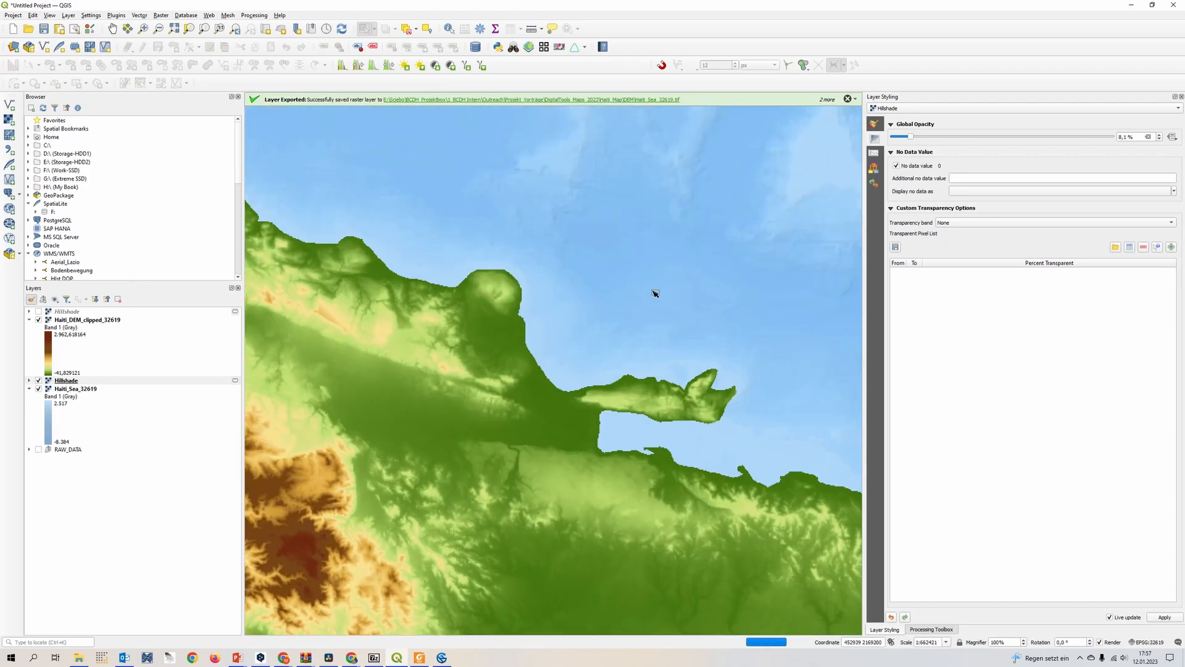
drag(652, 175, 580, 313)
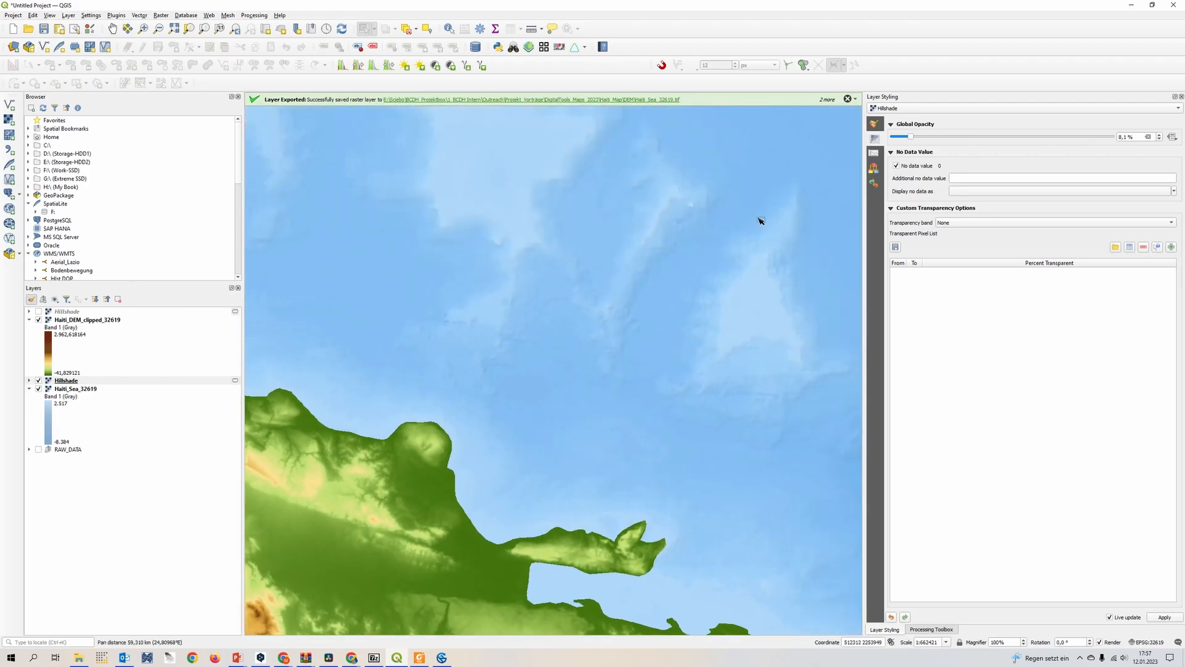
scroll(636, 400, down, 2)
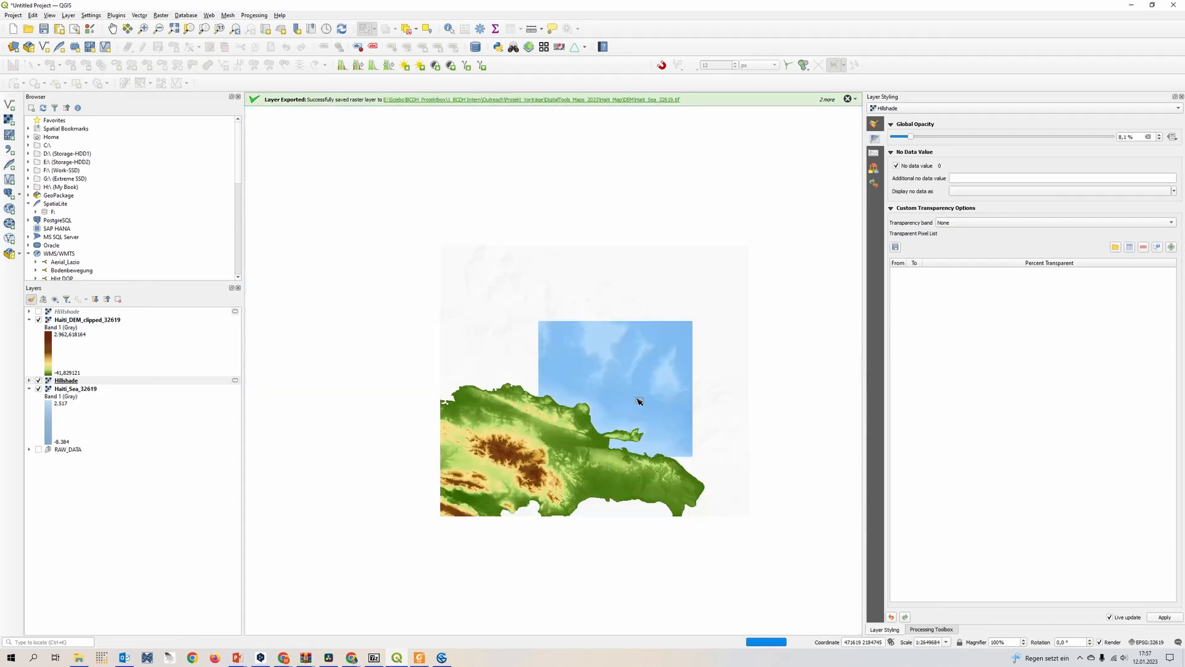
drag(605, 457, 610, 389)
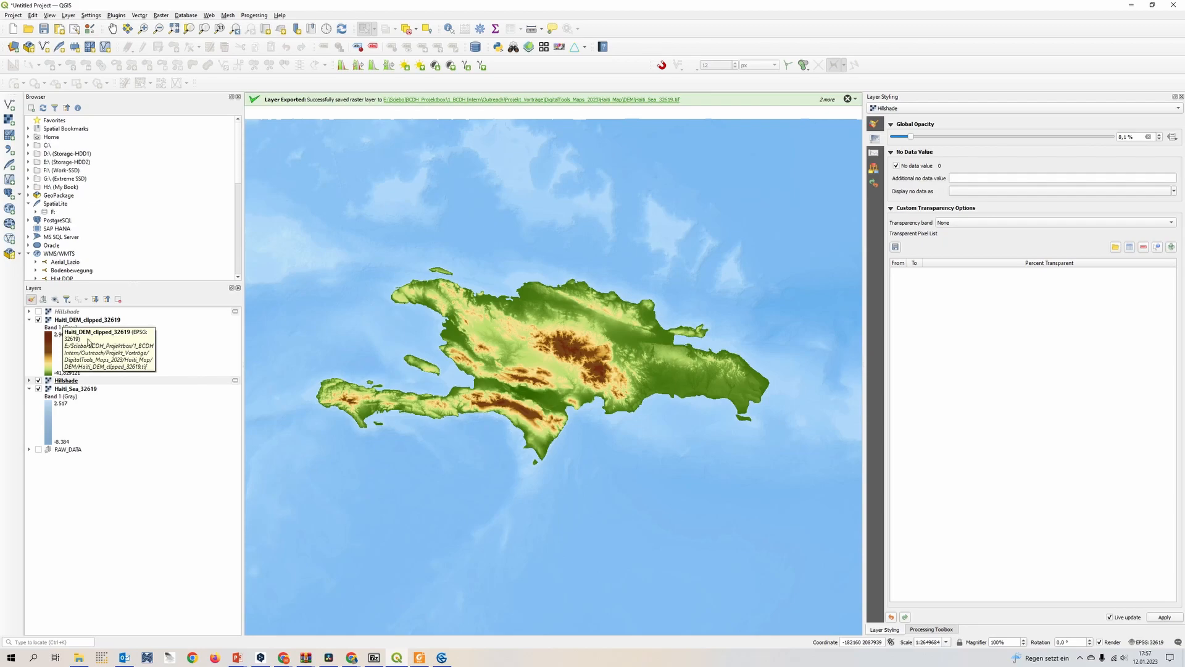
Show the land hillshade above Haiti_DEM_clipped_32619 and set its blending mode to Multiply
click(38, 311)
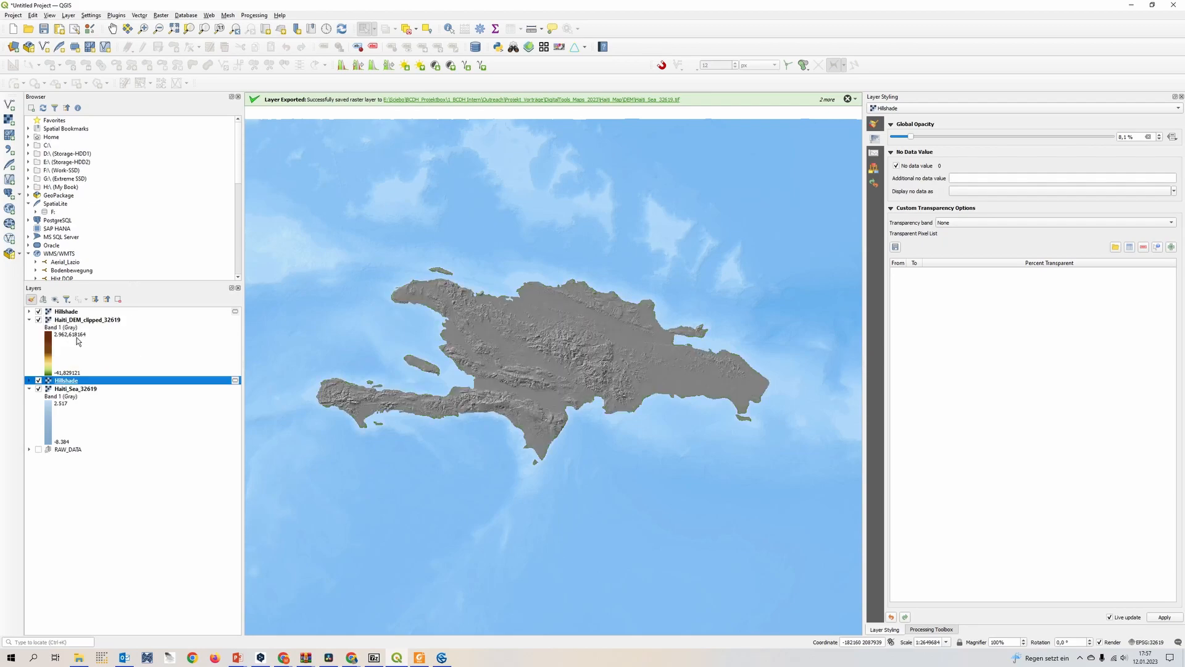
click(98, 321)
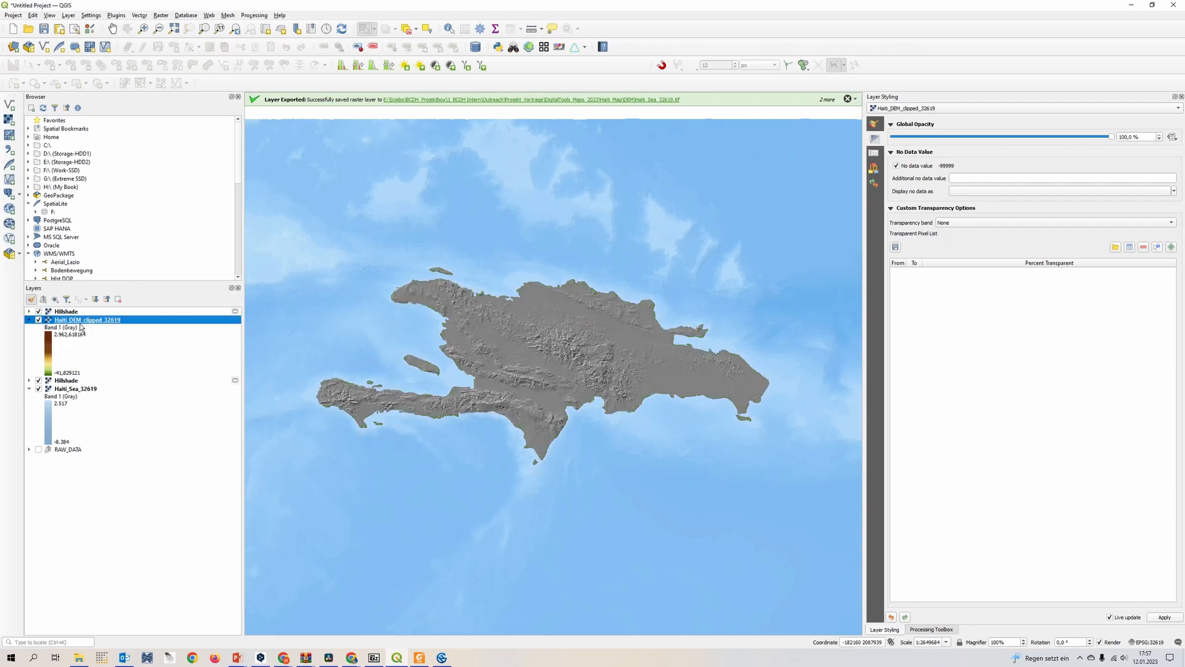
click(76, 312)
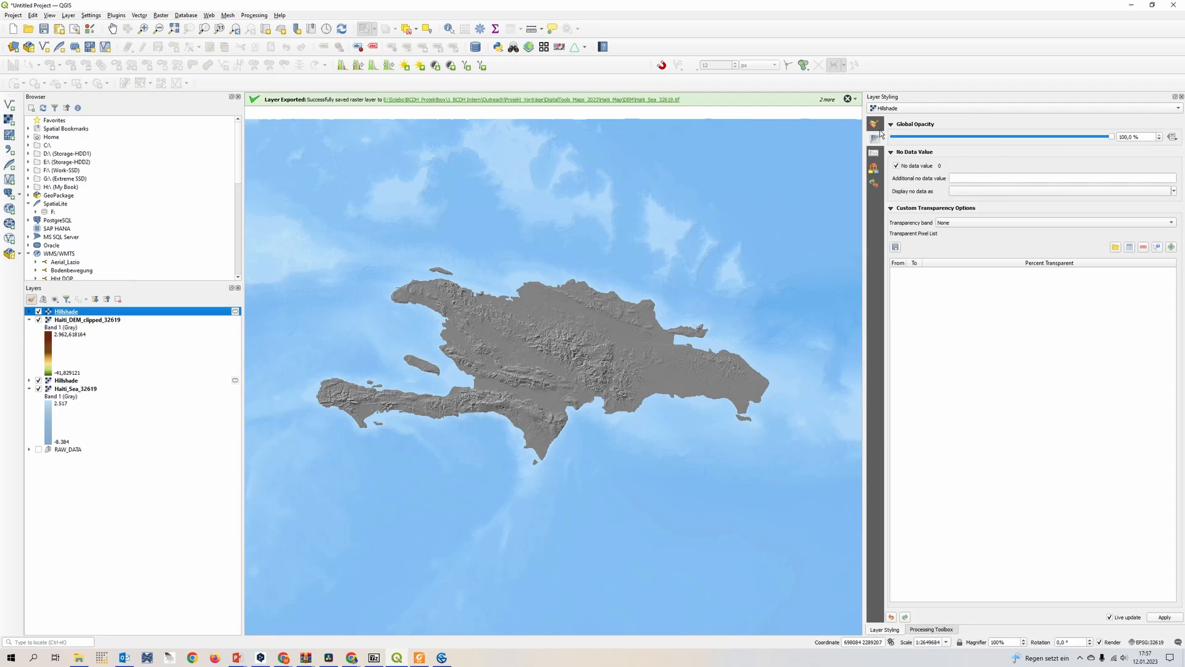
click(878, 136)
click(975, 285)
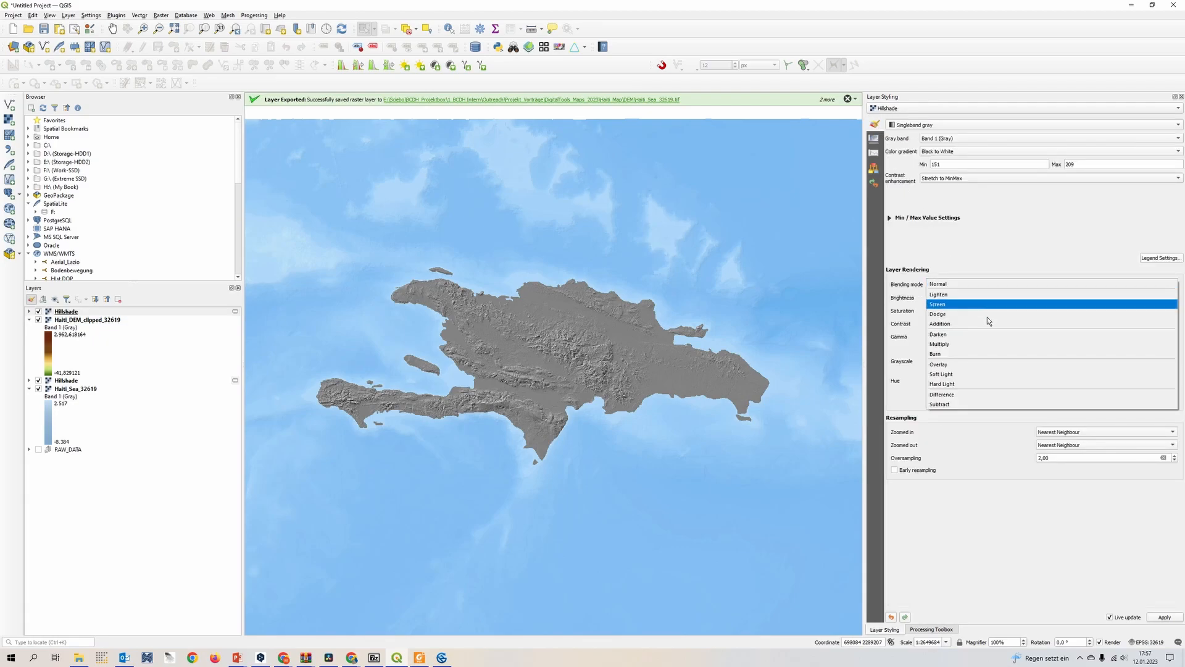
click(990, 349)
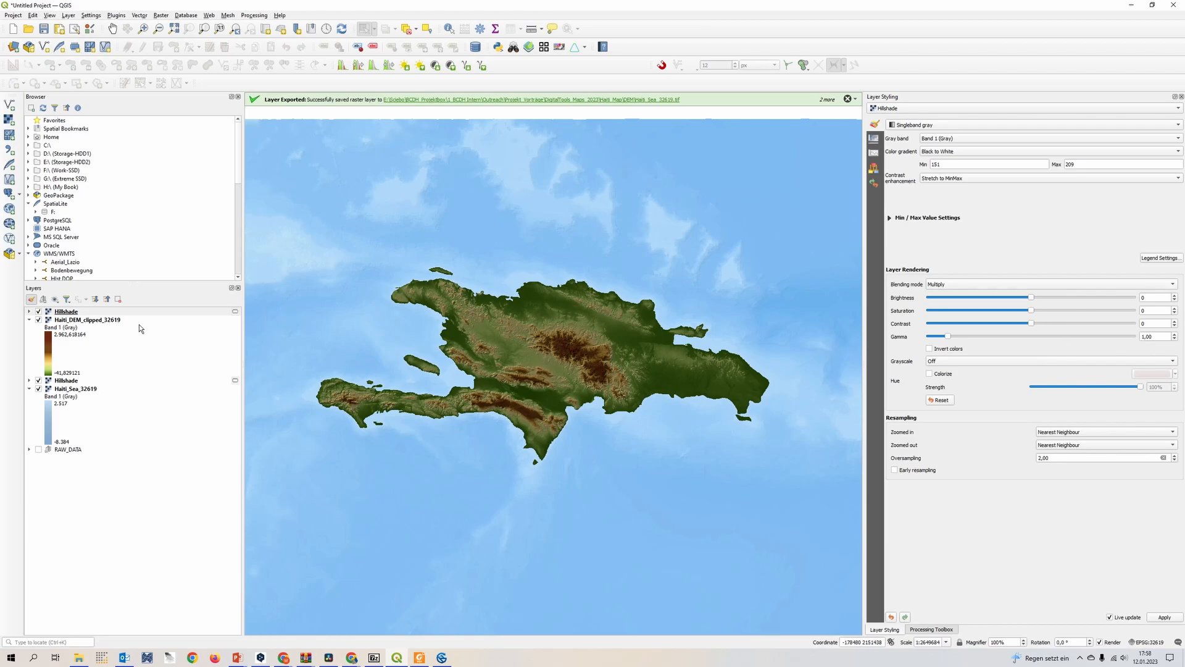
Set the Haiti_DEM_clipped_32619 layer's brightness to 80 and saturation to 36
click(79, 324)
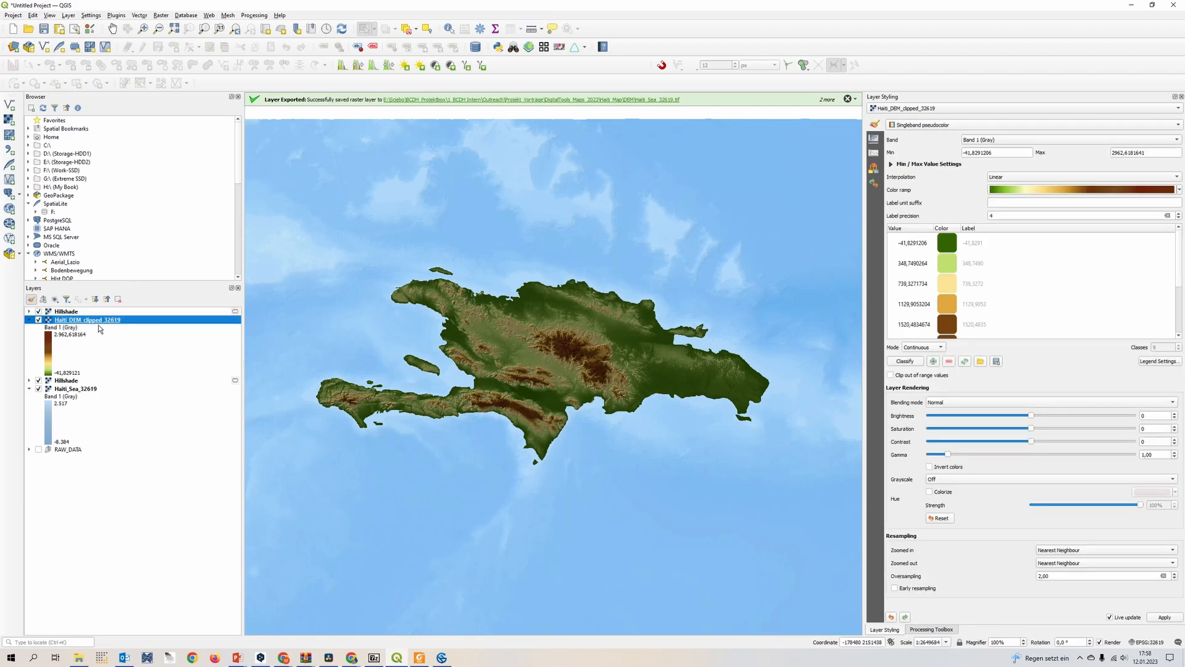
drag(1038, 421, 1070, 429)
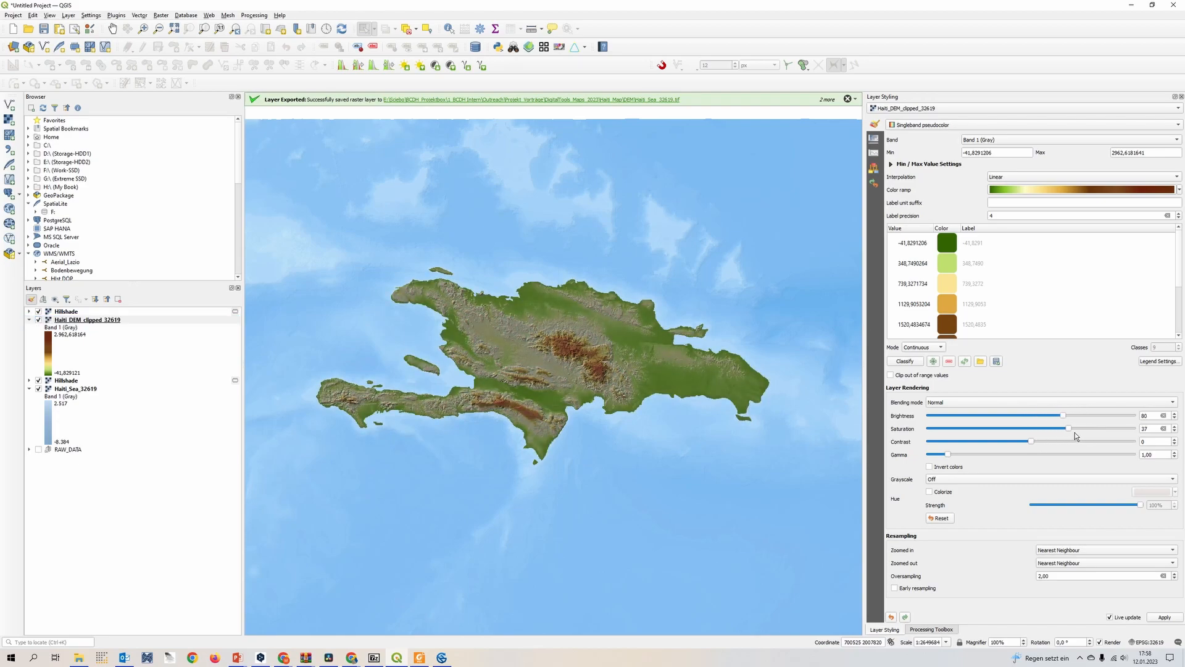
Lower the land hillshade's global opacity to 53.4% and check the mountain relief on the map
click(66, 311)
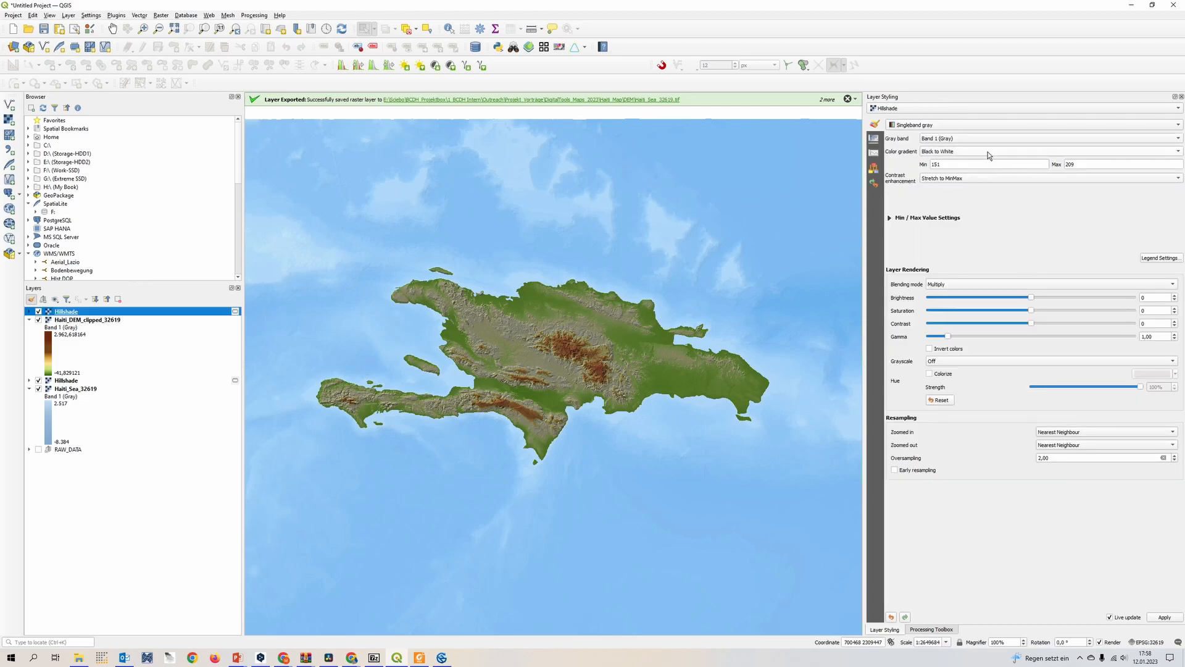
click(881, 141)
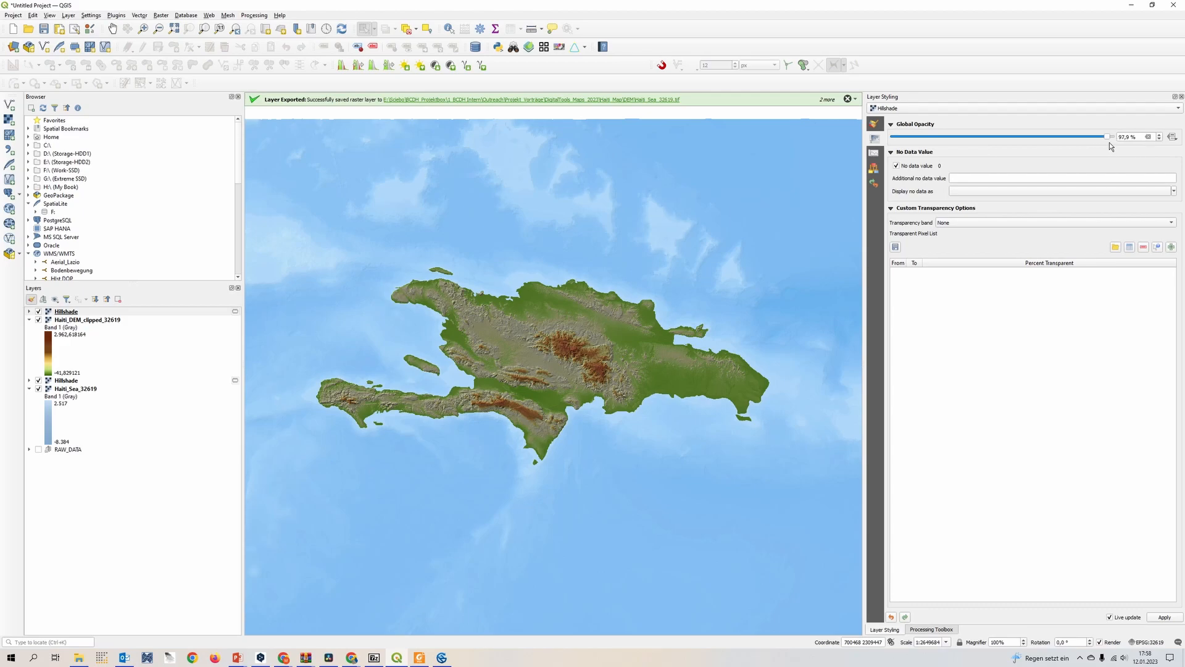
drag(1029, 138, 1021, 147)
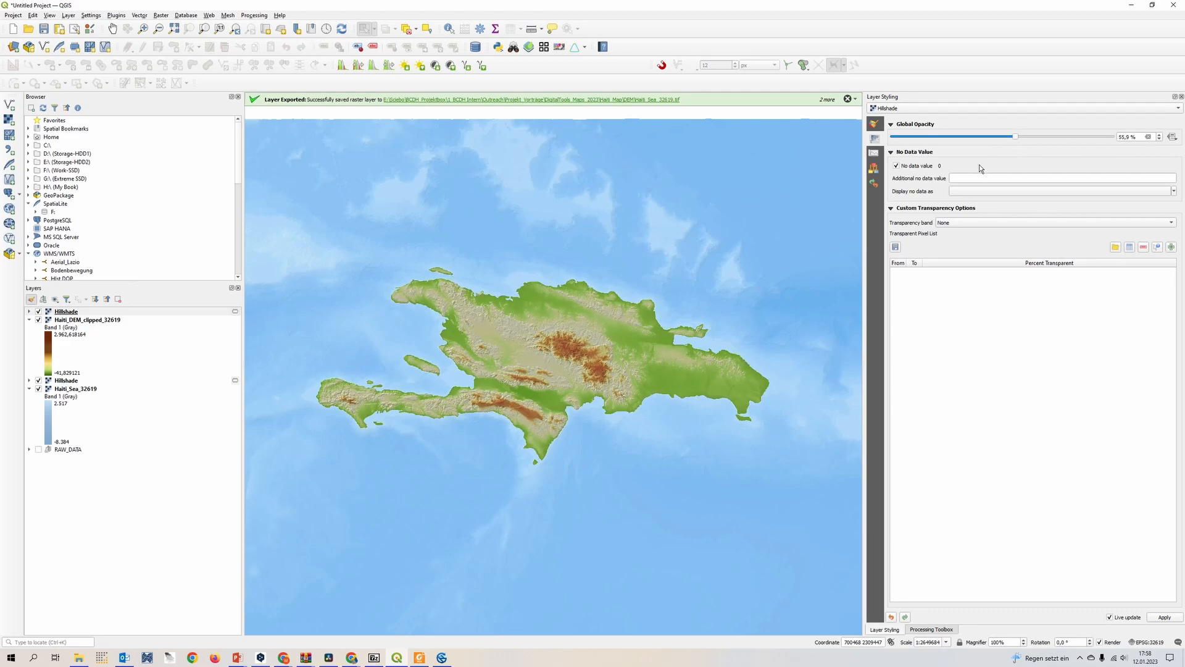
scroll(600, 356, up, 1)
drag(1022, 140, 1016, 144)
scroll(558, 364, up, 2)
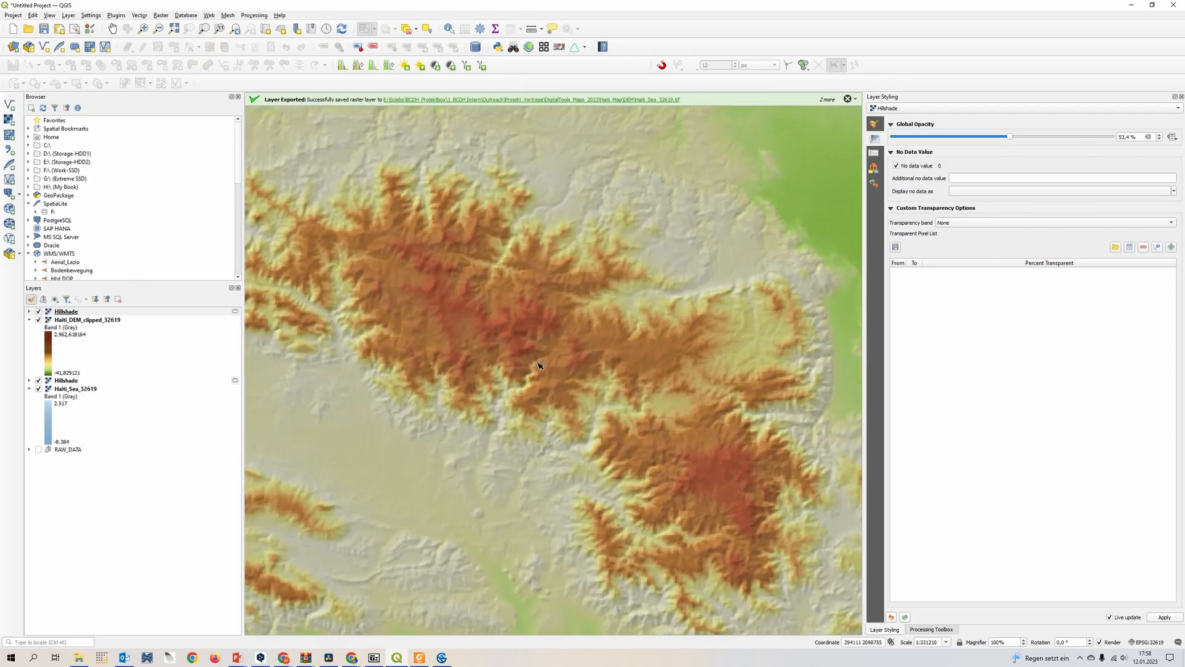
scroll(593, 382, down, 3)
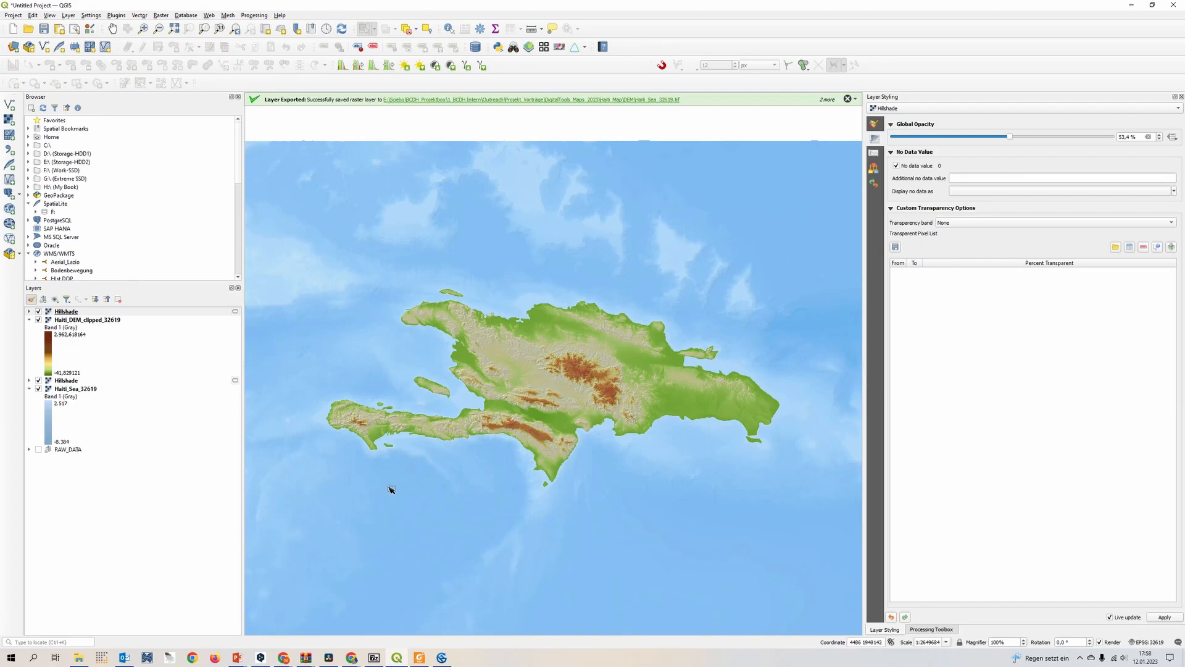
drag(455, 467, 442, 466)
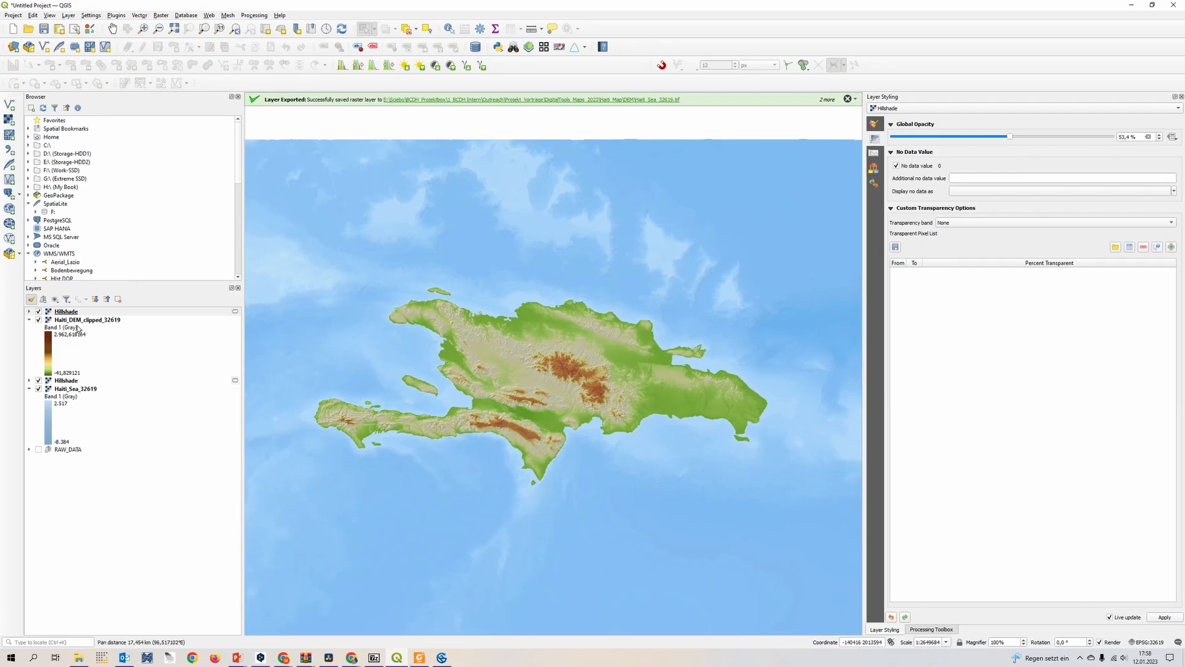
Adjust the Haiti_DEM_clipped_32619 rendering to brightness 32, saturation 14, contrast 10 and gamma 1.32
click(68, 321)
click(876, 126)
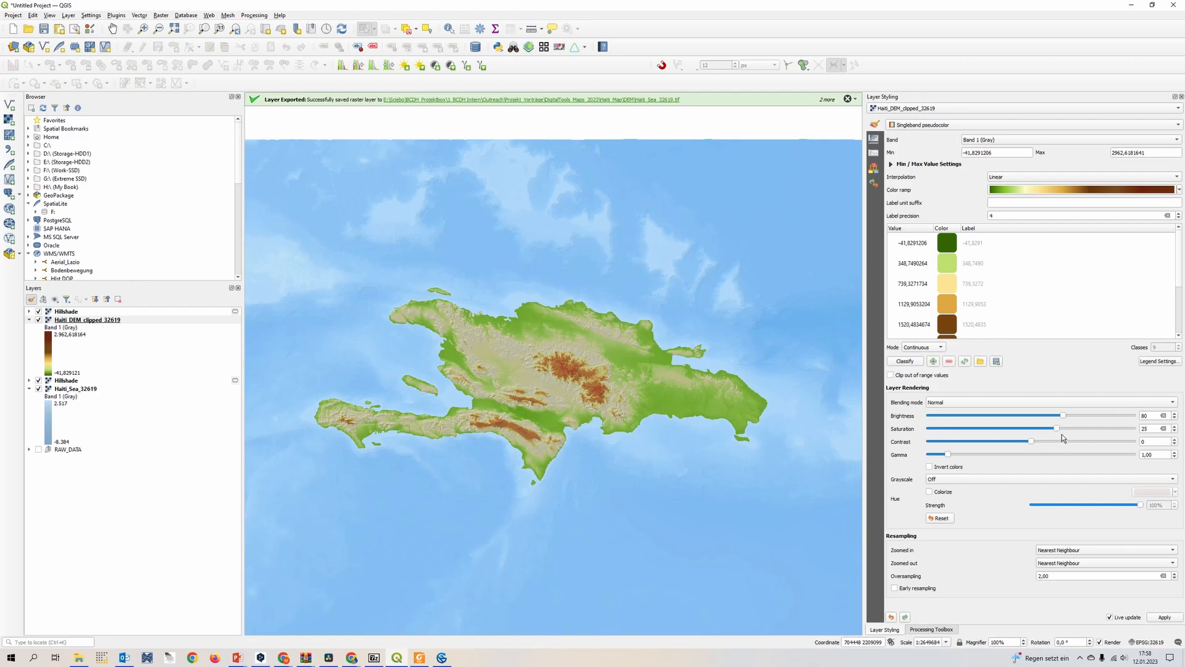
drag(1055, 435, 1050, 426)
scroll(533, 435, up, 1)
drag(951, 458, 962, 462)
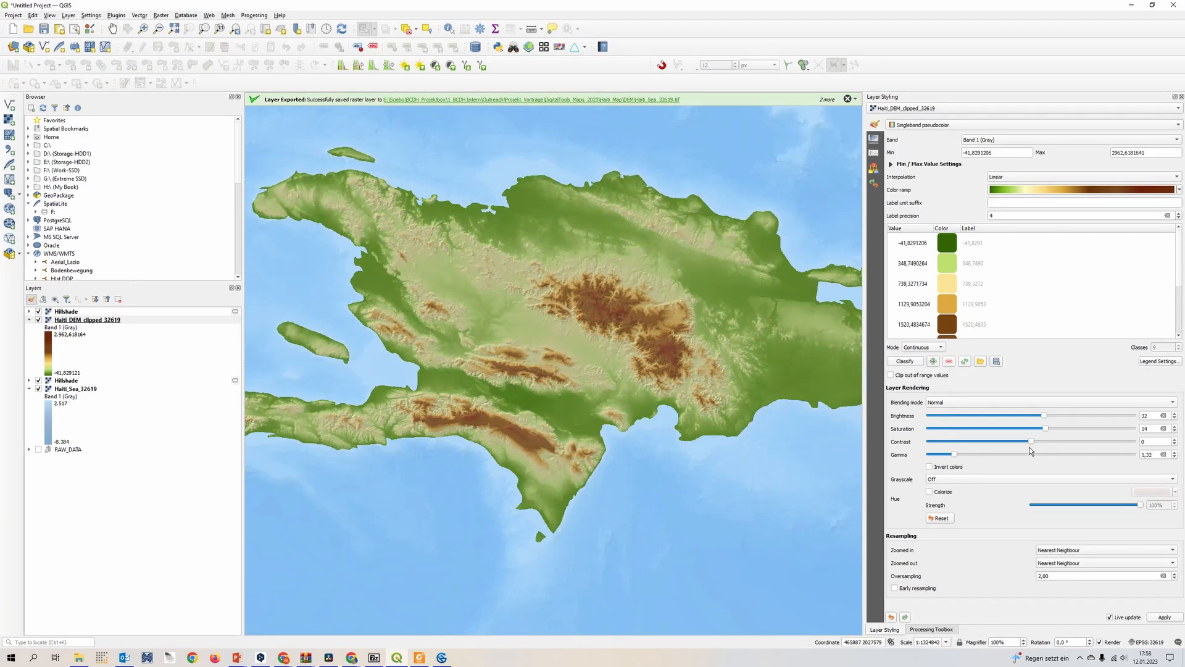
drag(1035, 447, 1046, 447)
scroll(588, 406, down, 1)
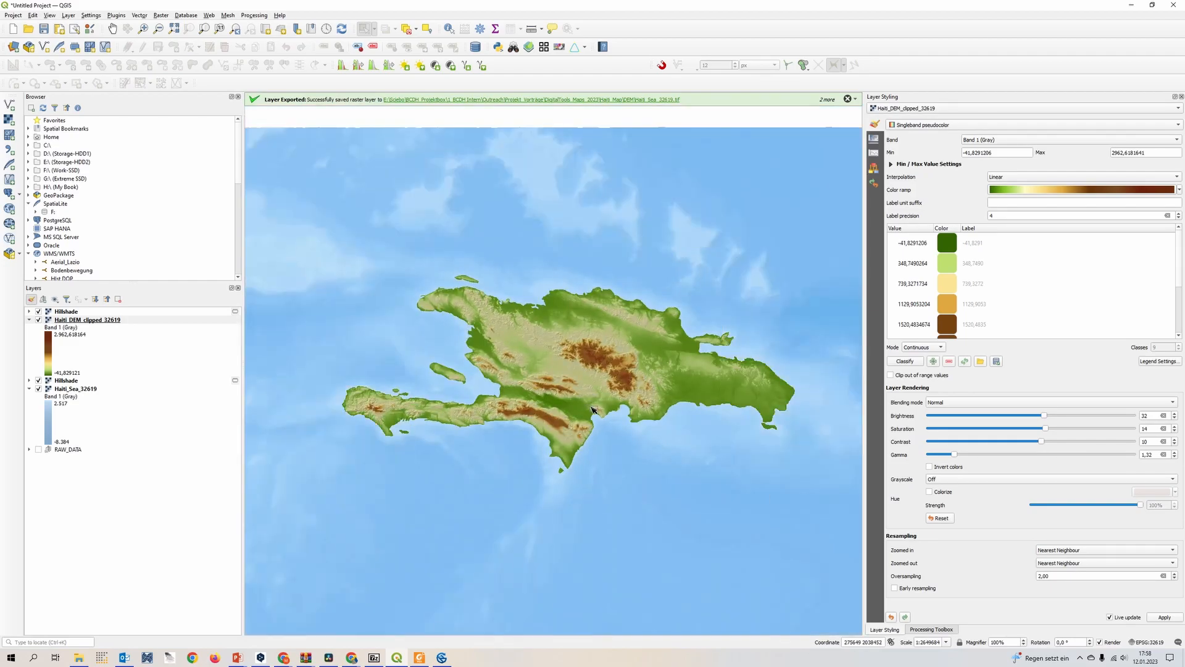